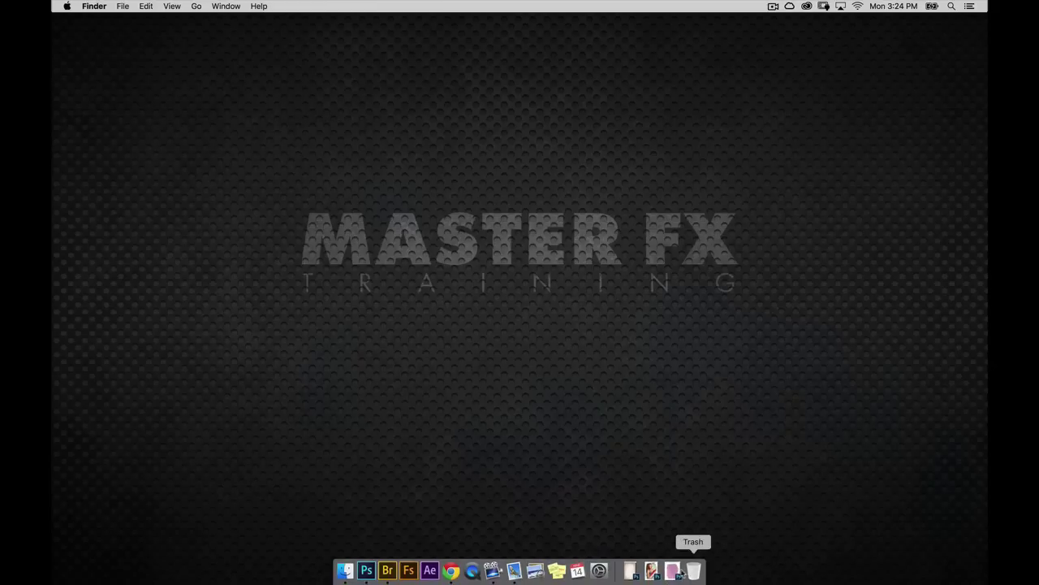
Open the pink watercolor texture colorstrokeswatercolorpaintingart(1).jpeg from the Dock in Photoshop
{"action": "left_click", "coordinate": [673, 571]}
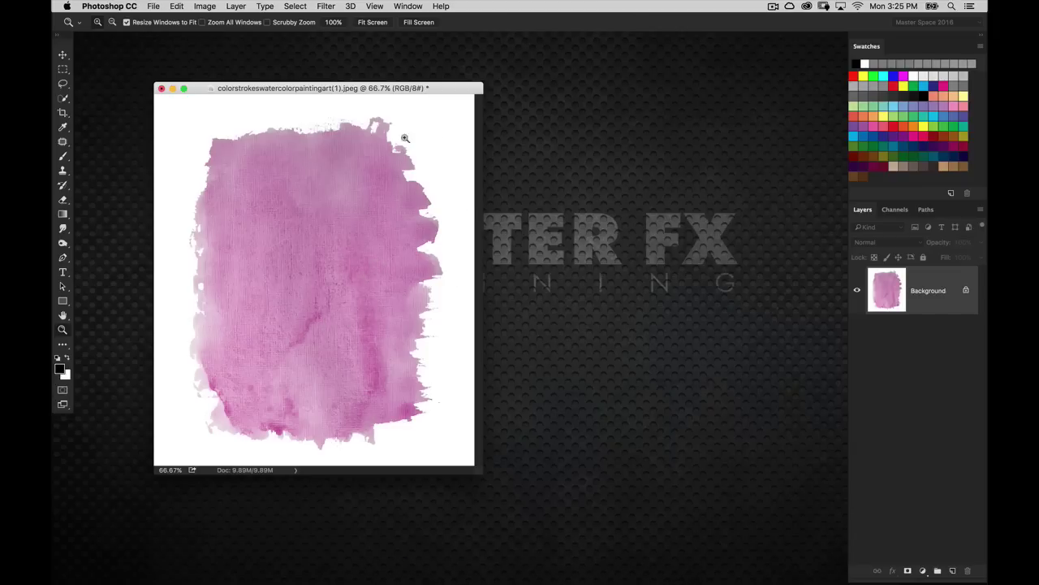
Float and enlarge the Layers panel, zoom the watercolor to 100%, and show its channels
{"action": "left_click_drag", "start_coordinate": [441, 90], "coordinate": [434, 83]}
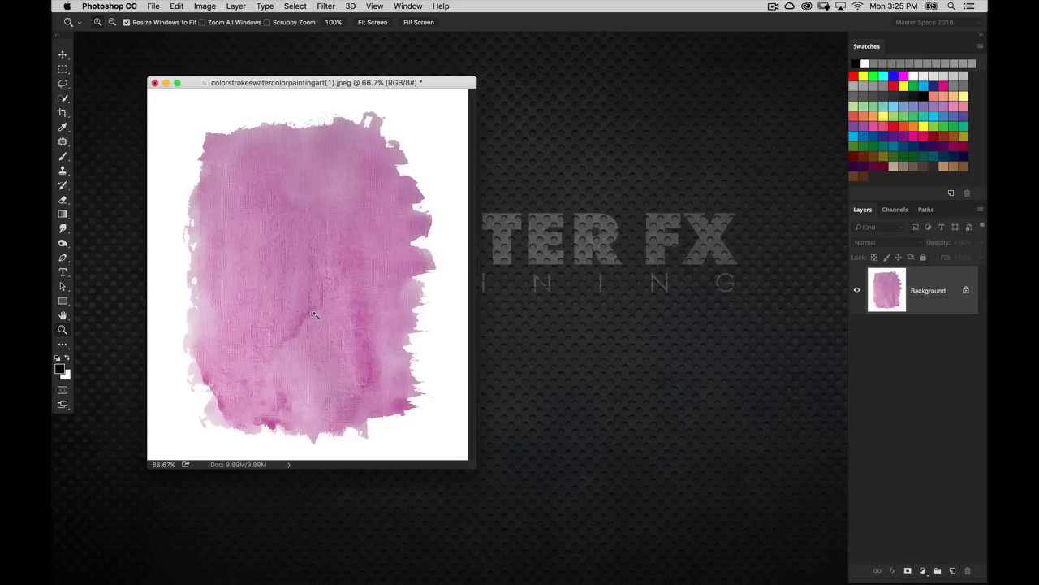
{"action": "left_click_drag", "start_coordinate": [864, 210], "coordinate": [562, 119]}
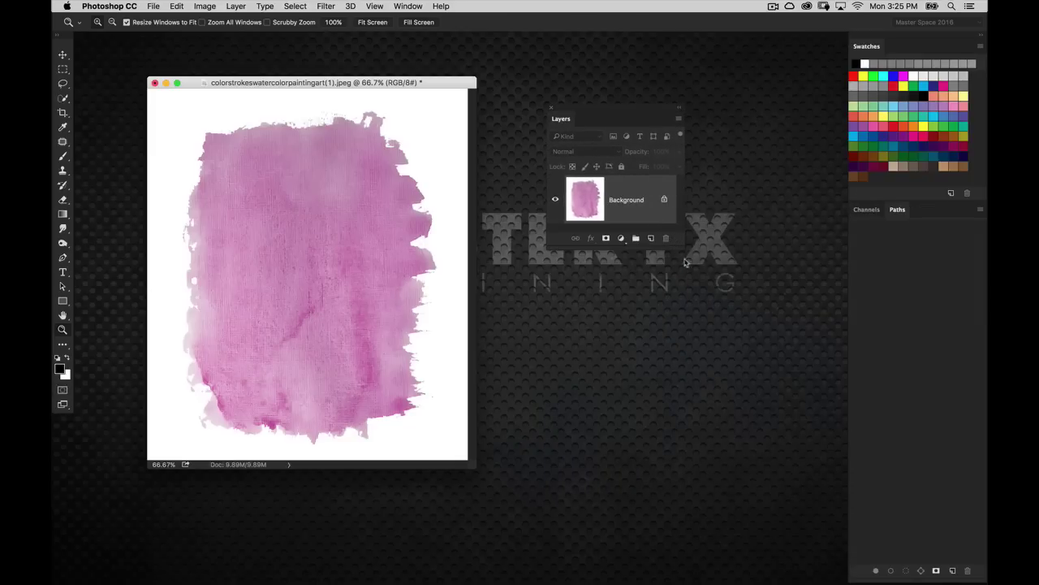
{"action": "left_click_drag", "start_coordinate": [677, 245], "coordinate": [671, 330]}
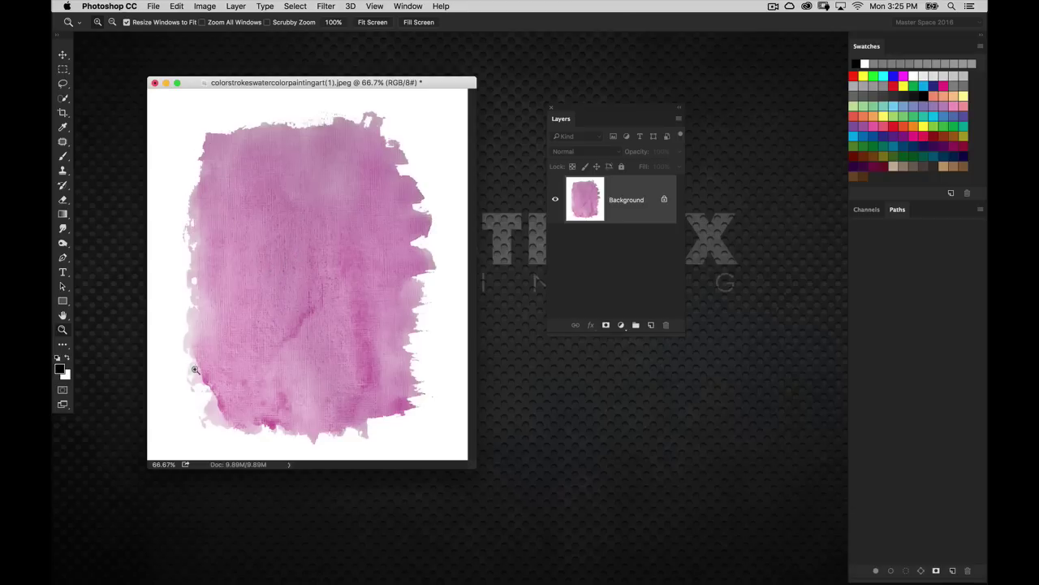
{"action": "left_click", "coordinate": [306, 259]}
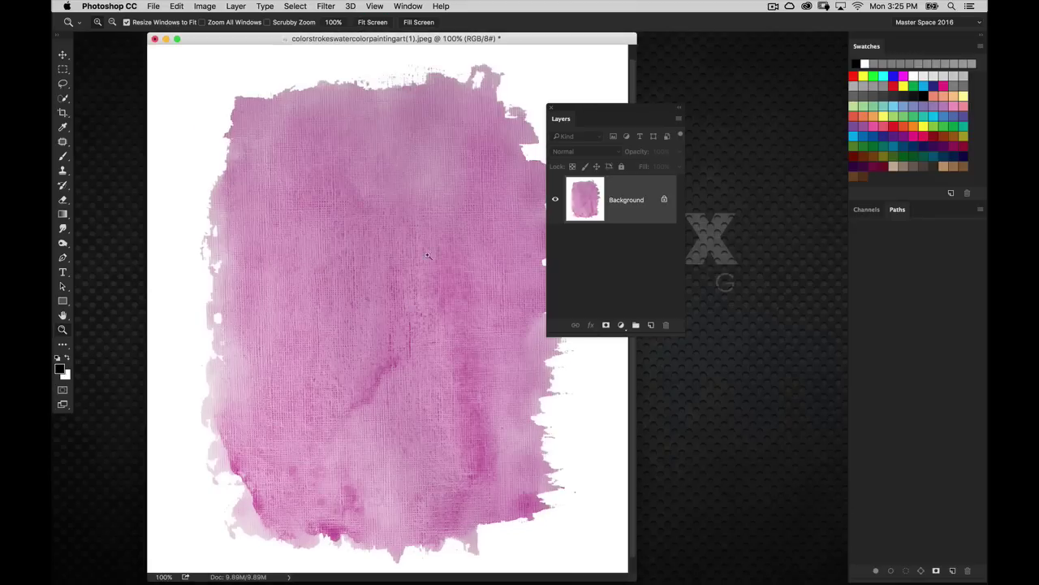
{"action": "left_click_drag", "start_coordinate": [579, 107], "coordinate": [670, 115]}
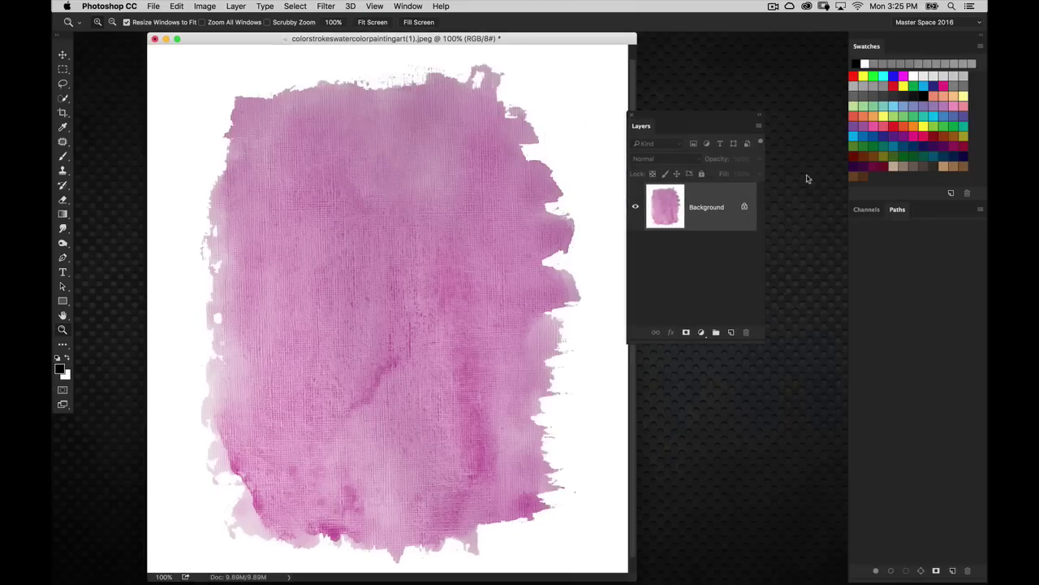
{"action": "left_click", "coordinate": [864, 208]}
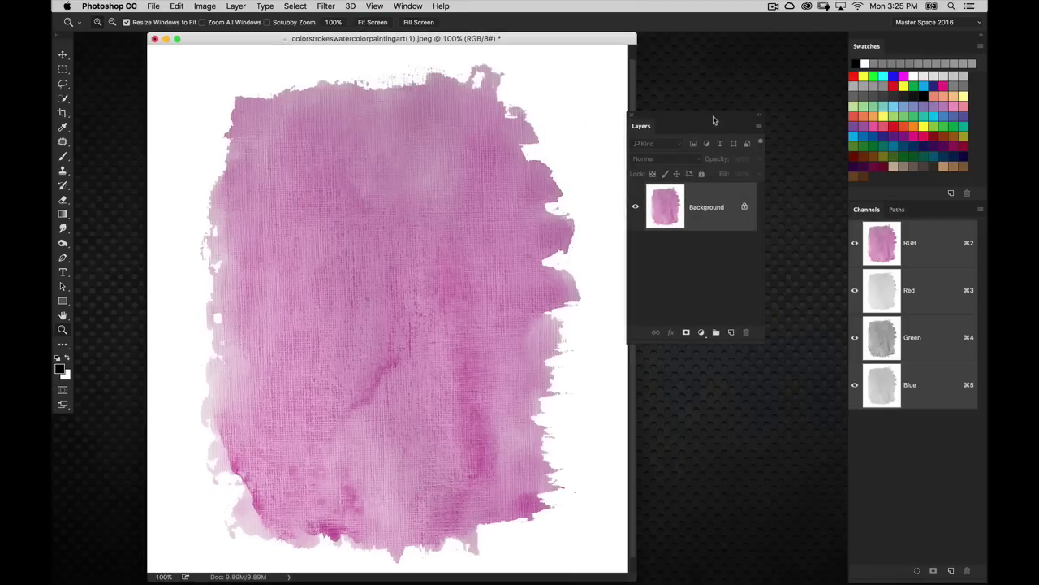
Float the Channels panel, enlarge it to list every channel, and align Layers beneath it
{"action": "left_click_drag", "start_coordinate": [713, 120], "coordinate": [697, 346]}
{"action": "left_click_drag", "start_coordinate": [864, 210], "coordinate": [619, 109]}
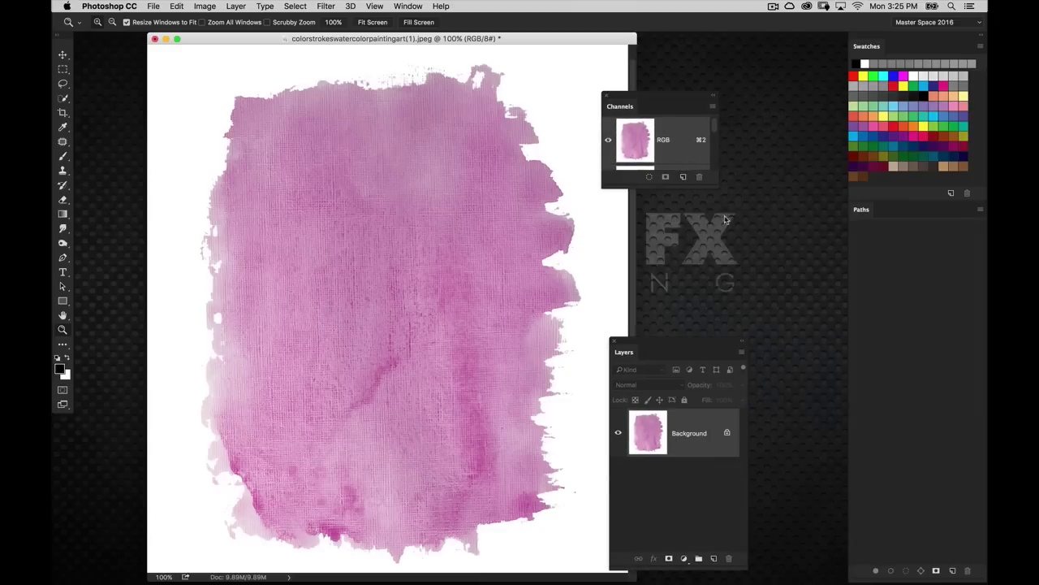
{"action": "left_click_drag", "start_coordinate": [715, 181], "coordinate": [733, 316]}
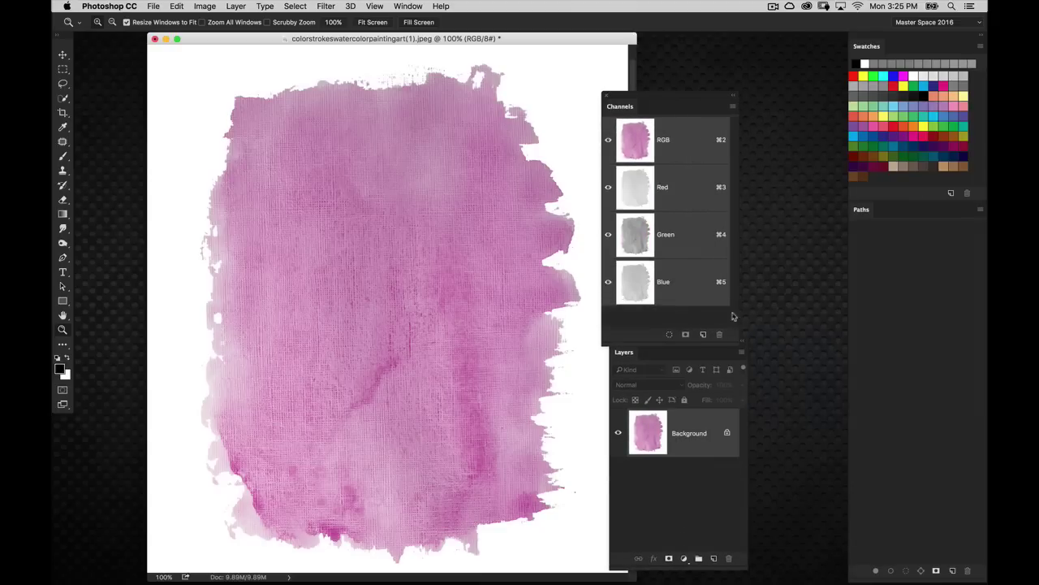
{"action": "left_click_drag", "start_coordinate": [664, 98], "coordinate": [688, 81]}
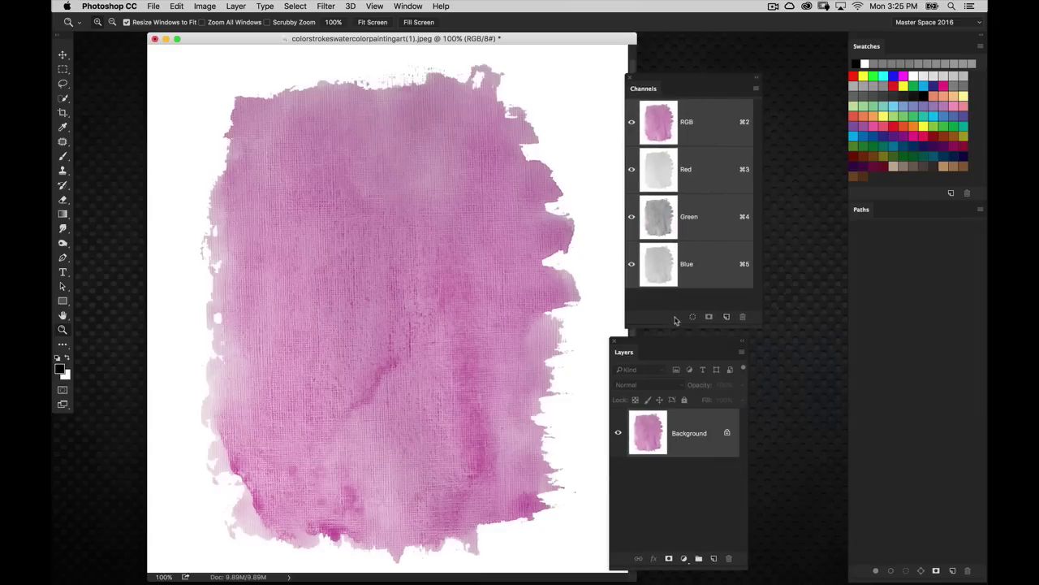
{"action": "left_click_drag", "start_coordinate": [678, 342], "coordinate": [694, 350]}
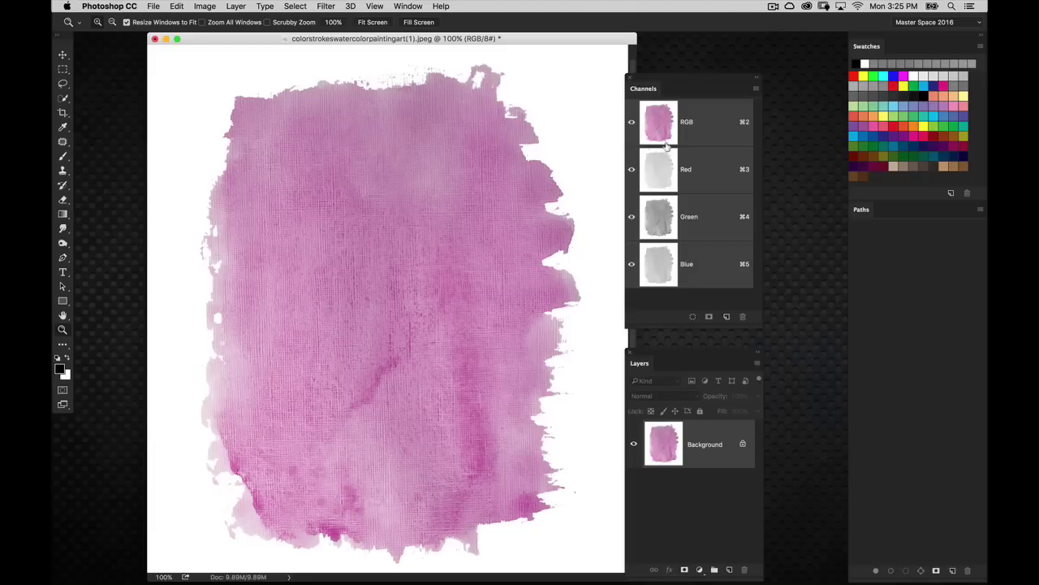
Compare the Red, Green and Blue channels individually, then select Blue to work from
{"action": "left_click", "coordinate": [672, 169]}
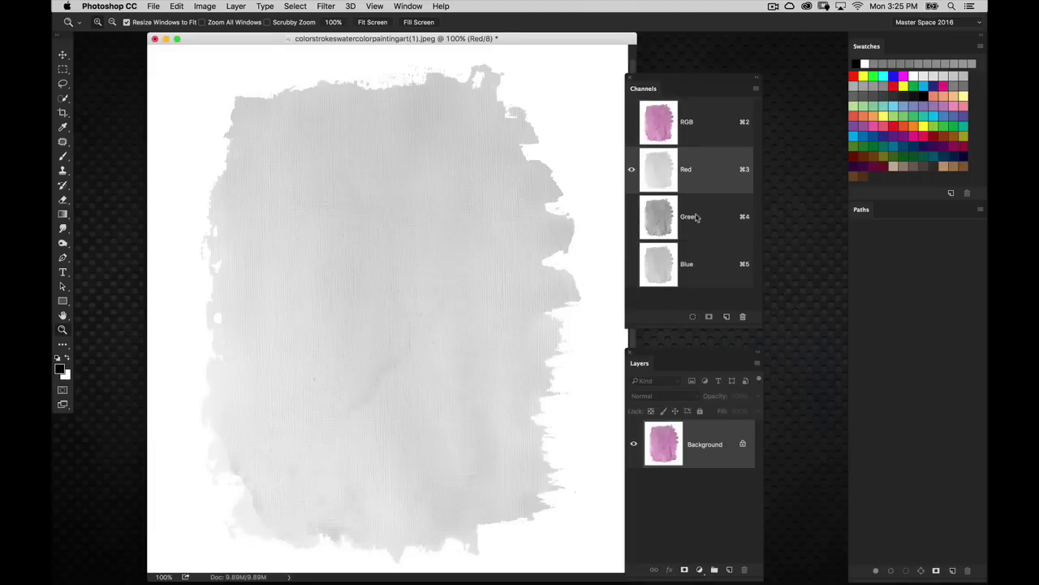
{"action": "left_click", "coordinate": [696, 216]}
{"action": "left_click", "coordinate": [712, 260]}
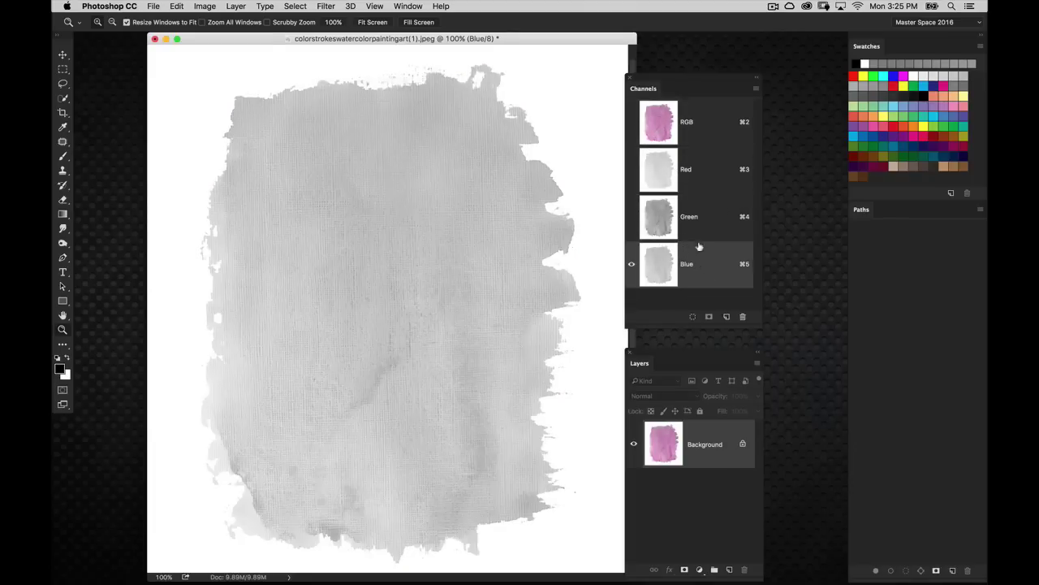
{"action": "left_click", "coordinate": [705, 229]}
{"action": "left_click", "coordinate": [697, 179]}
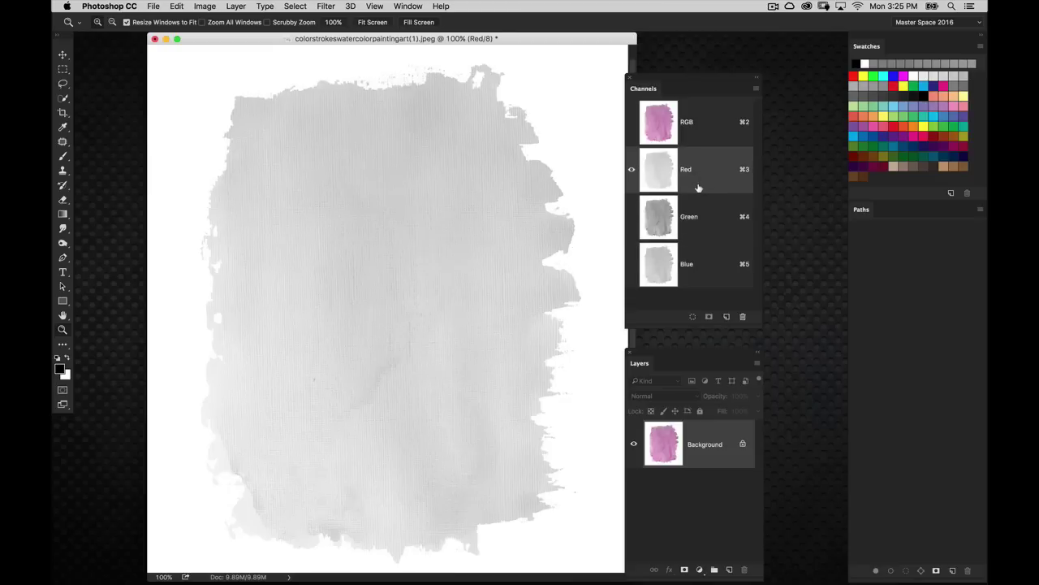
{"action": "left_click", "coordinate": [708, 230]}
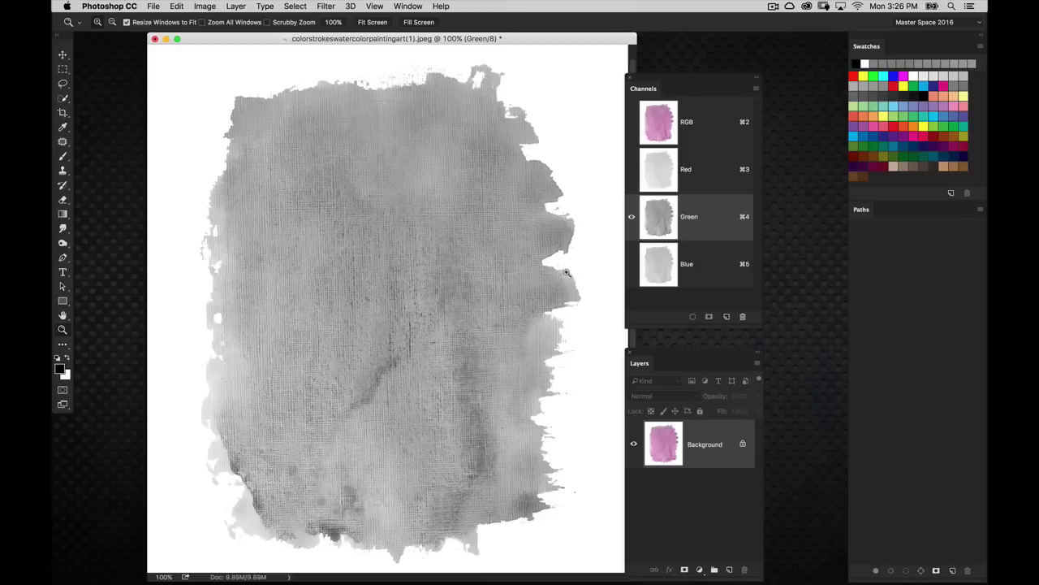
{"action": "left_click", "coordinate": [660, 266]}
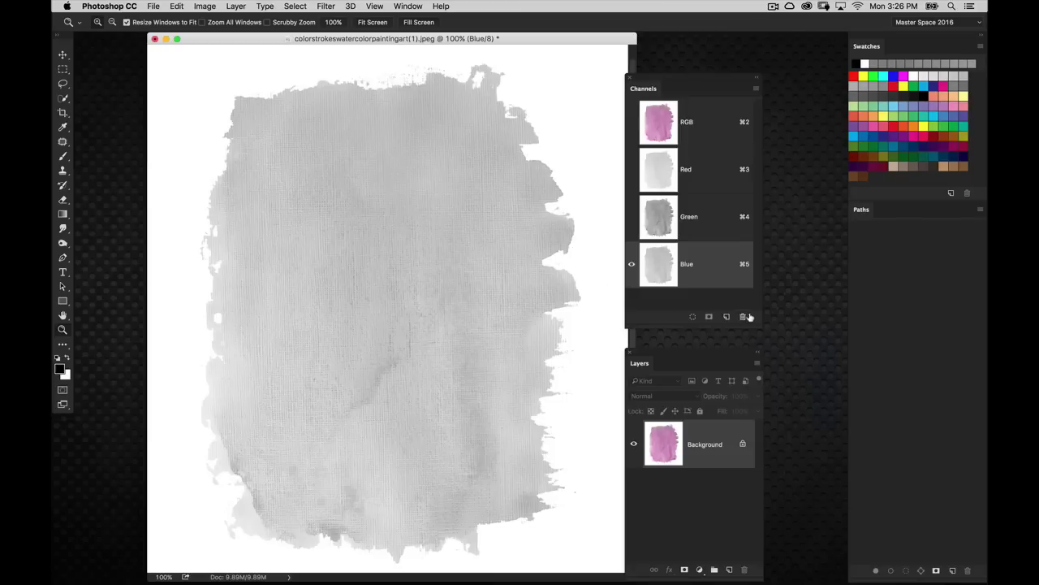
Duplicate Blue as a Blue copy channel, trying an invert and undoing it
{"action": "left_click_drag", "start_coordinate": [674, 279], "coordinate": [732, 392]}
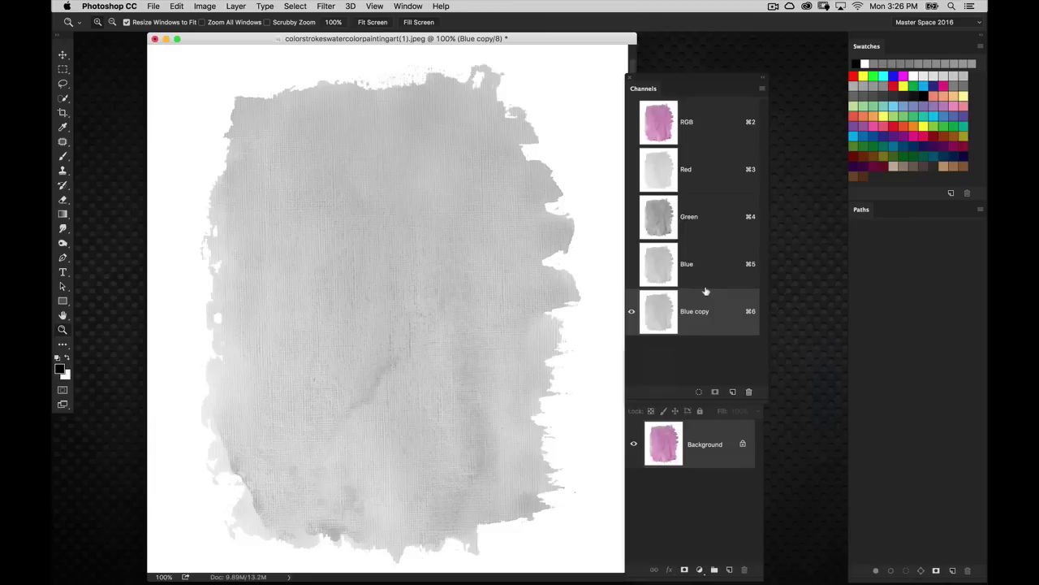
{"action": "key", "text": "super+i"}
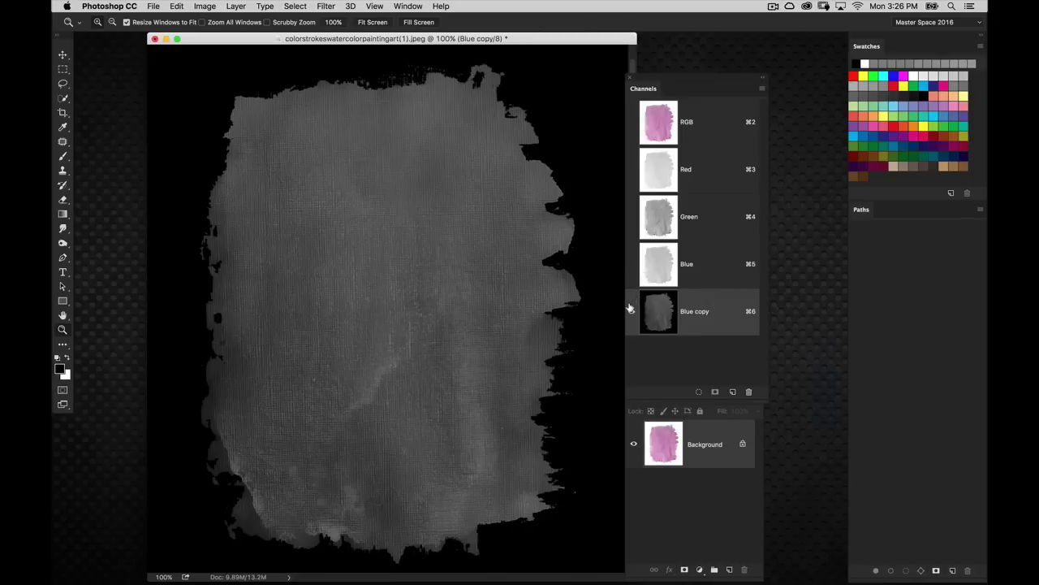
{"action": "key", "text": "super+z"}
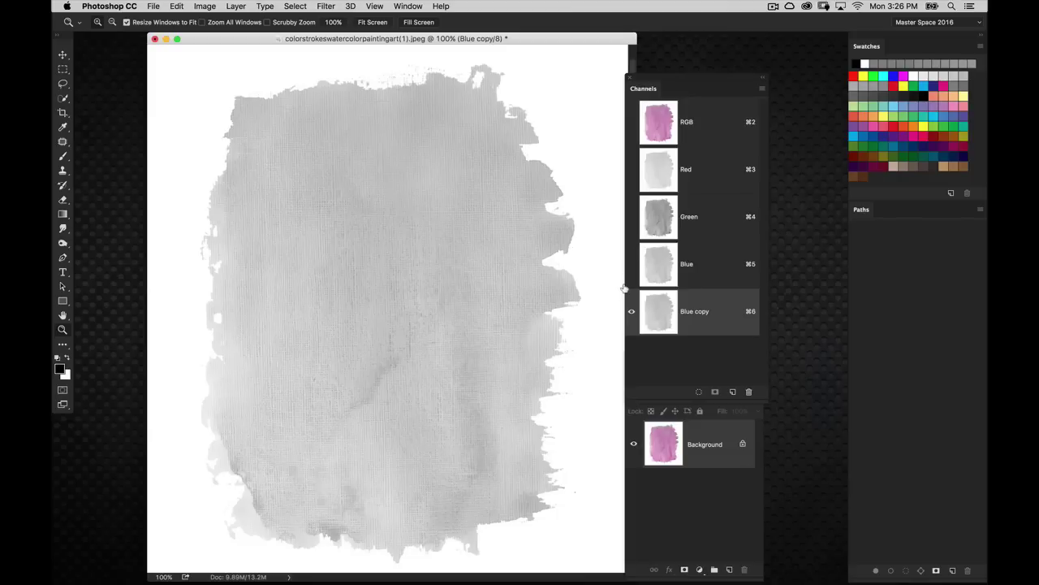
Darken the Blue copy channel with Levels by raising the black point
{"action": "key", "text": "super+l"}
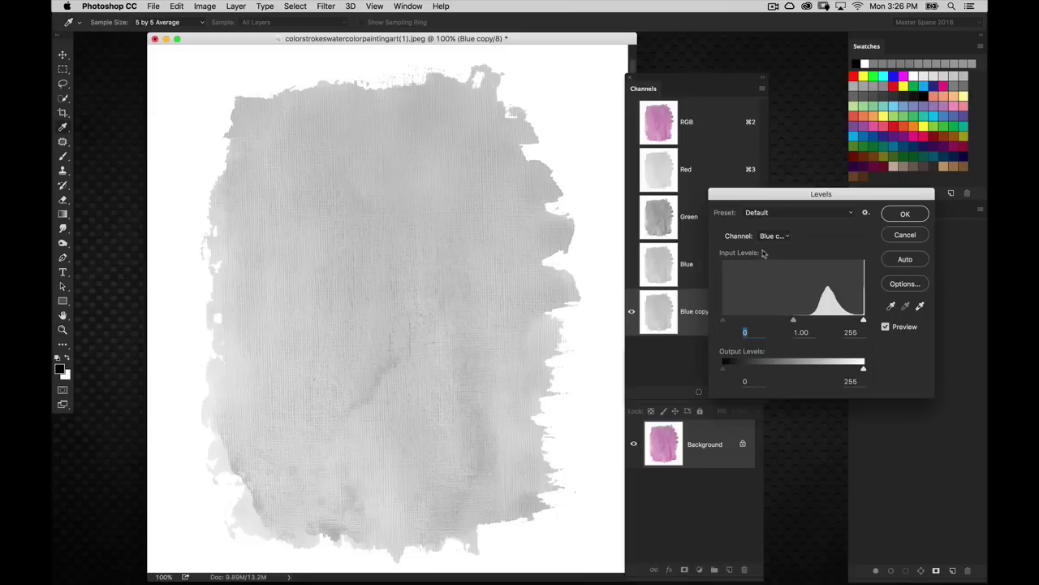
{"action": "left_click_drag", "start_coordinate": [758, 199], "coordinate": [665, 130]}
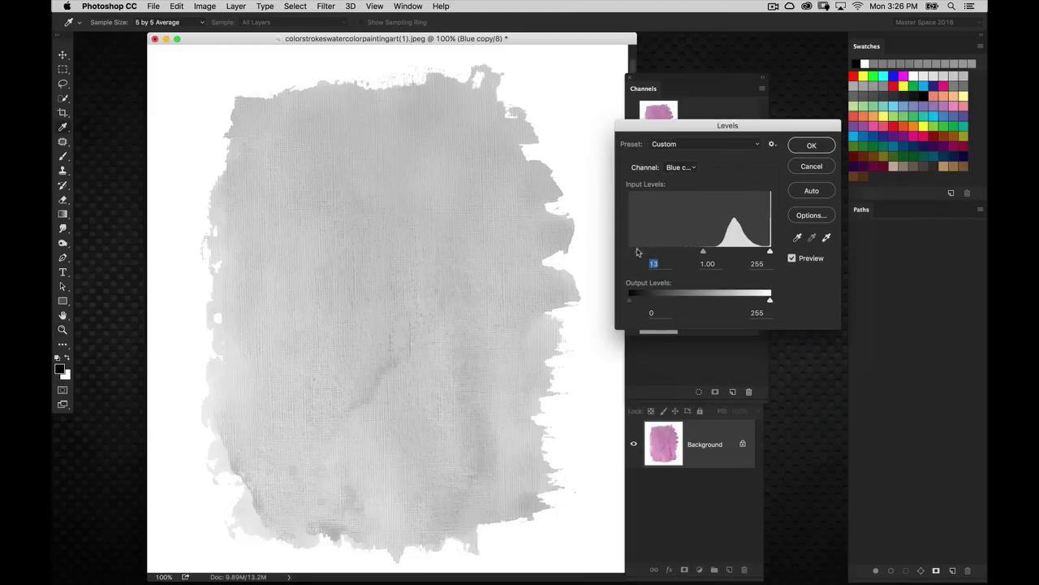
{"action": "left_click_drag", "start_coordinate": [629, 251], "coordinate": [741, 254]}
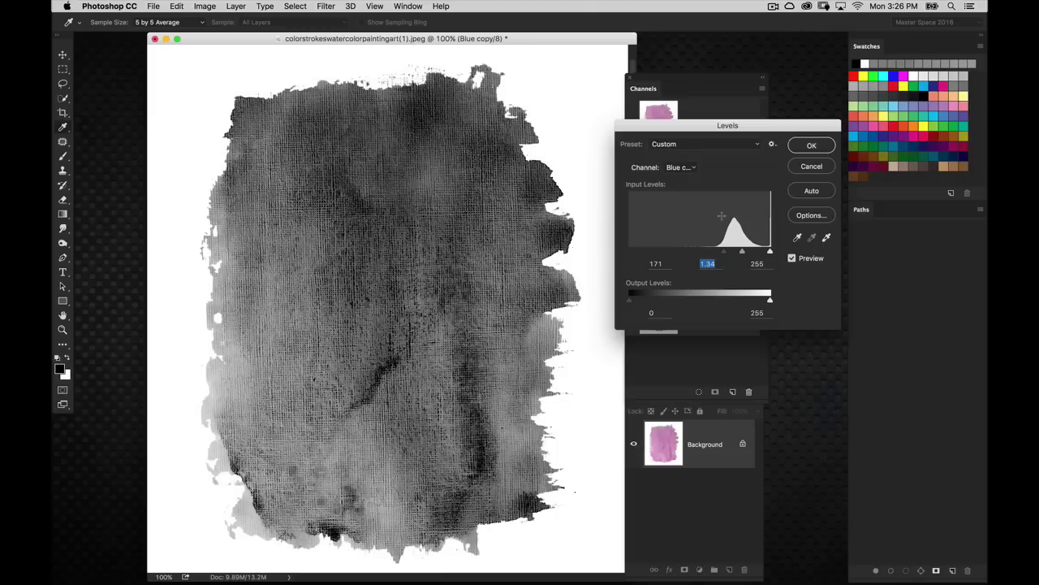
{"action": "left_click", "coordinate": [808, 146]}
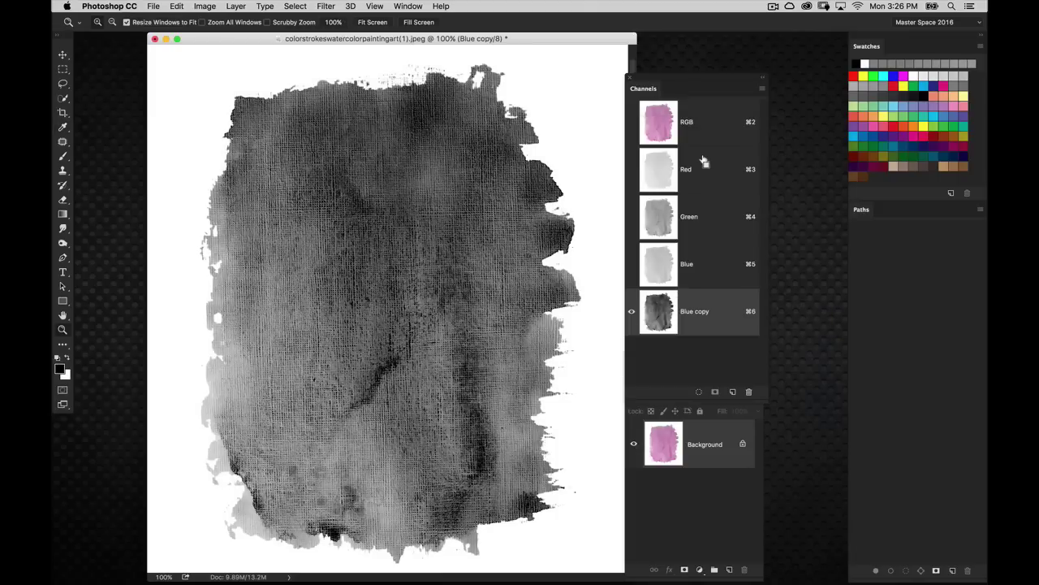
Invert Blue copy, then lower the Levels white point to 185 for white paint on black
{"action": "key", "text": "super+i"}
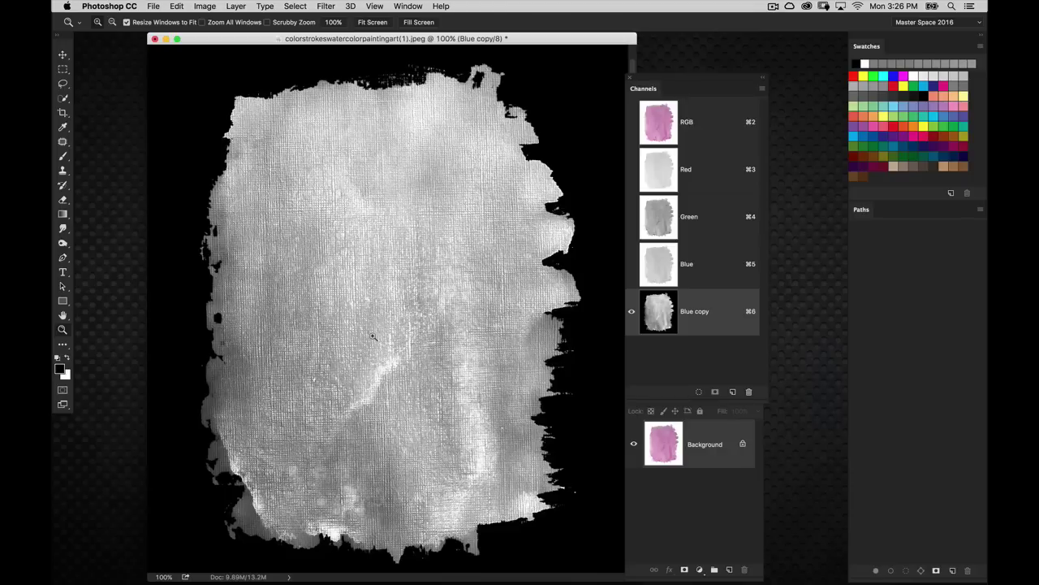
{"action": "key", "text": "super+l"}
{"action": "left_click_drag", "start_coordinate": [770, 251], "coordinate": [663, 255]}
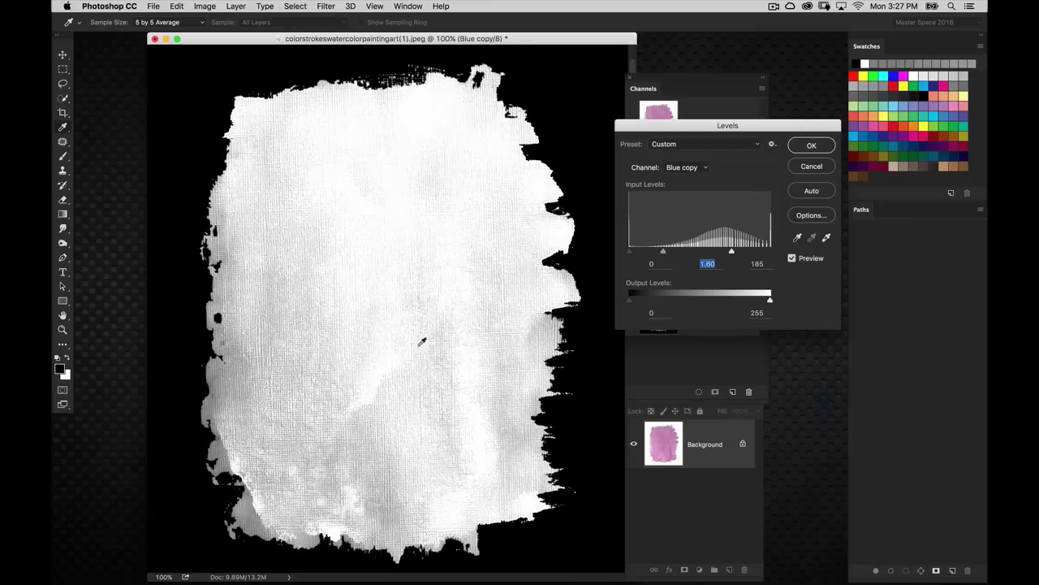
{"action": "left_click", "coordinate": [810, 146]}
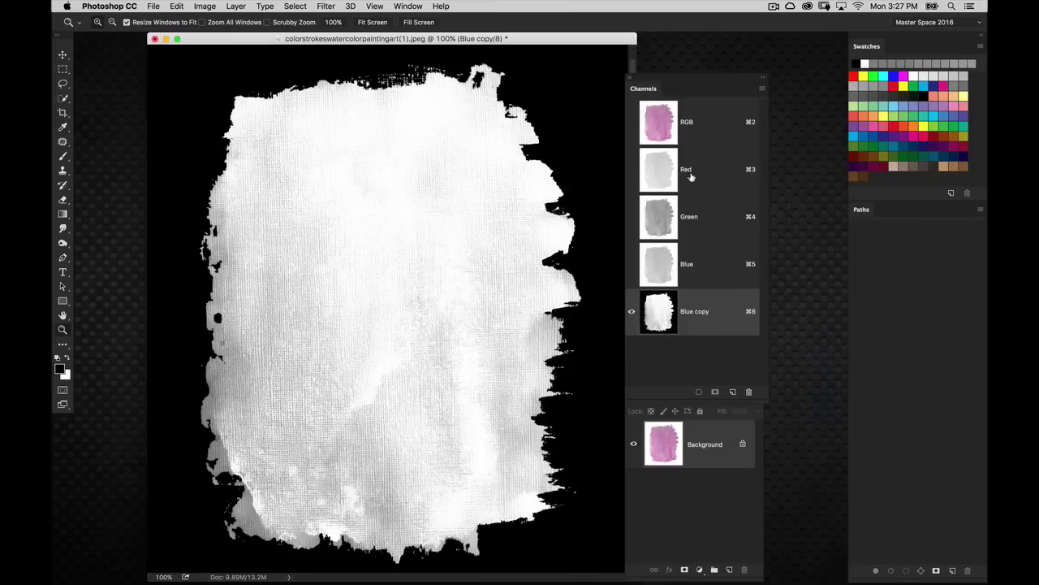
Rearrange the panels and add an empty Layer 1 above Background
{"action": "left_click_drag", "start_coordinate": [664, 82], "coordinate": [699, 63]}
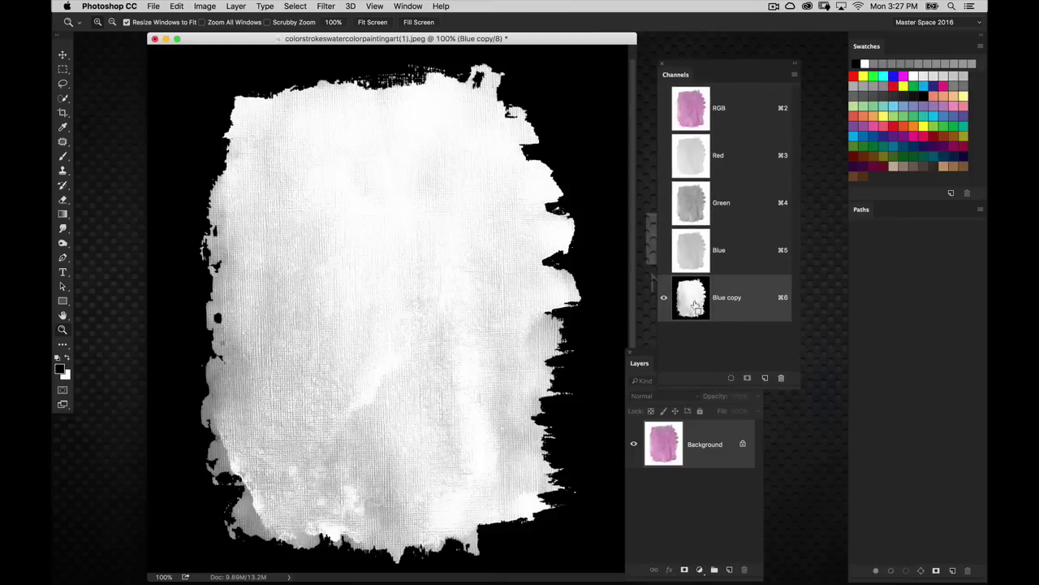
{"action": "left_click_drag", "start_coordinate": [652, 355], "coordinate": [656, 217]}
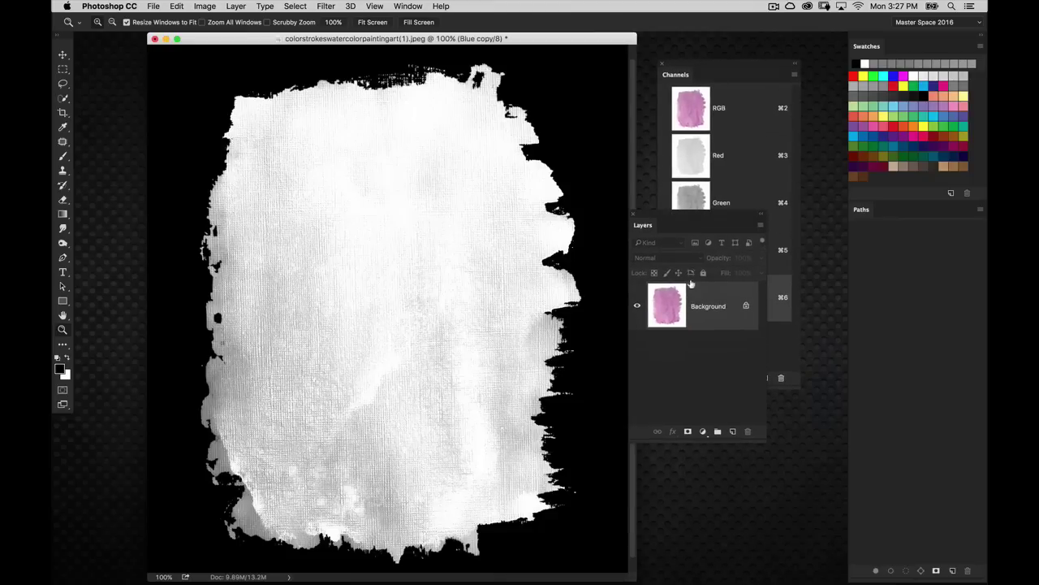
{"action": "left_click", "coordinate": [732, 431]}
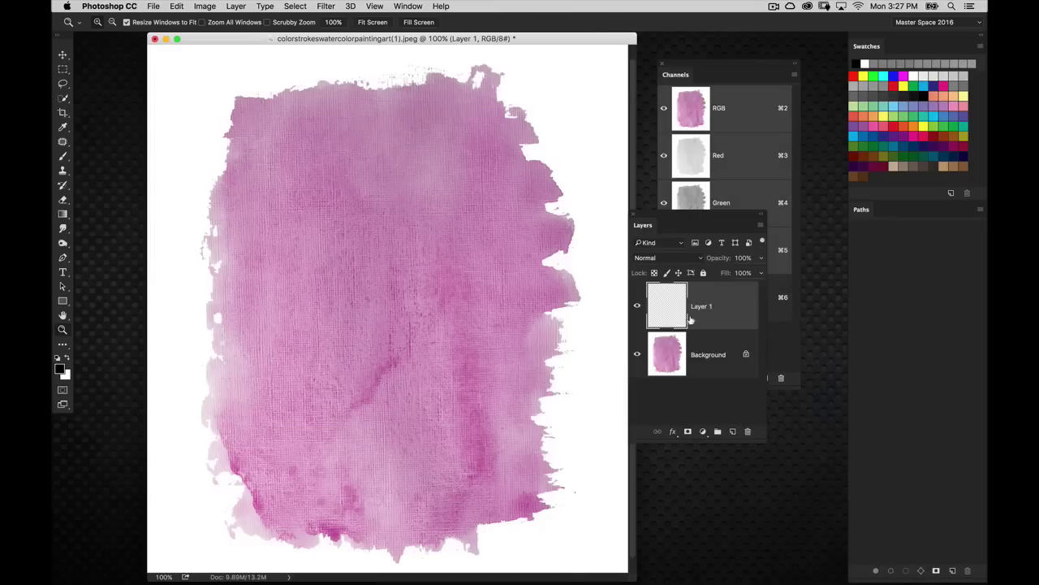
Load the Blue copy channel as a selection with Select > Load Selection
{"action": "left_click", "coordinate": [309, 6]}
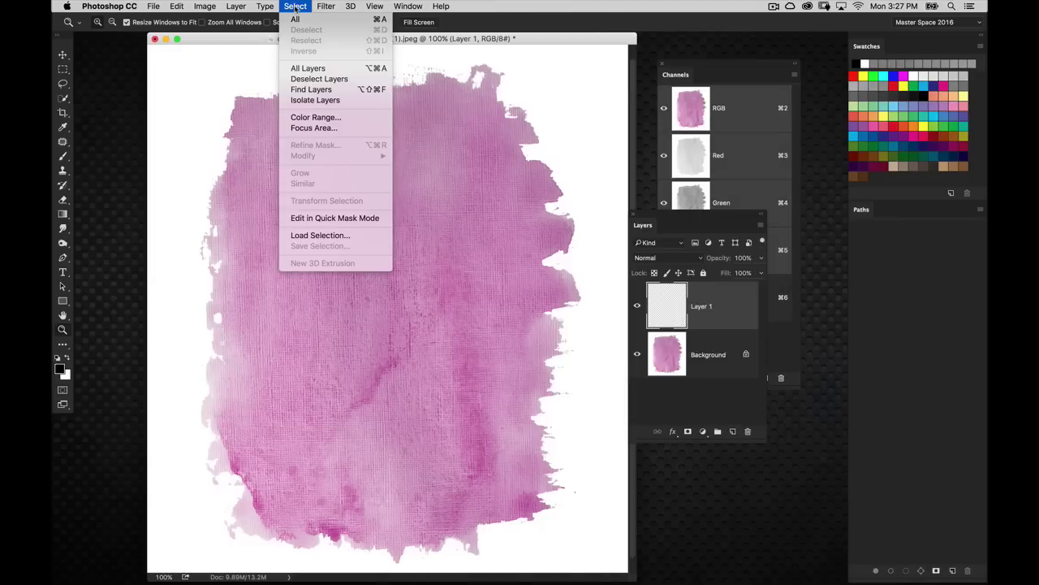
{"action": "left_click", "coordinate": [337, 237]}
{"action": "left_click", "coordinate": [513, 248]}
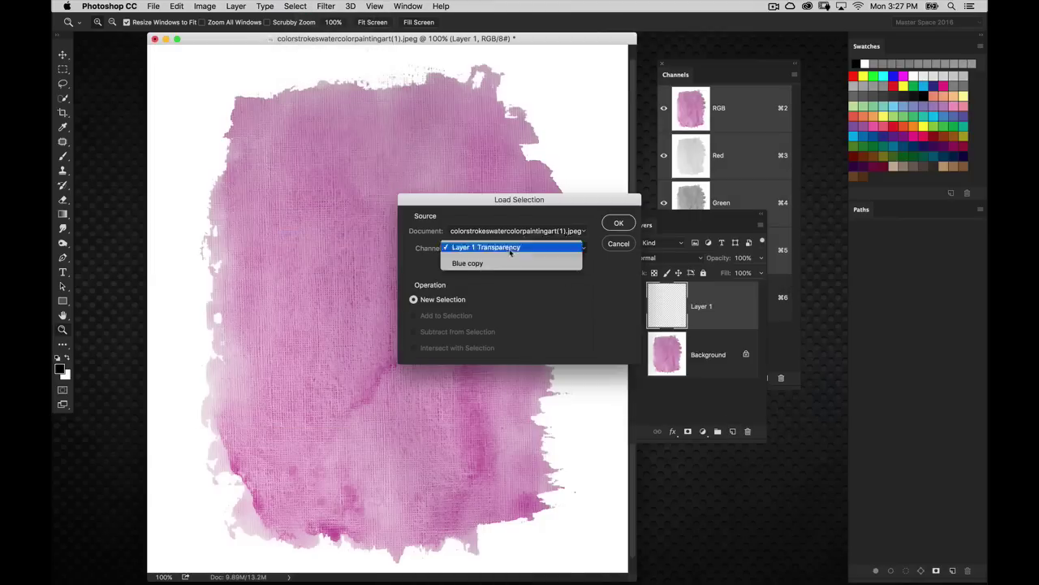
{"action": "left_click", "coordinate": [496, 247]}
{"action": "left_click", "coordinate": [495, 248]}
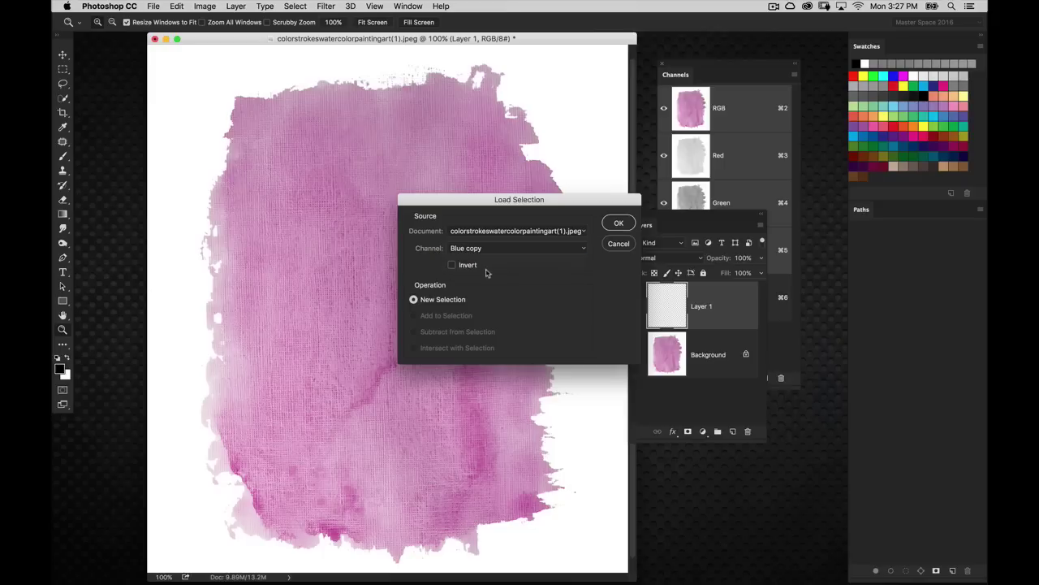
{"action": "left_click", "coordinate": [619, 222]}
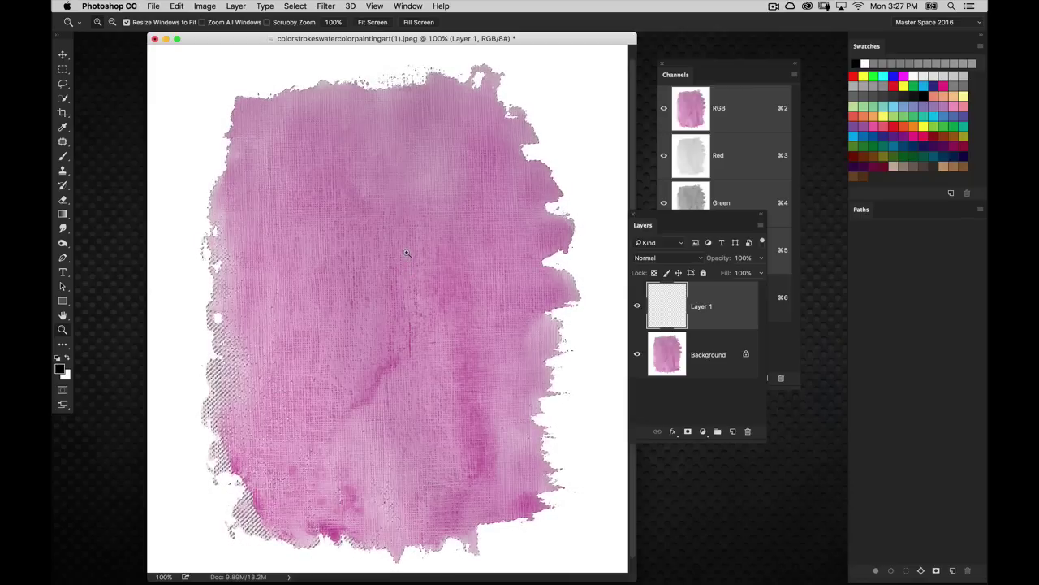
Invert the selection and fill it with White on Layer 1
{"action": "left_click", "coordinate": [325, 6]}
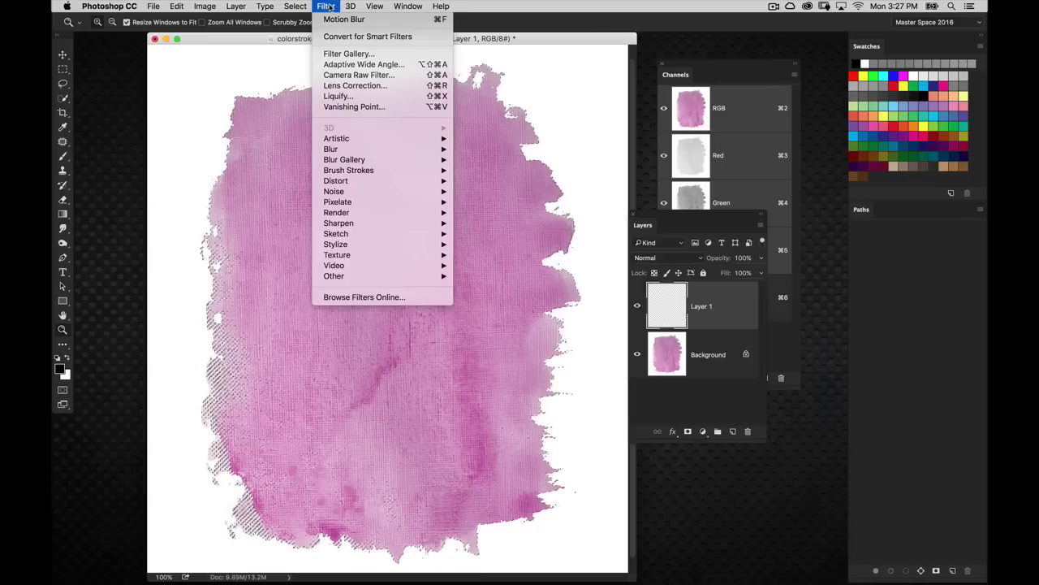
{"action": "left_click", "coordinate": [312, 51]}
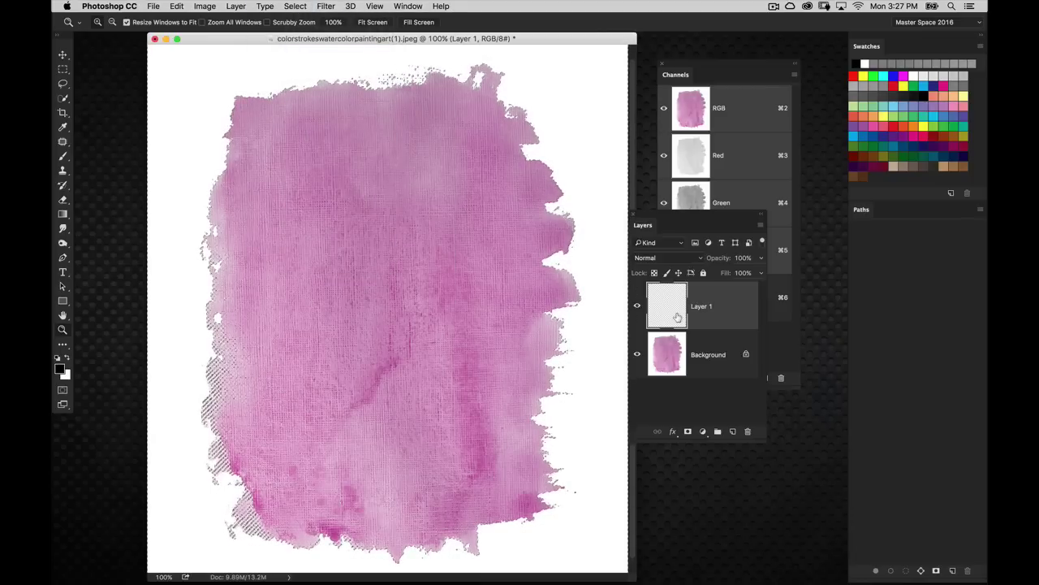
{"action": "key", "text": "shift+BackSpace"}
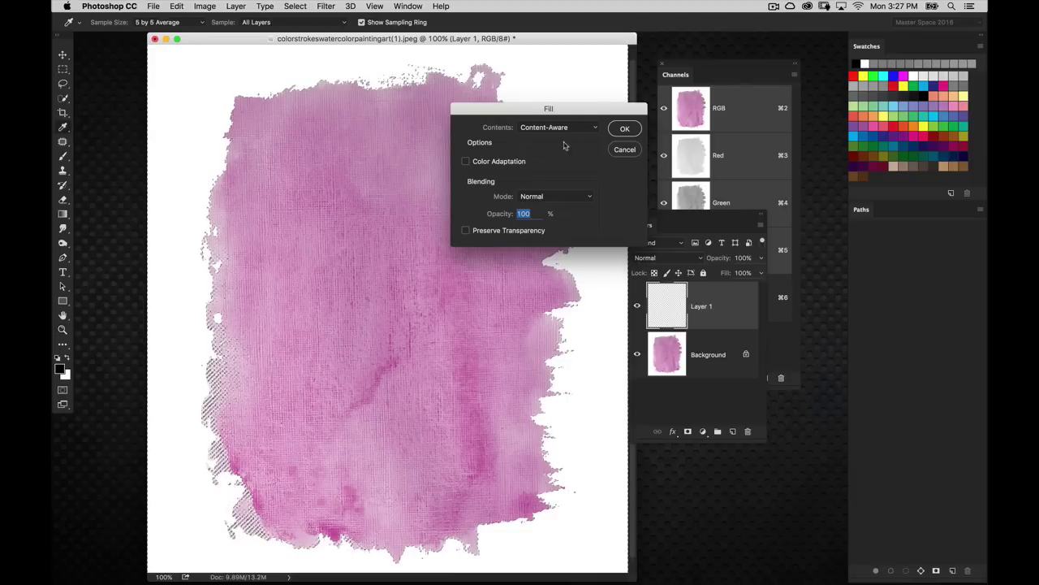
{"action": "left_click", "coordinate": [559, 127]}
{"action": "left_click", "coordinate": [552, 179]}
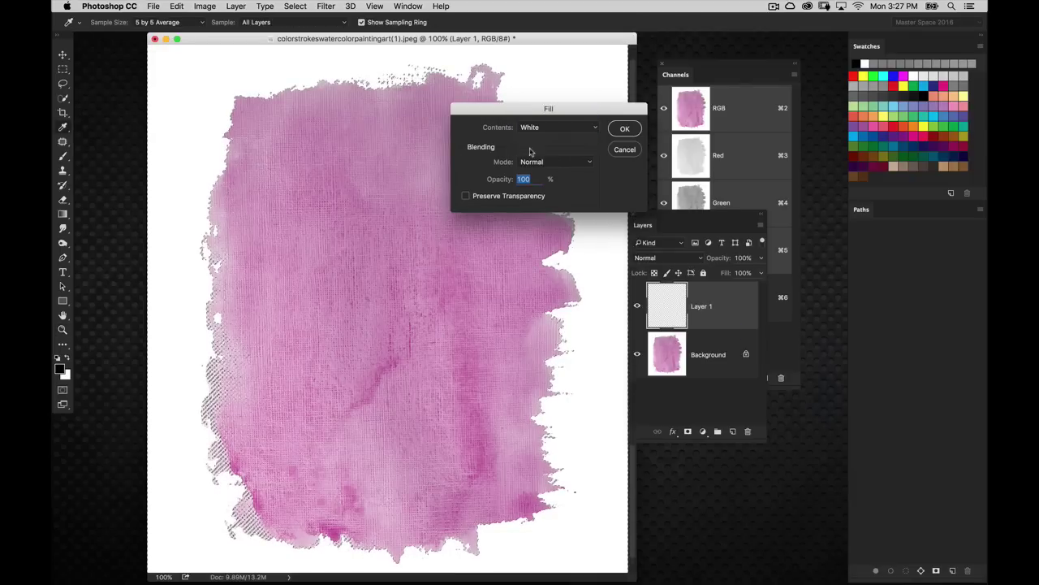
{"action": "left_click", "coordinate": [624, 130]}
{"action": "key", "text": "z"}
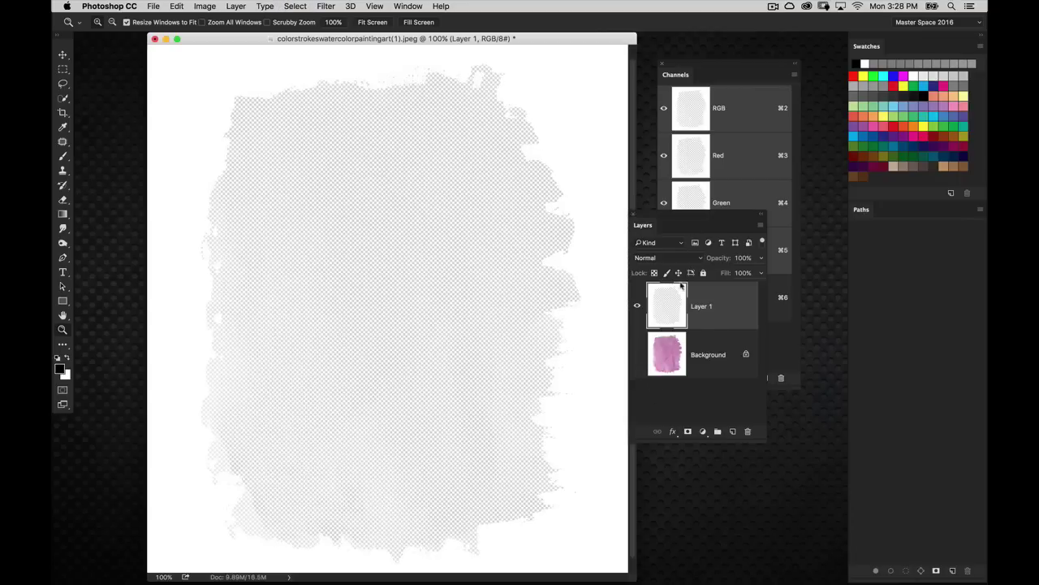
Add a black-filled Layer 2 below Layer 1, hide it, and zoom out to 66.7%
{"action": "left_click", "coordinate": [732, 431], "text": "super"}
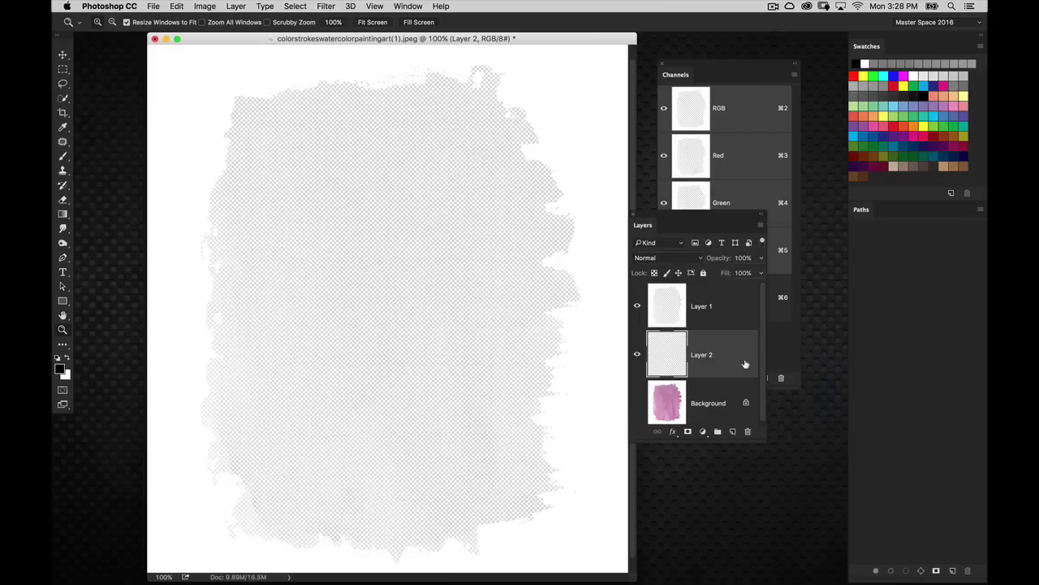
{"action": "key", "text": "alt+BackSpace"}
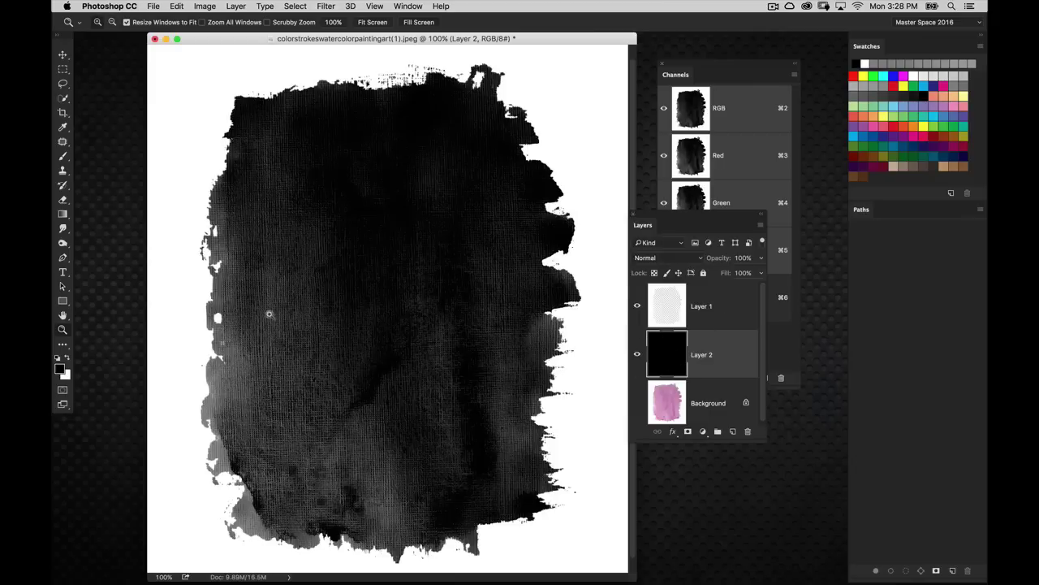
{"action": "left_click", "coordinate": [637, 356]}
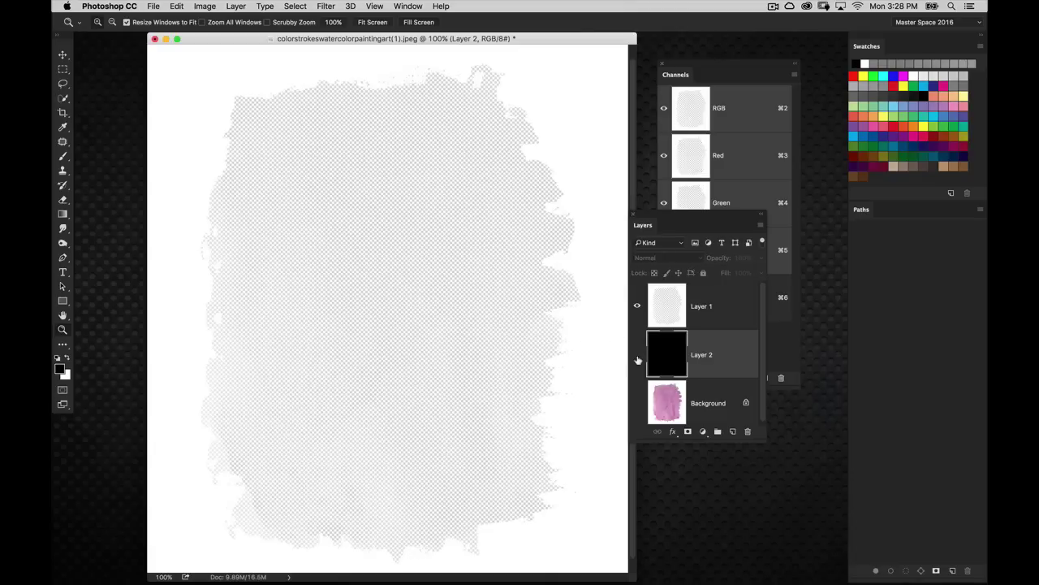
{"action": "left_click", "coordinate": [638, 356]}
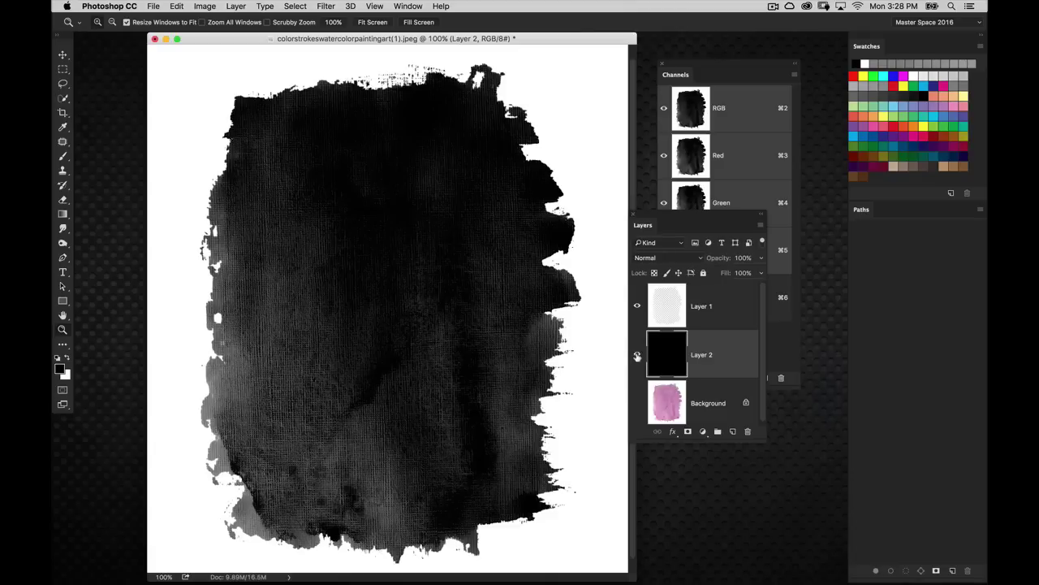
{"action": "left_click", "coordinate": [637, 357]}
{"action": "key", "text": "super+minus"}
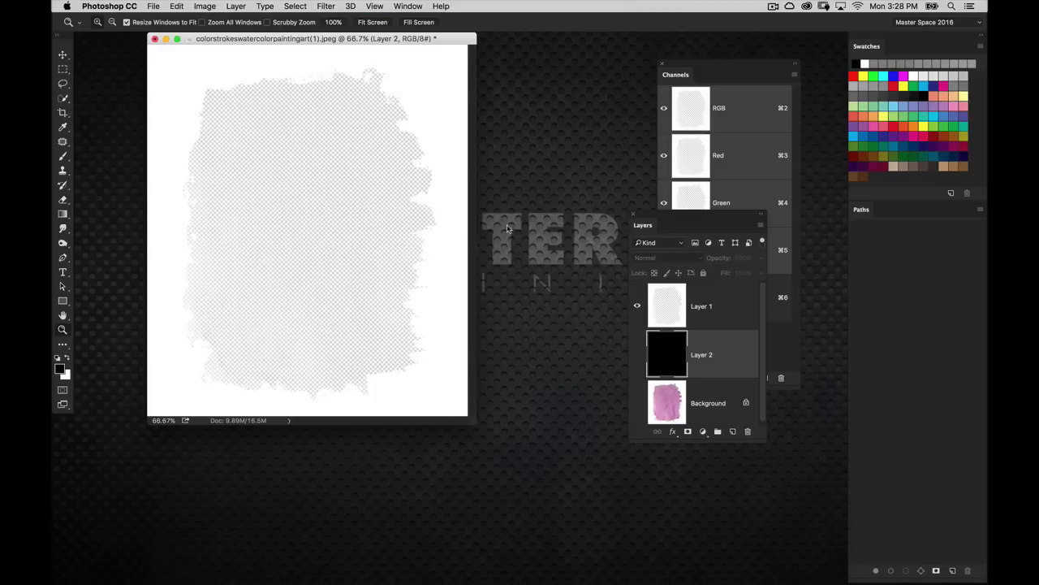
{"action": "left_click_drag", "start_coordinate": [416, 42], "coordinate": [515, 78]}
Create a new 1700 × 2400 pixel document at 100 pixels/inch
{"action": "left_click", "coordinate": [152, 6]}
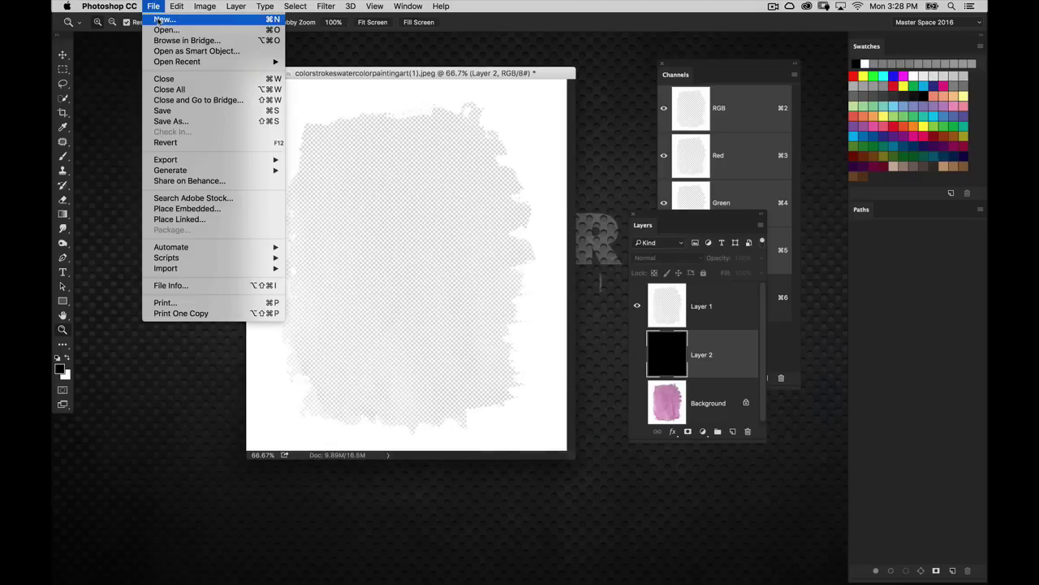
{"action": "left_click", "coordinate": [160, 19]}
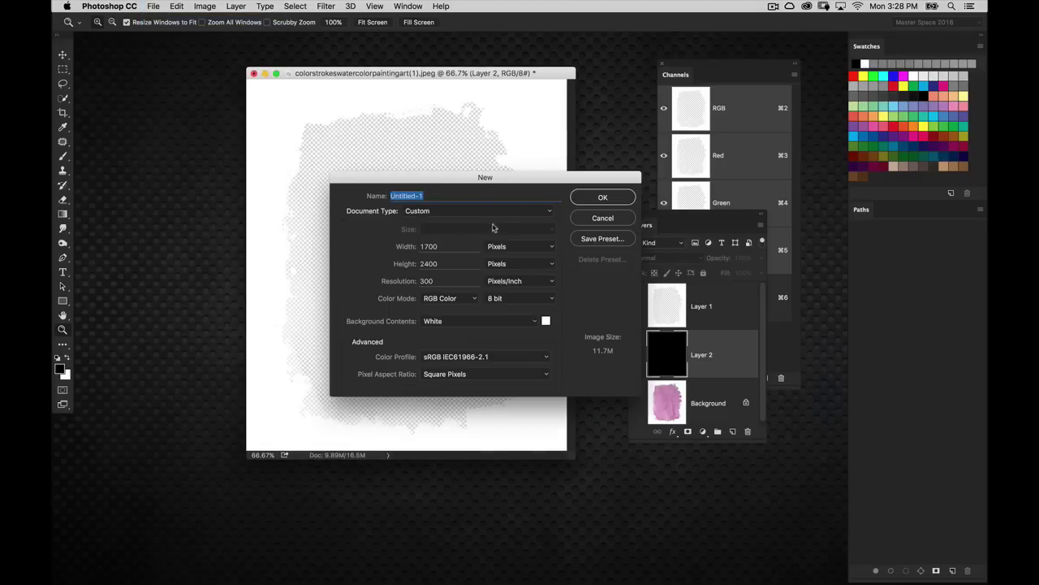
{"action": "double_click", "coordinate": [427, 281]}
{"action": "type", "text": "100"}
{"action": "key", "text": "Return"}
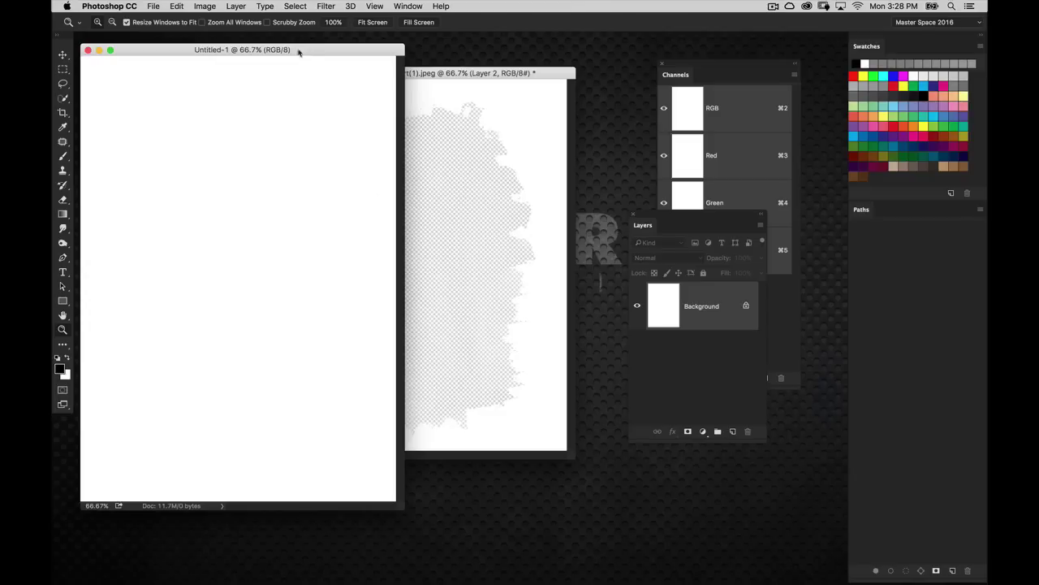
{"action": "left_click_drag", "start_coordinate": [298, 50], "coordinate": [333, 50]}
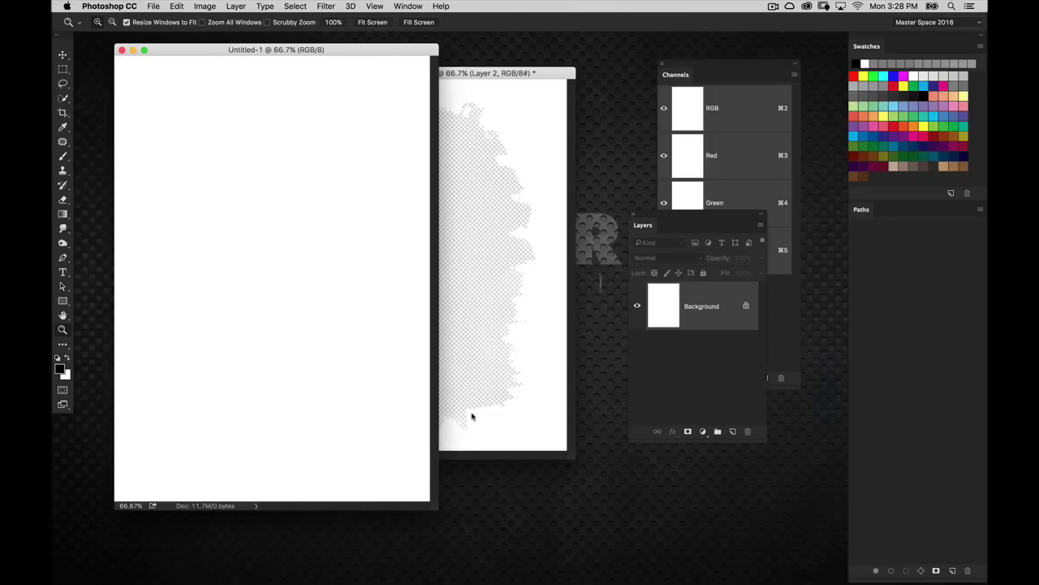
Open surf_girl.jpg, move the surfer photo into Untitled-1, and close surf_girl.jpg
{"action": "key", "text": "v"}
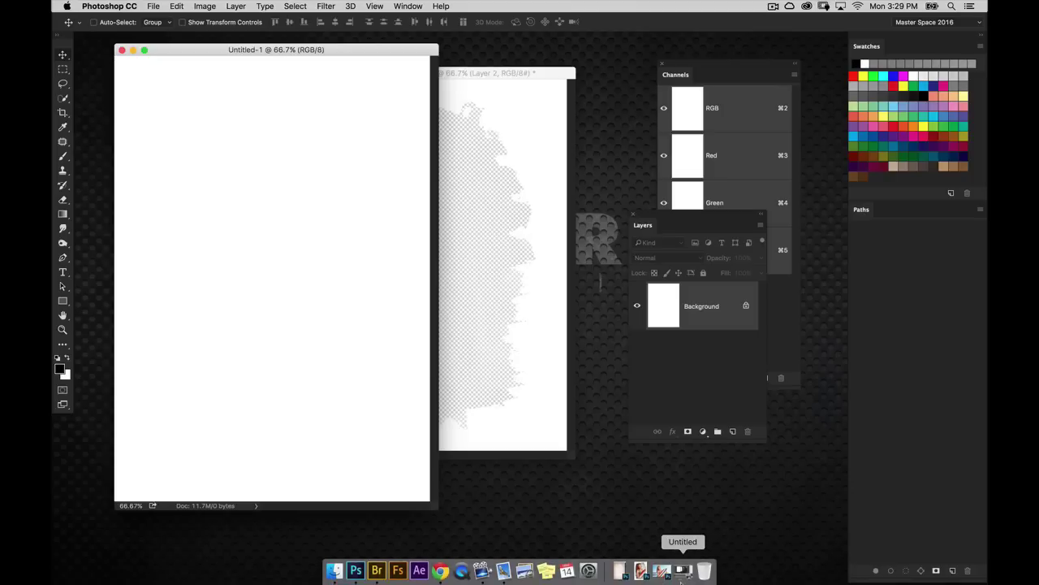
{"action": "left_click", "coordinate": [656, 569]}
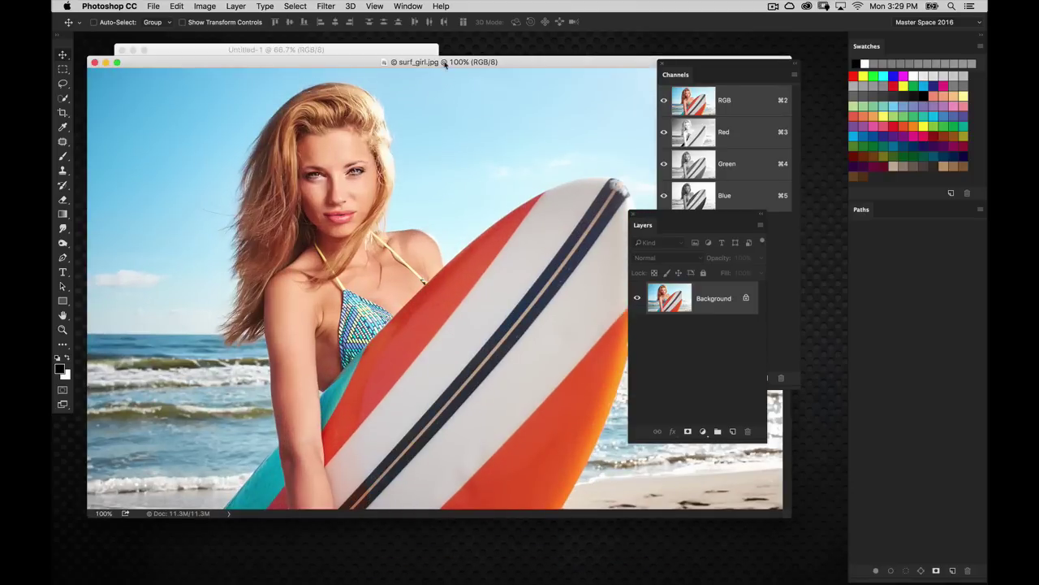
{"action": "left_click_drag", "start_coordinate": [445, 65], "coordinate": [496, 69]}
{"action": "left_click_drag", "start_coordinate": [329, 68], "coordinate": [470, 74]}
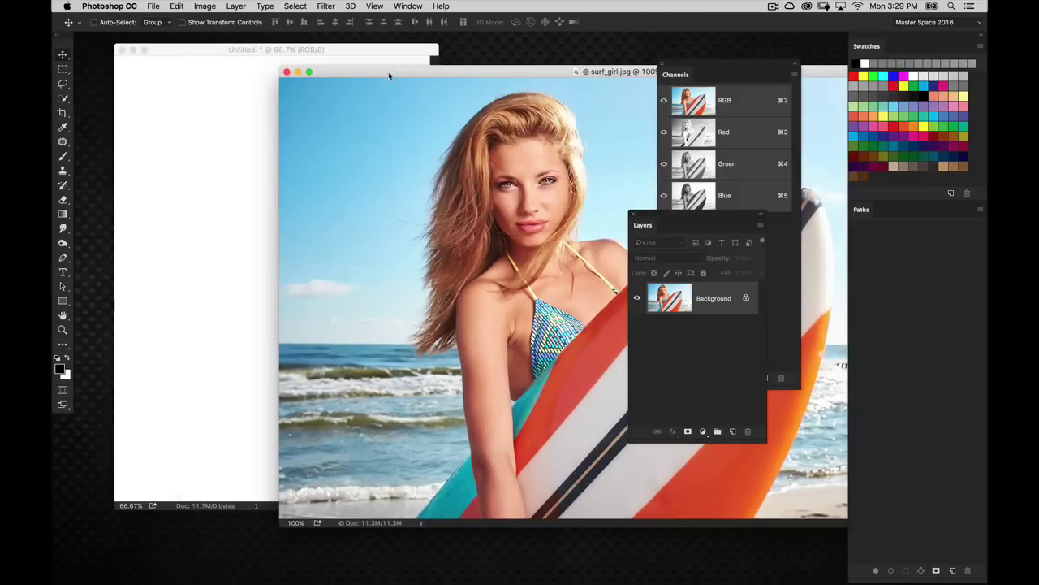
{"action": "left_click_drag", "start_coordinate": [389, 75], "coordinate": [469, 76]}
{"action": "left_click_drag", "start_coordinate": [495, 216], "coordinate": [299, 252]}
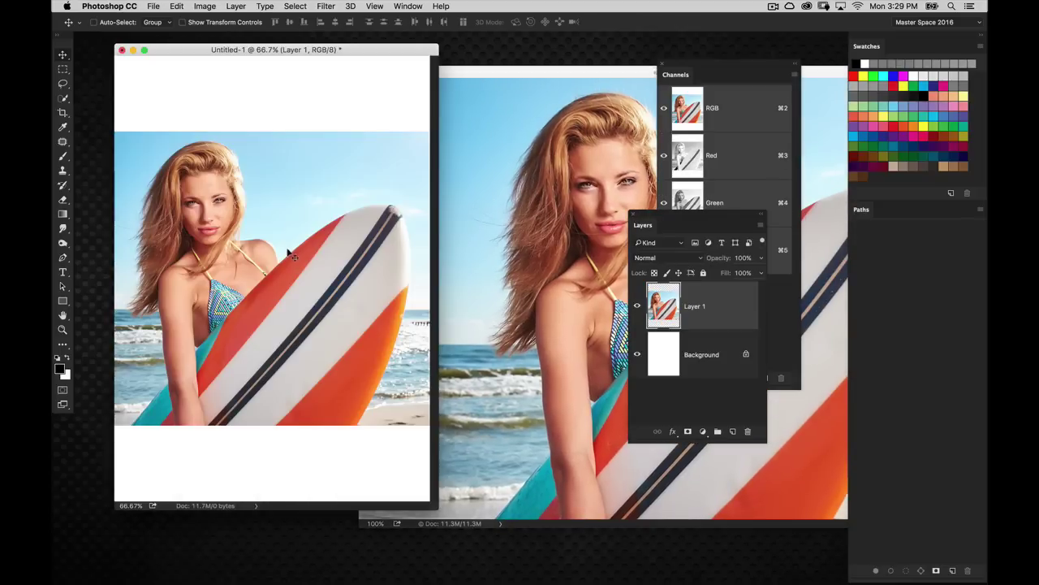
{"action": "left_click", "coordinate": [514, 216]}
{"action": "left_click", "coordinate": [376, 75]}
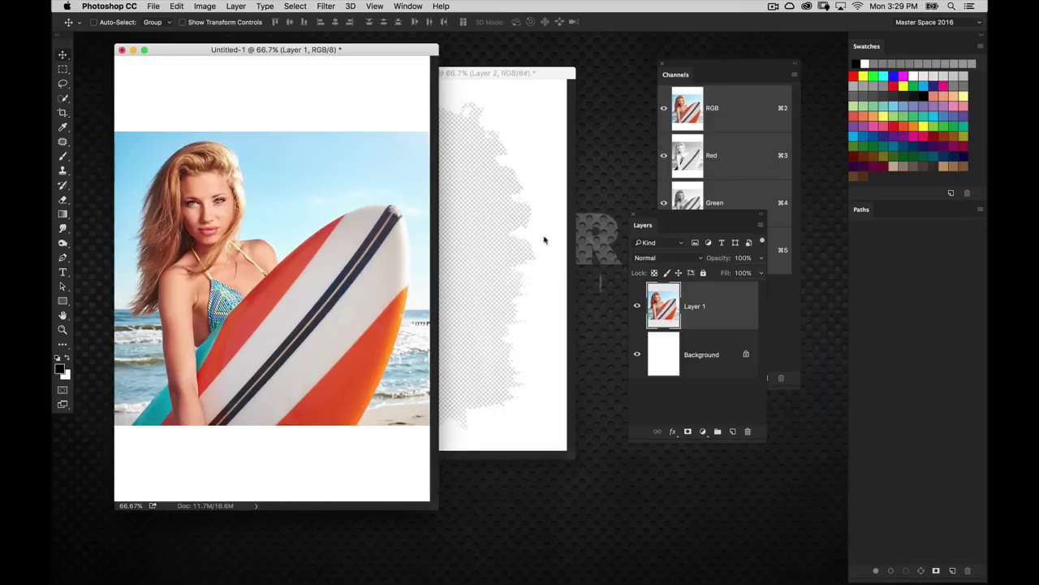
Copy the stroke-shaped frame layer into Untitled-1, close the watercolor file, and restore florence wall.jpg
{"action": "left_click", "coordinate": [476, 235]}
{"action": "left_click_drag", "start_coordinate": [392, 77], "coordinate": [463, 79]}
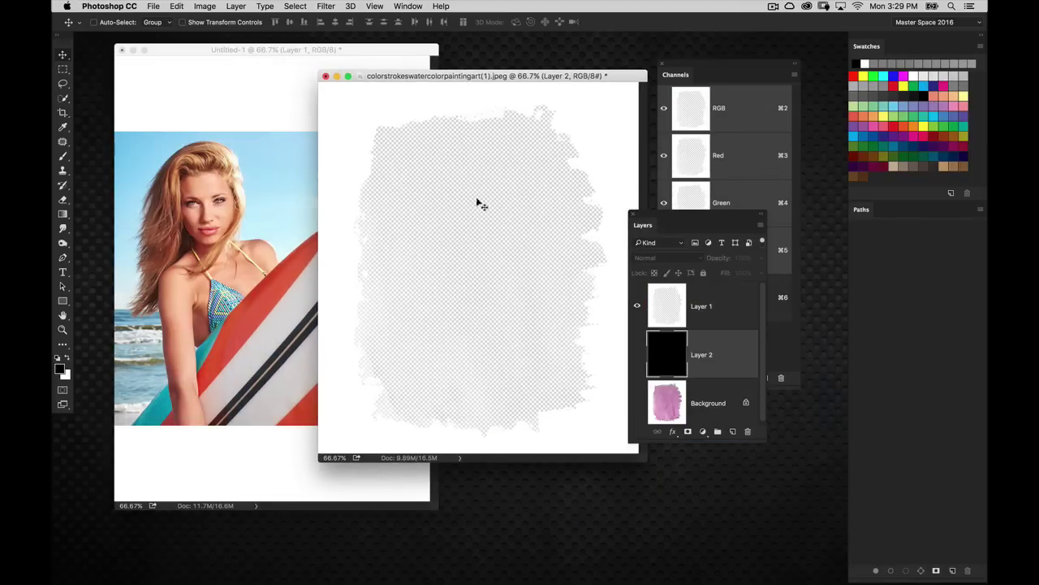
{"action": "mouse_move", "coordinate": [638, 291]}
{"action": "left_mouse_down"}
{"action": "mouse_move", "coordinate": [307, 232]}
{"action": "mouse_move", "coordinate": [282, 272]}
{"action": "mouse_move", "coordinate": [235, 276]}
{"action": "mouse_move", "coordinate": [276, 294]}
{"action": "left_mouse_up"}
{"action": "left_click_drag", "start_coordinate": [430, 509], "coordinate": [525, 555]}
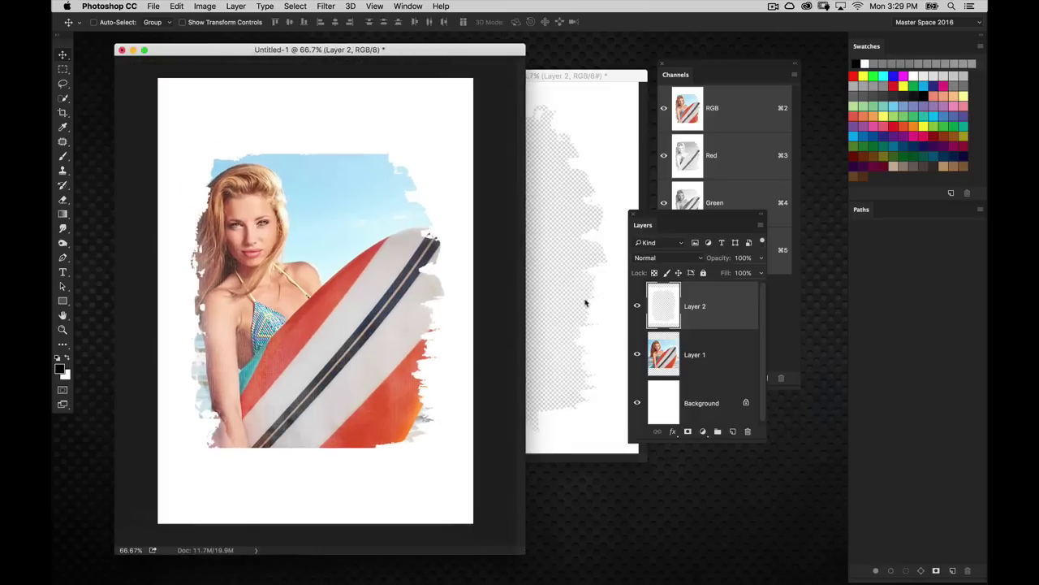
{"action": "left_click", "coordinate": [567, 136]}
{"action": "left_click", "coordinate": [326, 76]}
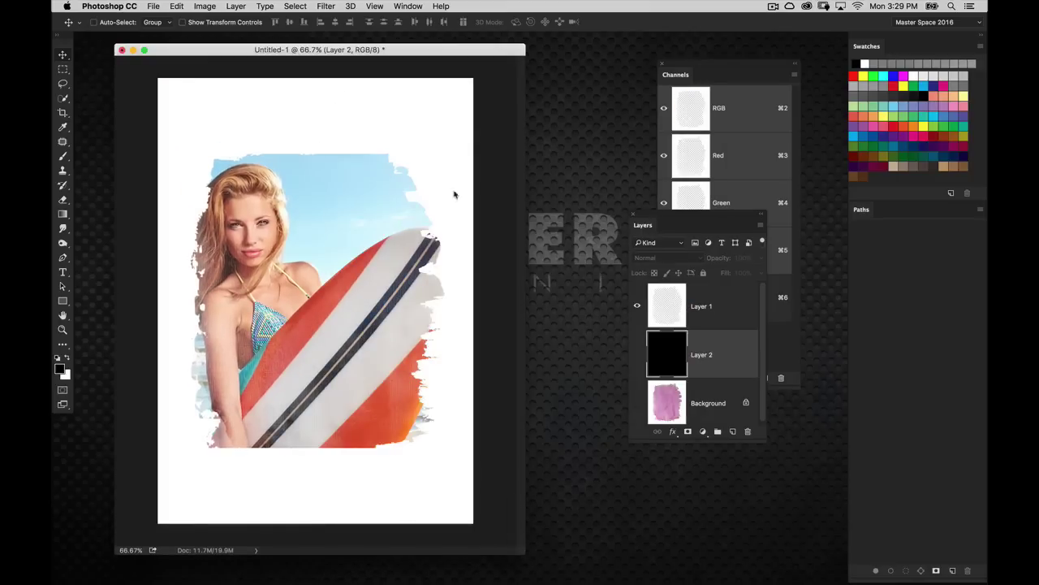
{"action": "mouse_move", "coordinate": [578, 581]}
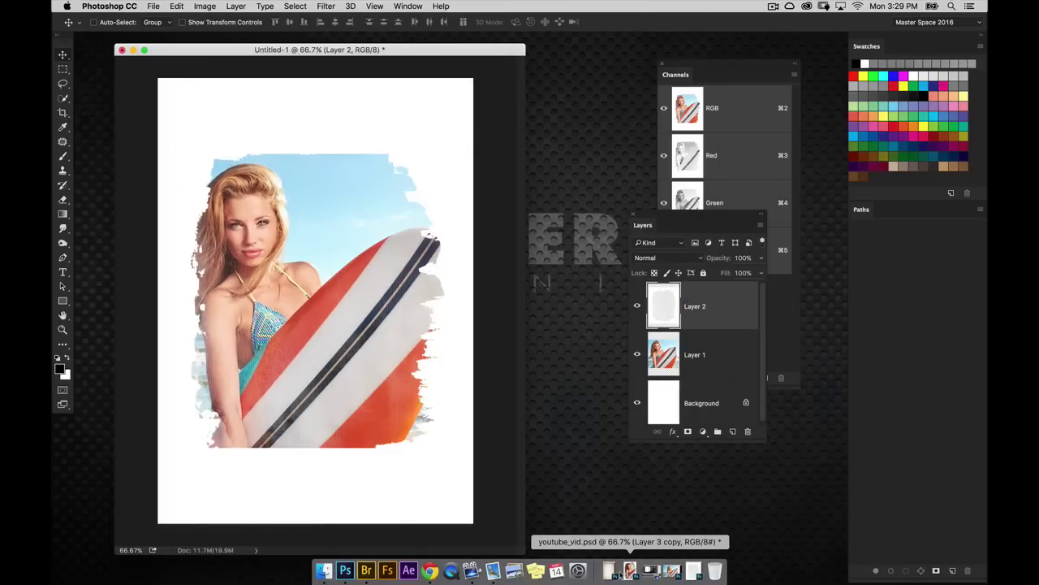
{"action": "left_click", "coordinate": [613, 574]}
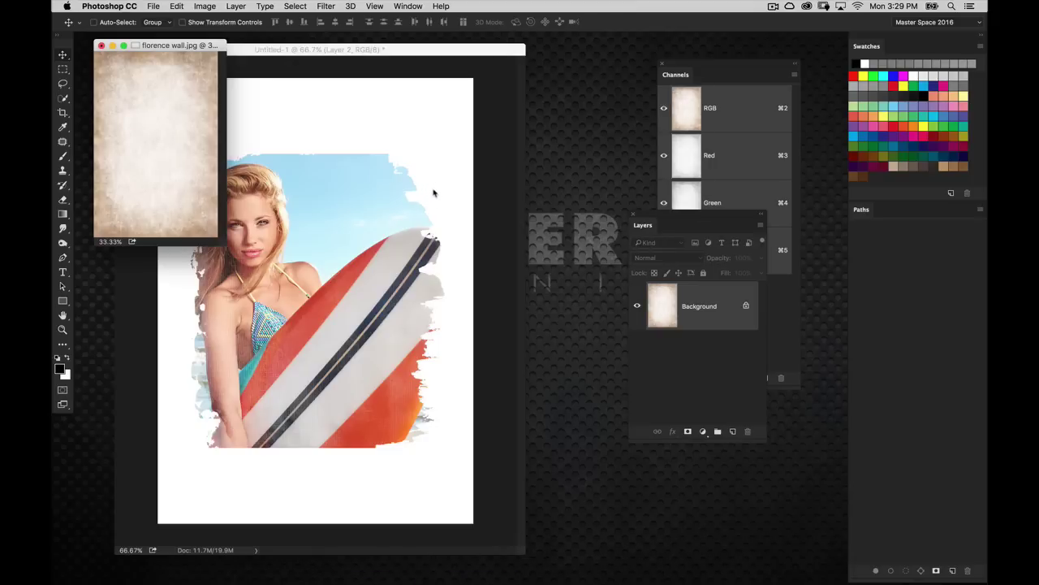
Copy the florence wall texture into Untitled-1 as Layer 3 and close florence wall.jpg
{"action": "key", "text": "super+plus"}
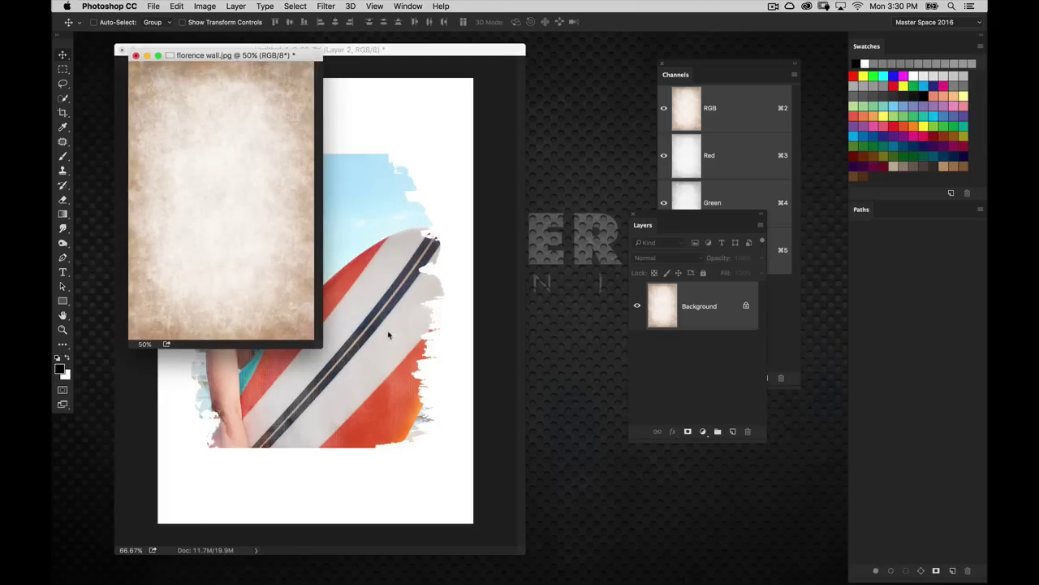
{"action": "left_click_drag", "start_coordinate": [388, 334], "coordinate": [385, 339]}
{"action": "left_click_drag", "start_coordinate": [266, 50], "coordinate": [363, 89]}
{"action": "left_click", "coordinate": [180, 99]}
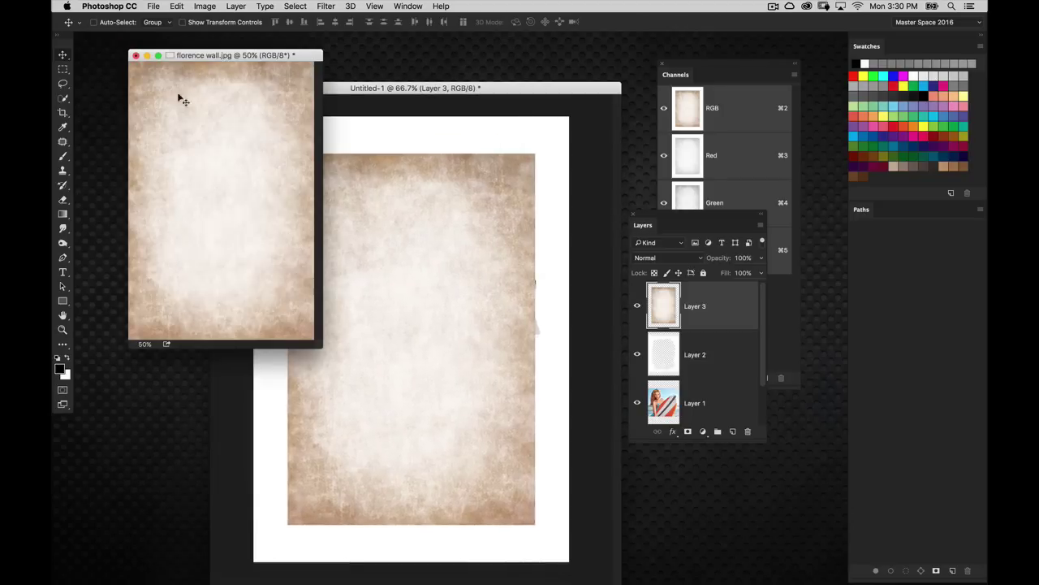
{"action": "left_click_drag", "start_coordinate": [146, 57], "coordinate": [212, 115]}
{"action": "left_click", "coordinate": [200, 114]}
{"action": "left_click_drag", "start_coordinate": [366, 94], "coordinate": [254, 61]}
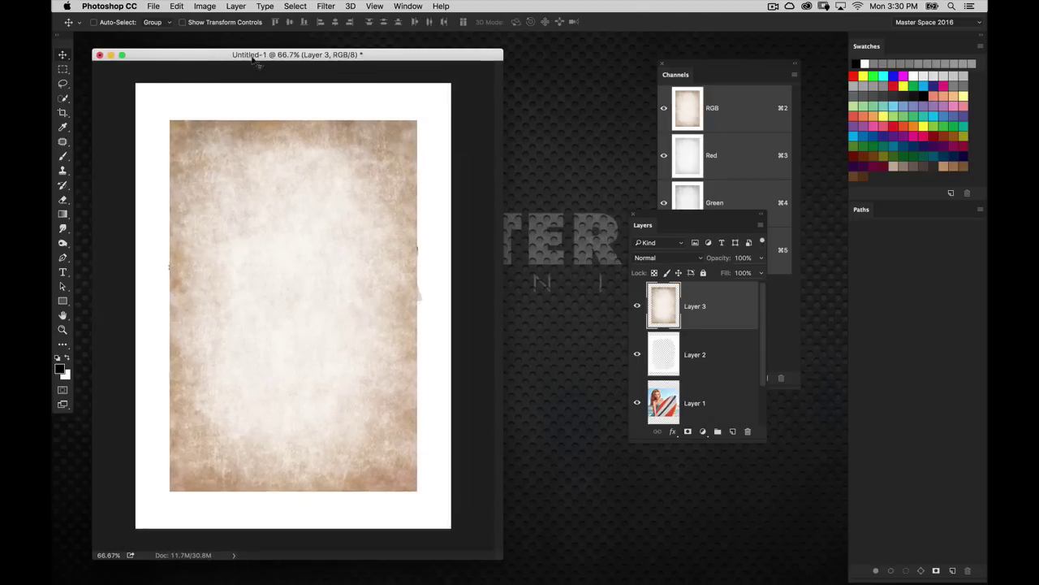
Move Layer 3 beneath the surfer photo layers, just above Background
{"action": "left_click_drag", "start_coordinate": [652, 217], "coordinate": [543, 106]}
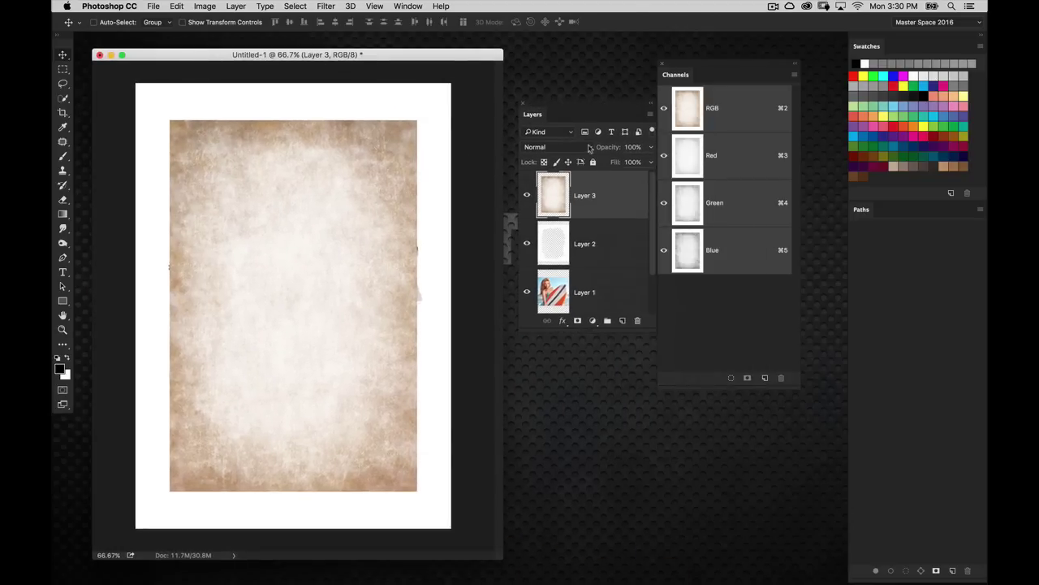
{"action": "left_click_drag", "start_coordinate": [650, 326], "coordinate": [665, 414]}
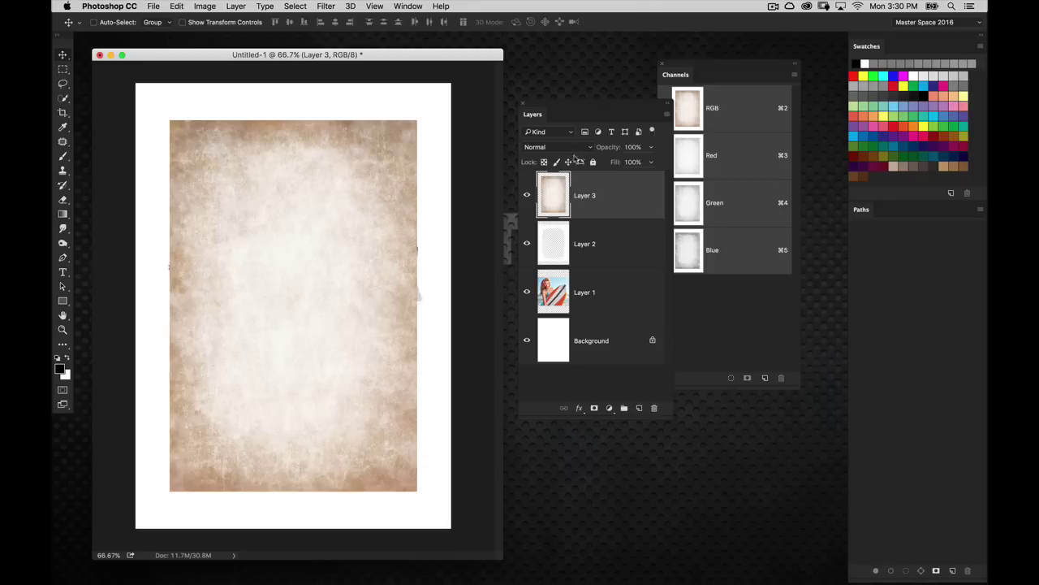
{"action": "mouse_move", "coordinate": [556, 253]}
{"action": "left_mouse_down"}
{"action": "mouse_move", "coordinate": [562, 187]}
{"action": "mouse_move", "coordinate": [567, 274]}
{"action": "mouse_move", "coordinate": [580, 310]}
{"action": "mouse_move", "coordinate": [592, 312]}
{"action": "left_mouse_up"}
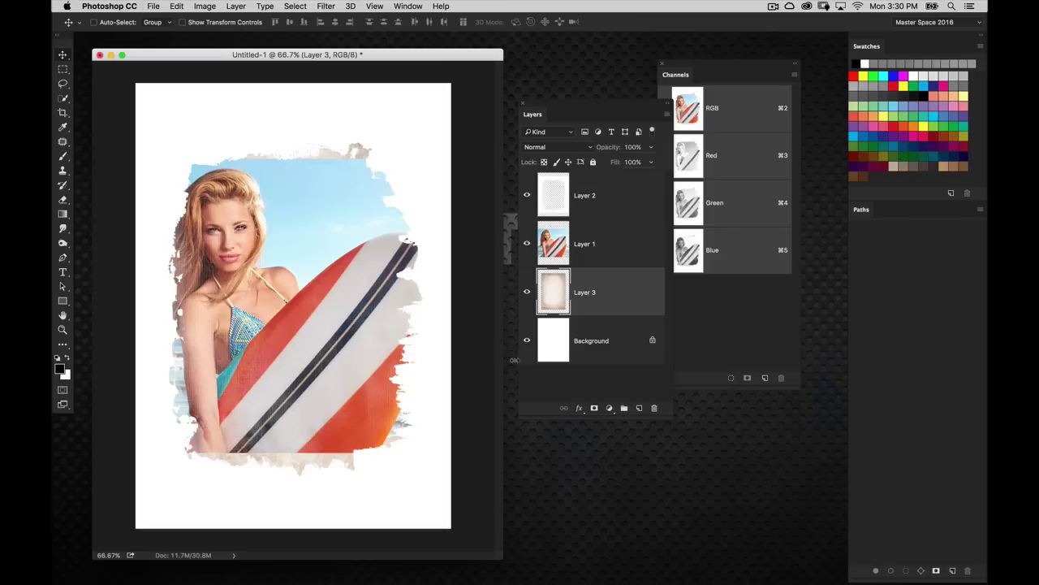
Scale the Layer 3 paper texture to about 130%×120% so it reaches the page top and bottom
{"action": "key", "text": "super+t"}
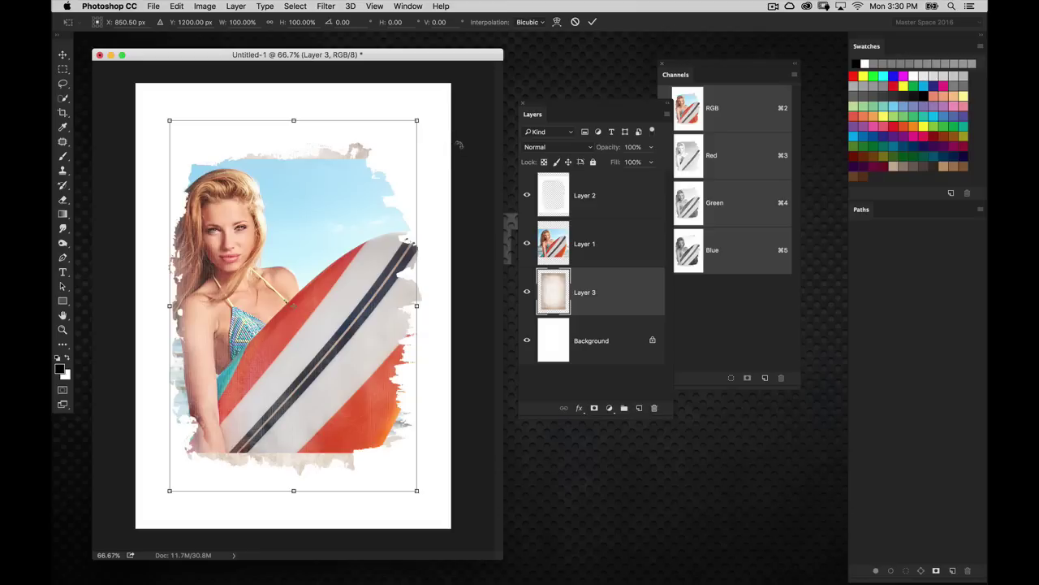
{"action": "left_click_drag", "start_coordinate": [416, 120], "coordinate": [458, 77]}
{"action": "key", "text": "Return"}
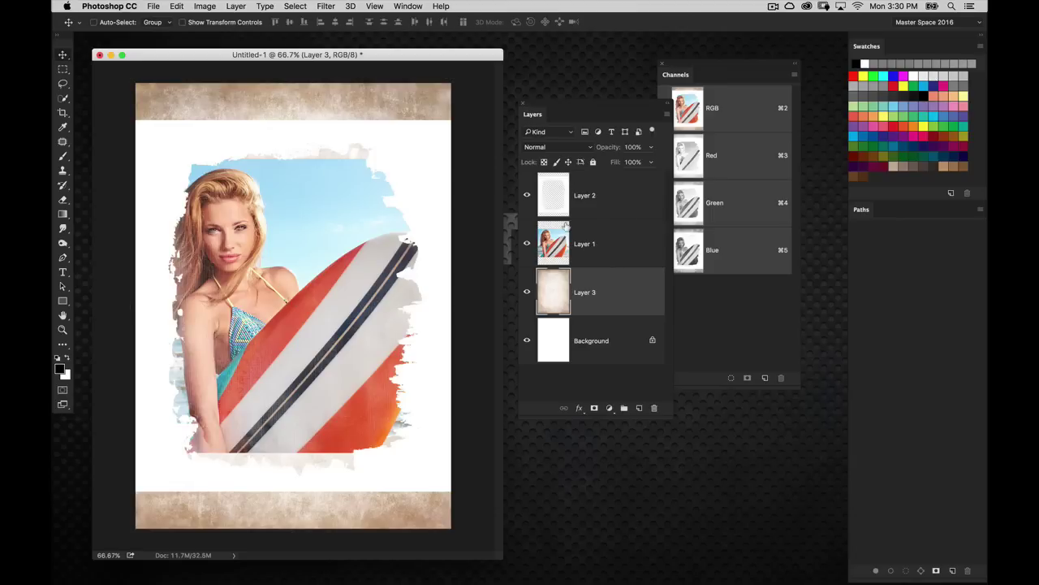
Stretch the Layer 2 brushed-edge frame to about 103% wide and 120% tall
{"action": "left_click", "coordinate": [592, 229]}
{"action": "left_click", "coordinate": [551, 196]}
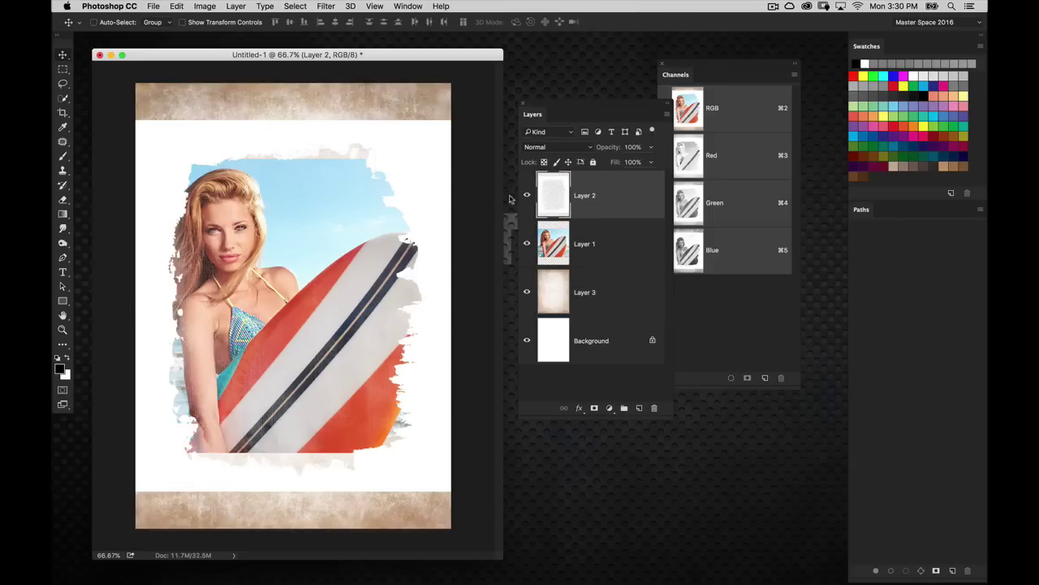
{"action": "key", "text": "super+t"}
{"action": "left_click_drag", "start_coordinate": [453, 120], "coordinate": [450, 83]}
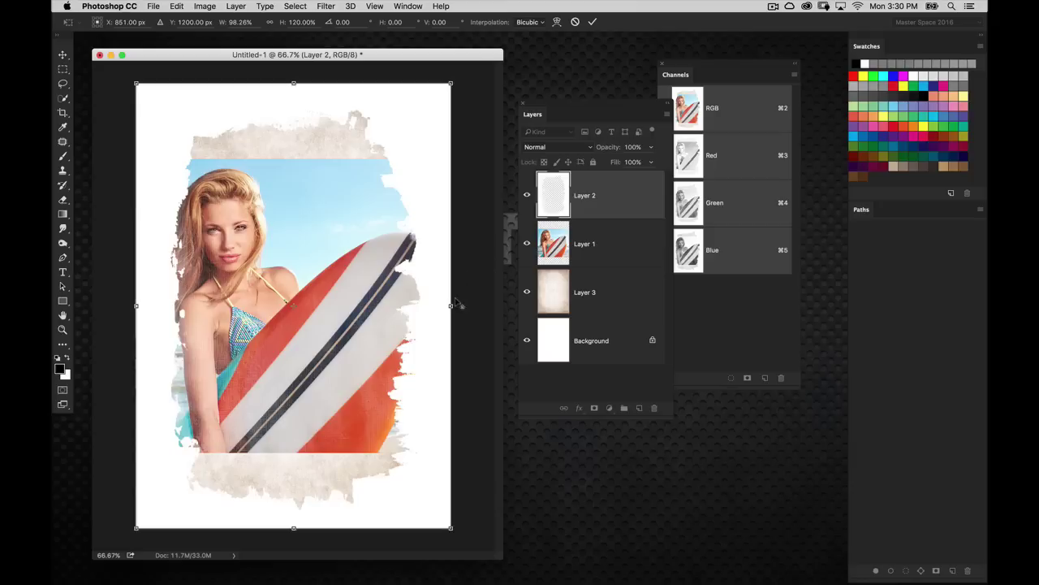
{"action": "left_click_drag", "start_coordinate": [451, 306], "coordinate": [464, 305]}
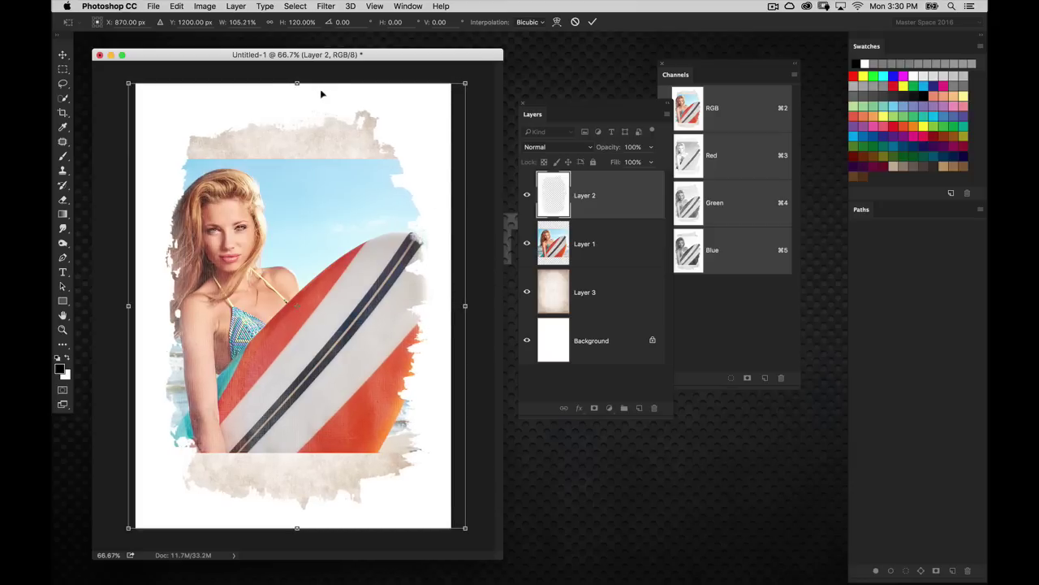
{"action": "key", "text": "Return"}
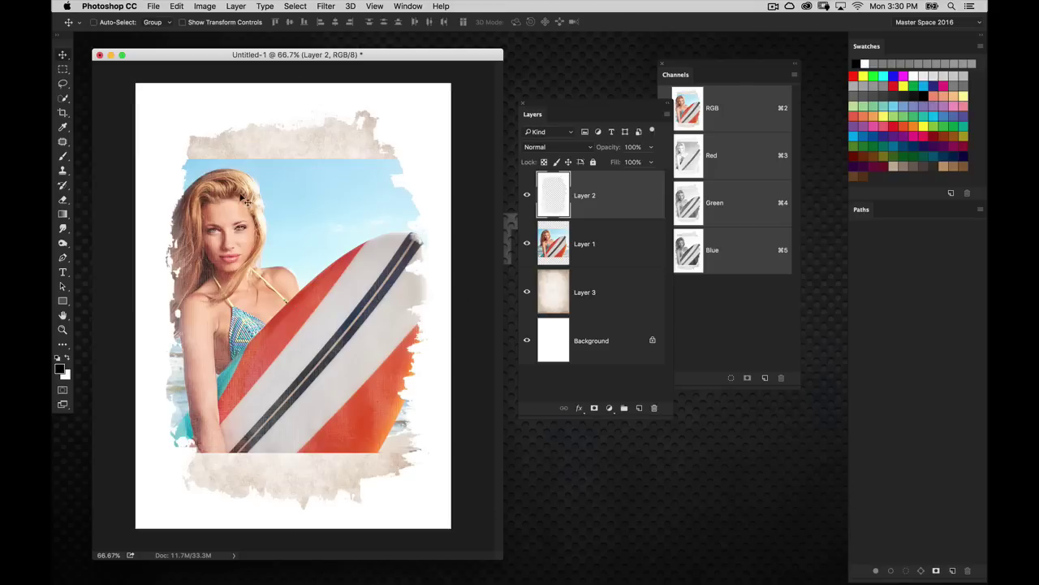
{"action": "left_click", "coordinate": [560, 253]}
Scale the surfer photo to about 136%, shift it right and rotate it about 5°
{"action": "key", "text": "super+t"}
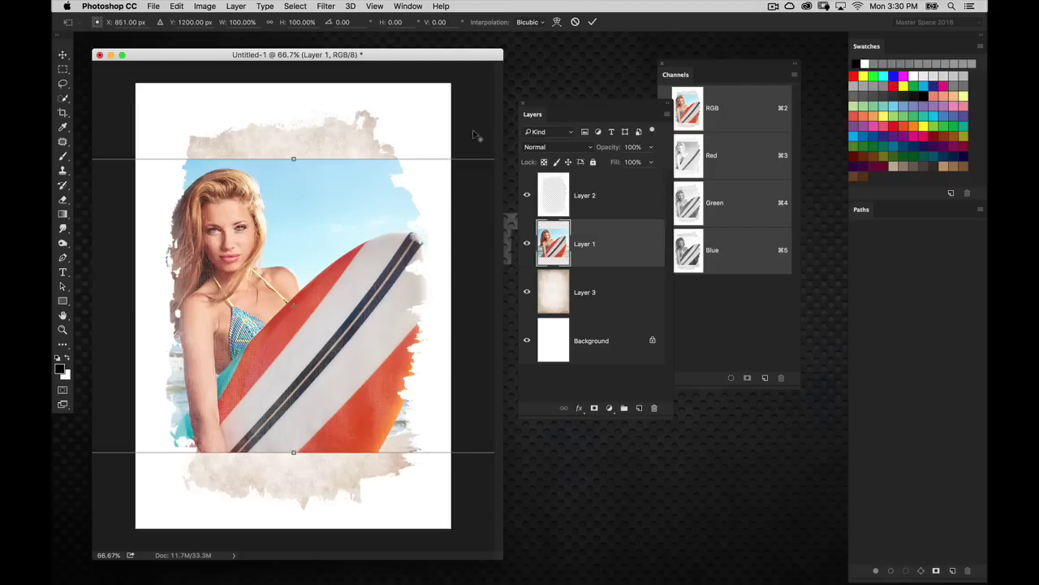
{"action": "key", "text": "super+minus"}
{"action": "key", "text": "super+minus"}
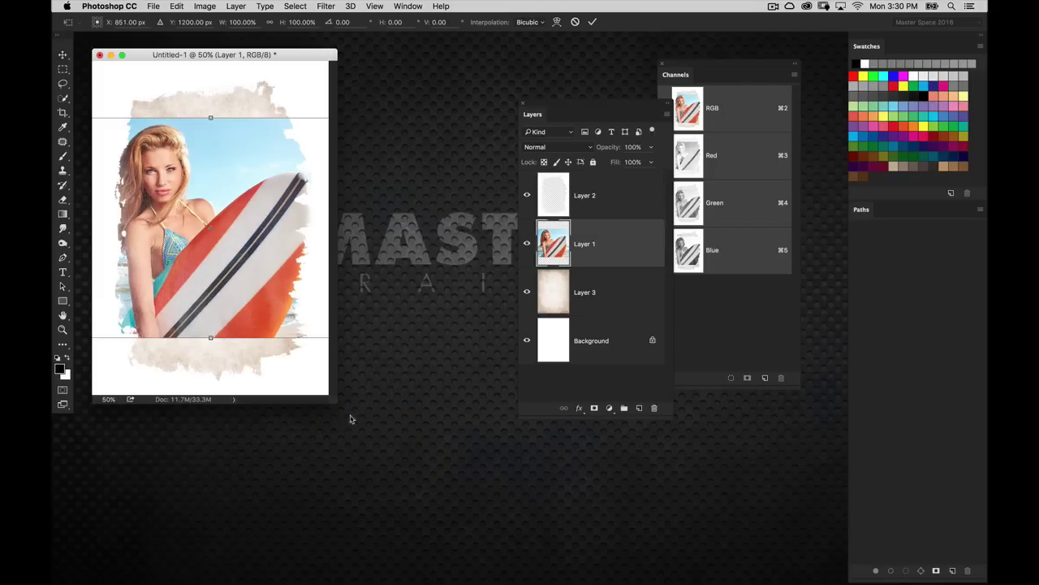
{"action": "key", "text": "super+plus"}
{"action": "left_click_drag", "start_coordinate": [543, 103], "coordinate": [736, 152]}
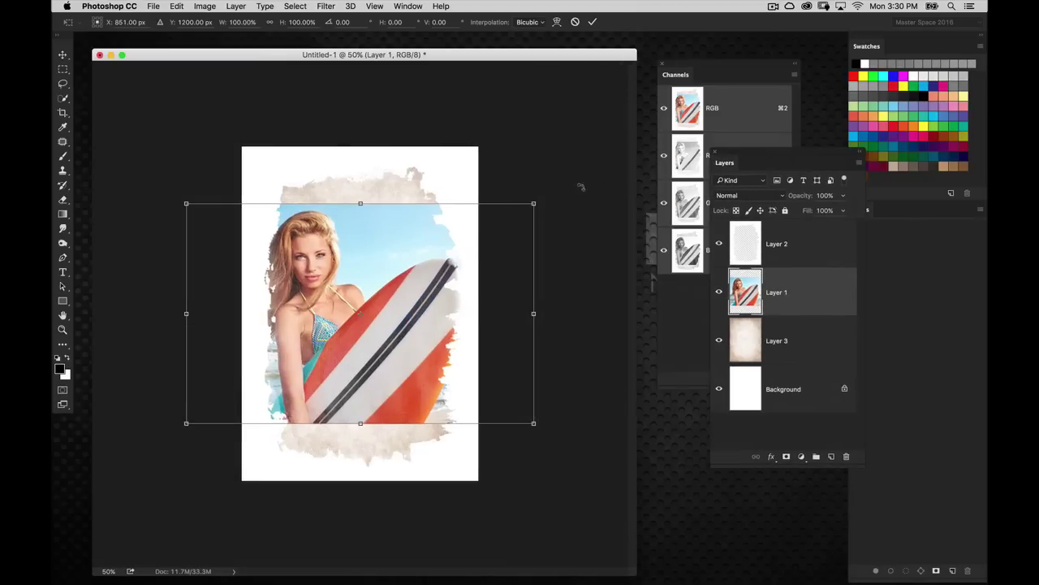
{"action": "left_click_drag", "start_coordinate": [541, 198], "coordinate": [588, 145]}
{"action": "left_click_drag", "start_coordinate": [441, 235], "coordinate": [480, 227]}
{"action": "mouse_move", "coordinate": [529, 122]}
{"action": "left_mouse_down"}
{"action": "mouse_move", "coordinate": [523, 108]}
{"action": "mouse_move", "coordinate": [532, 114]}
{"action": "left_mouse_up"}
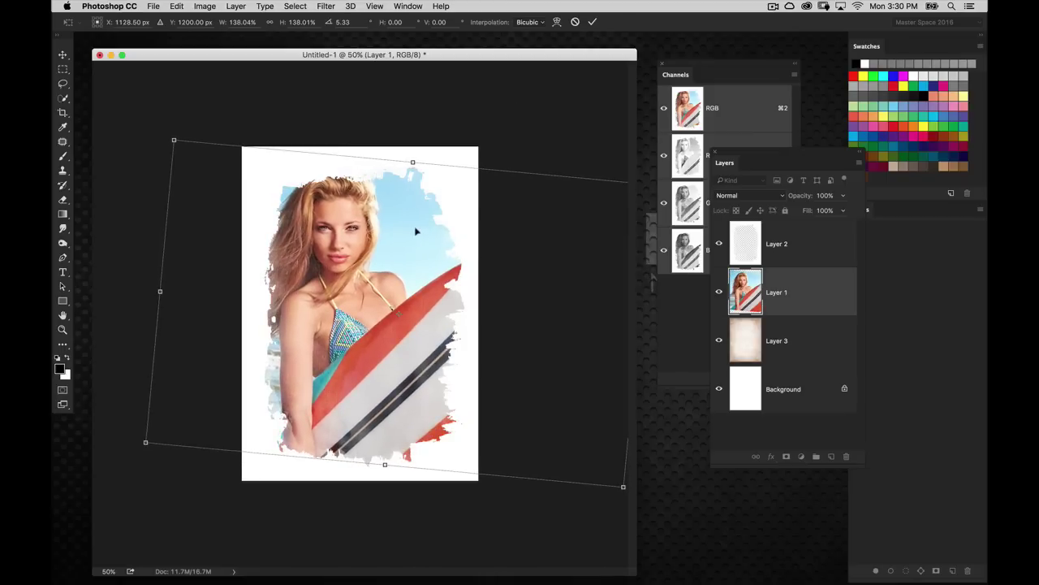
{"action": "left_click_drag", "start_coordinate": [417, 230], "coordinate": [400, 239]}
{"action": "key", "text": "Return"}
Nudge the transformed photo into place within the brushed frame at 66.7% zoom
{"action": "key", "text": "super+minus"}
{"action": "key", "text": "super+equal"}
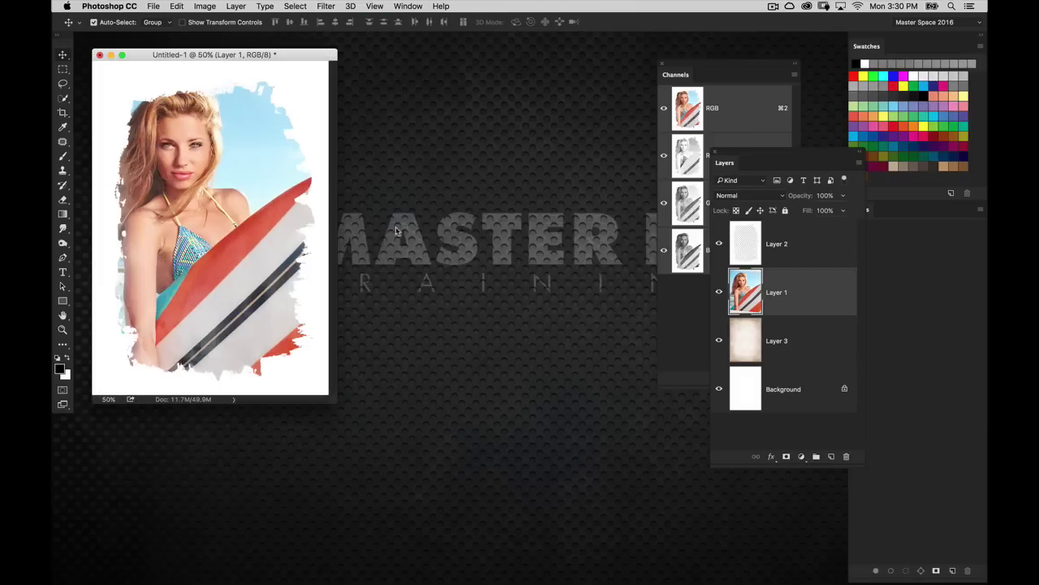
{"action": "key", "text": "super+equal"}
{"action": "left_click_drag", "start_coordinate": [358, 55], "coordinate": [380, 54]}
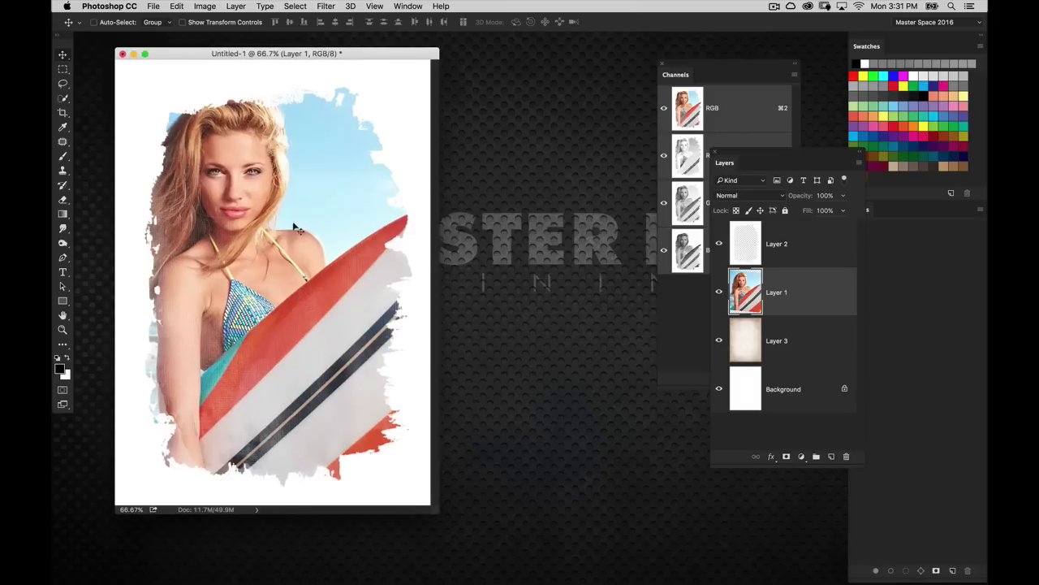
{"action": "left_click_drag", "start_coordinate": [297, 295], "coordinate": [298, 284]}
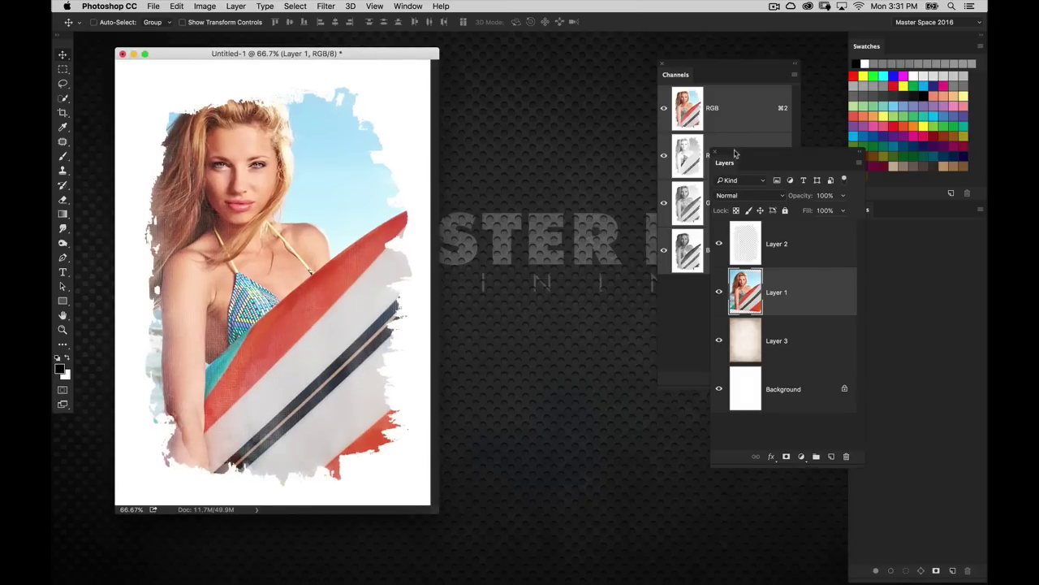
{"action": "left_click_drag", "start_coordinate": [735, 153], "coordinate": [492, 114]}
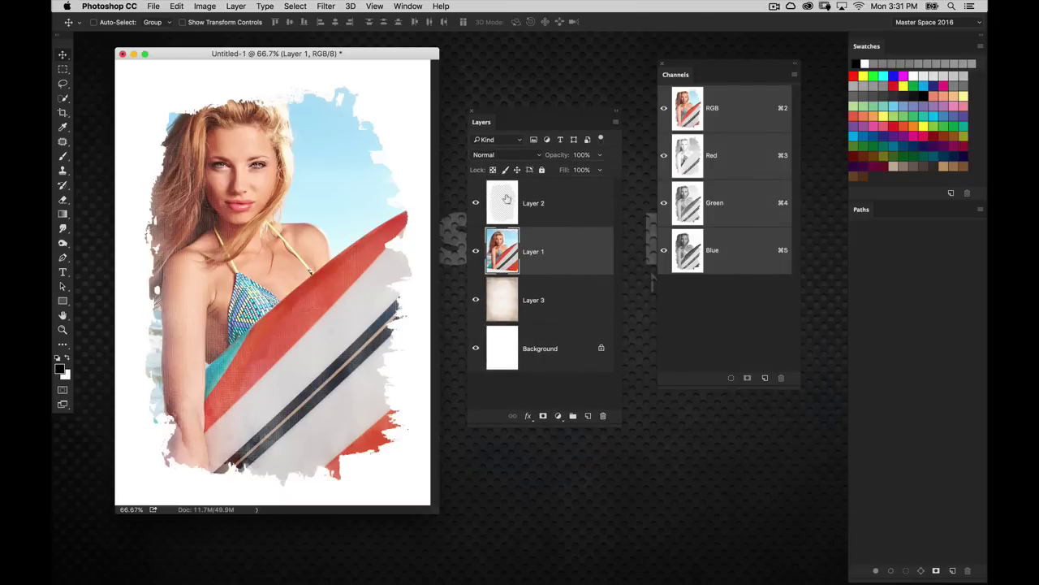
Hide the Layer 2 brushed frame and zoom to 100% on the surfer's face
{"action": "left_click", "coordinate": [476, 203]}
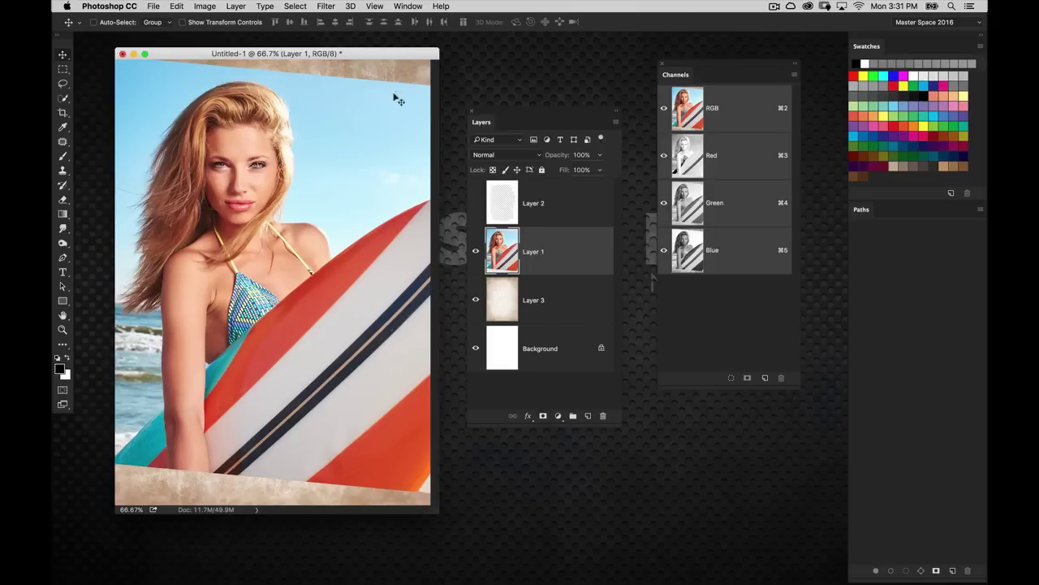
{"action": "key", "text": "super+1"}
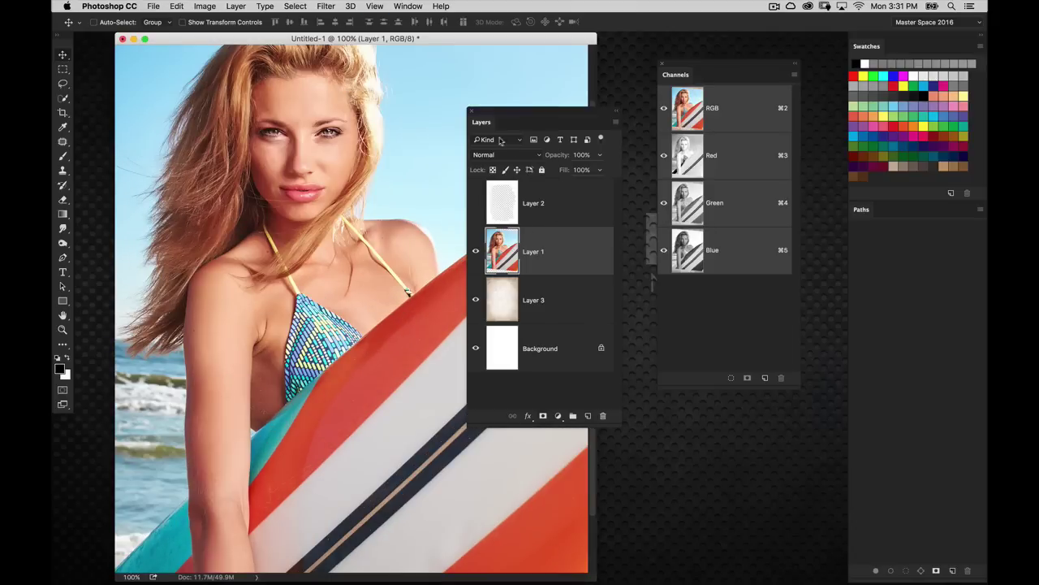
{"action": "left_click_drag", "start_coordinate": [491, 112], "coordinate": [621, 121]}
{"action": "left_click_drag", "start_coordinate": [467, 35], "coordinate": [443, 35]}
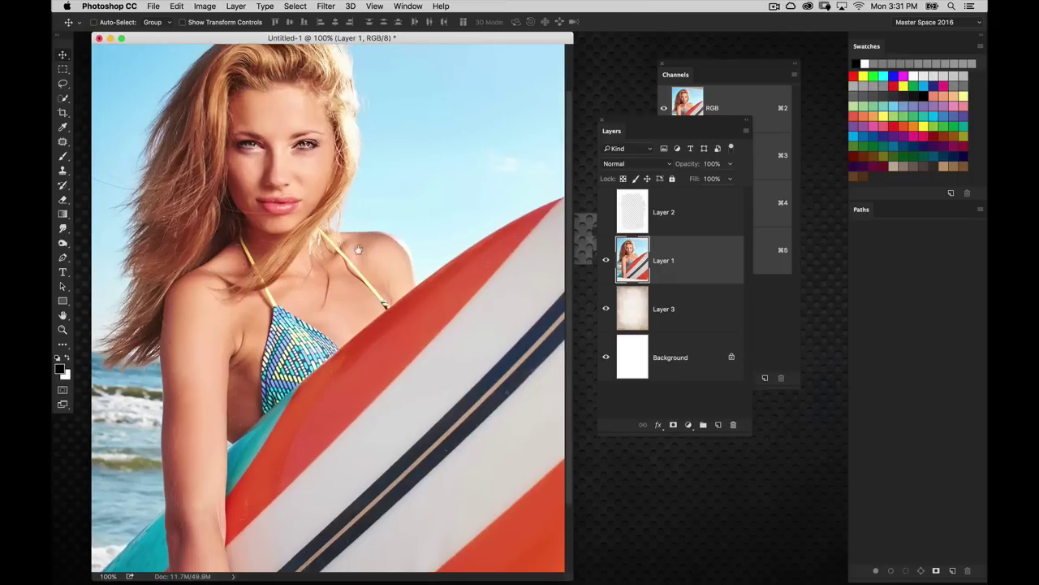
{"action": "scroll", "coordinate": [388, 241], "scroll_direction": "up", "scroll_amount": 3}
{"action": "left_click_drag", "start_coordinate": [623, 121], "coordinate": [628, 119]}
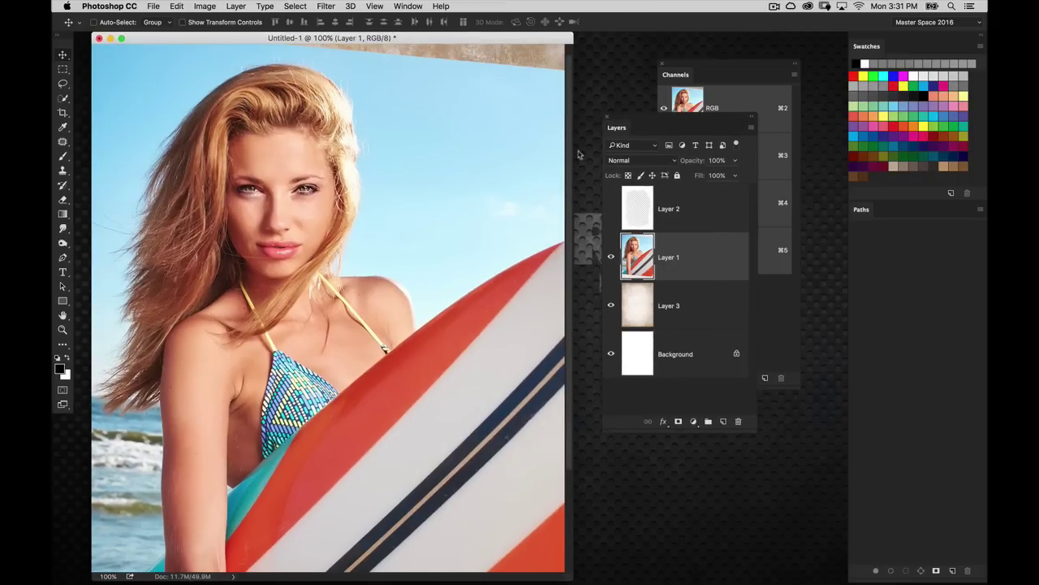
Apply a Speckle Grain texture filter at Intensity 10, Contrast 5 to the surfer photo
{"action": "left_click", "coordinate": [350, 6]}
{"action": "mouse_move", "coordinate": [327, 7]}
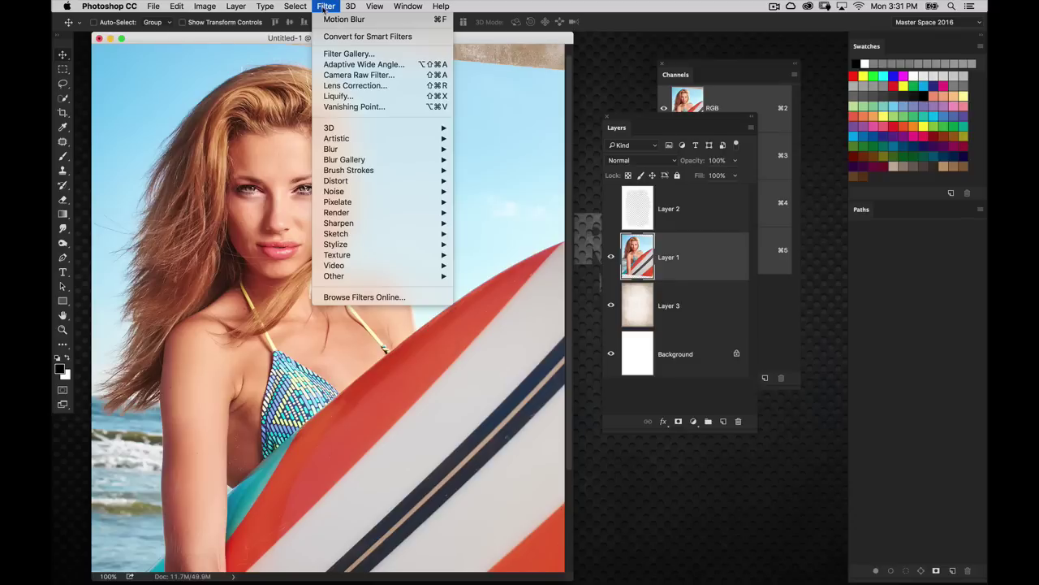
{"action": "mouse_move", "coordinate": [361, 258]}
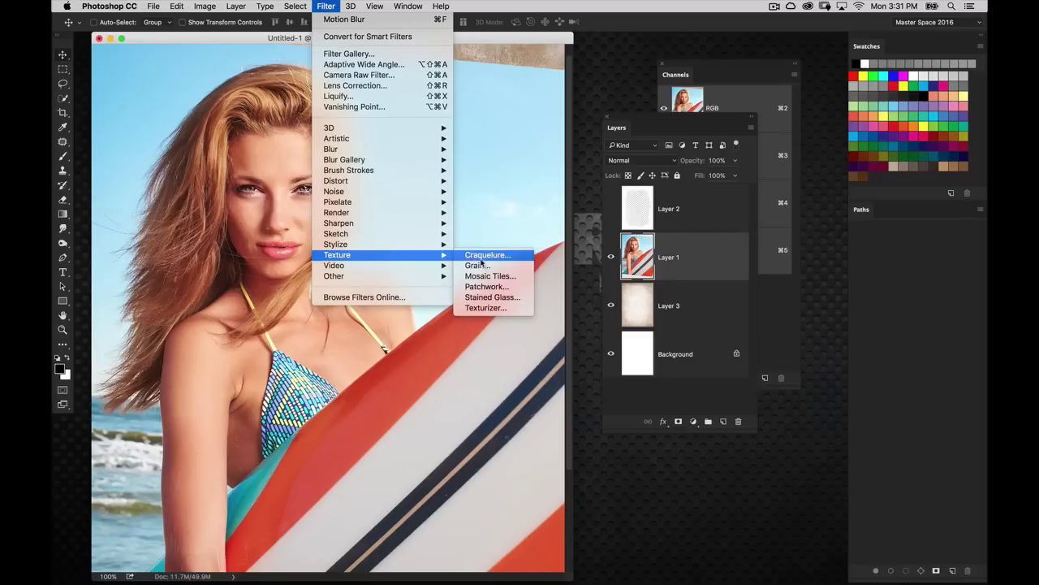
{"action": "left_click", "coordinate": [503, 272]}
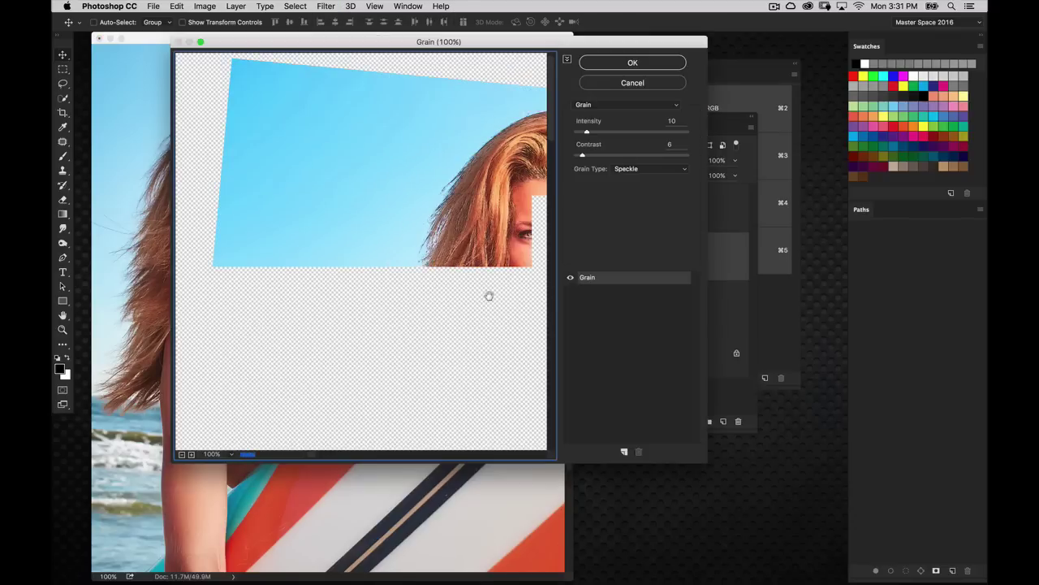
{"action": "left_click_drag", "start_coordinate": [487, 297], "coordinate": [322, 199]}
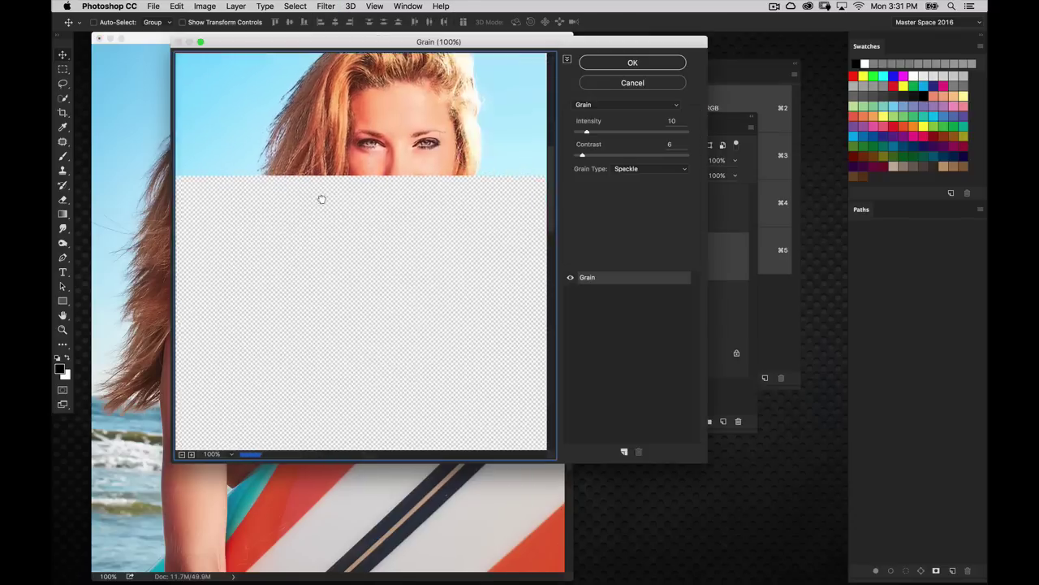
{"action": "left_click", "coordinate": [626, 168]}
{"action": "left_click", "coordinate": [647, 167]}
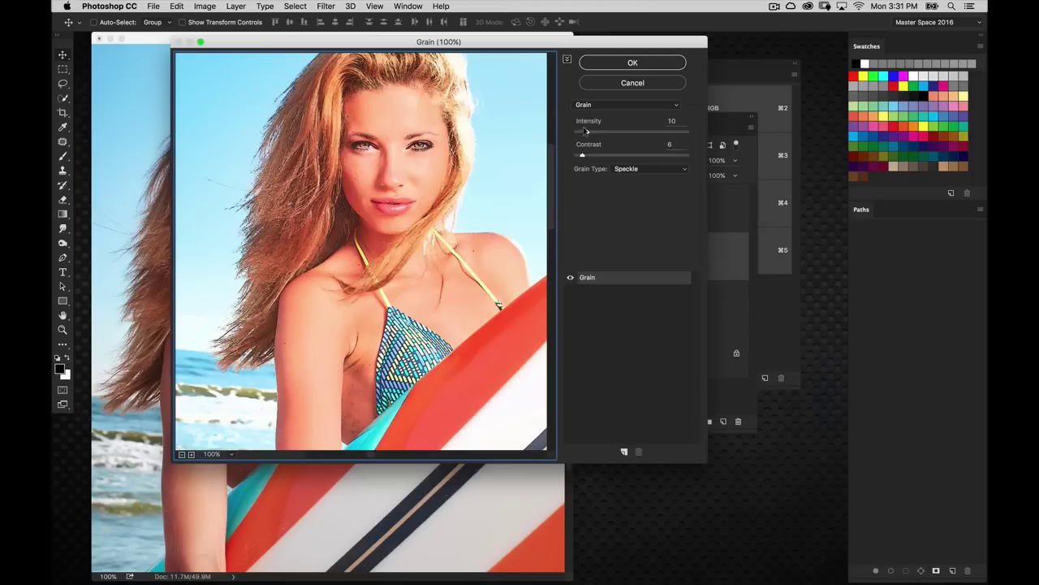
{"action": "left_click_drag", "start_coordinate": [585, 131], "coordinate": [574, 156]}
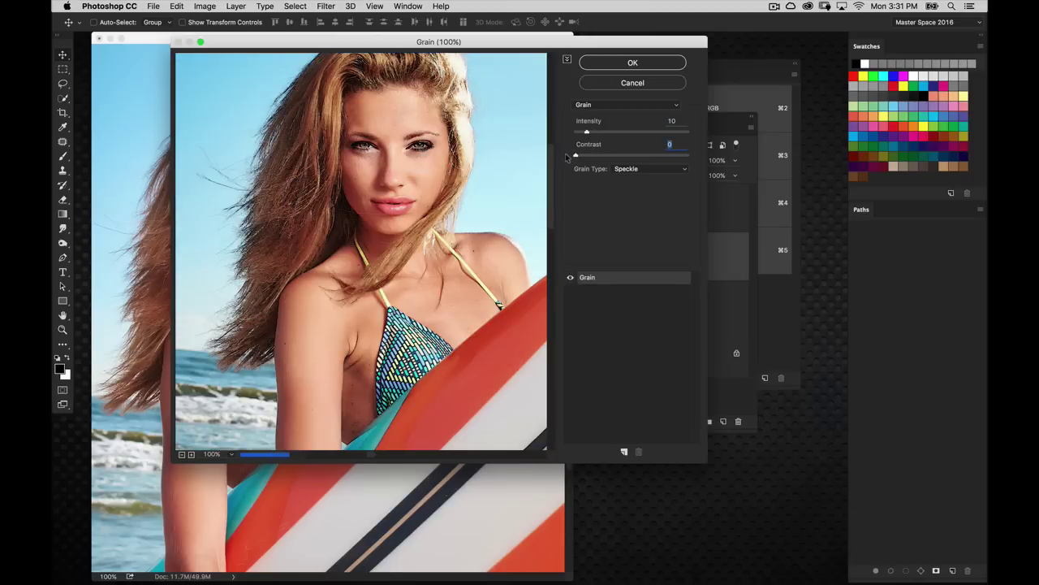
{"action": "left_click_drag", "start_coordinate": [571, 157], "coordinate": [580, 155]}
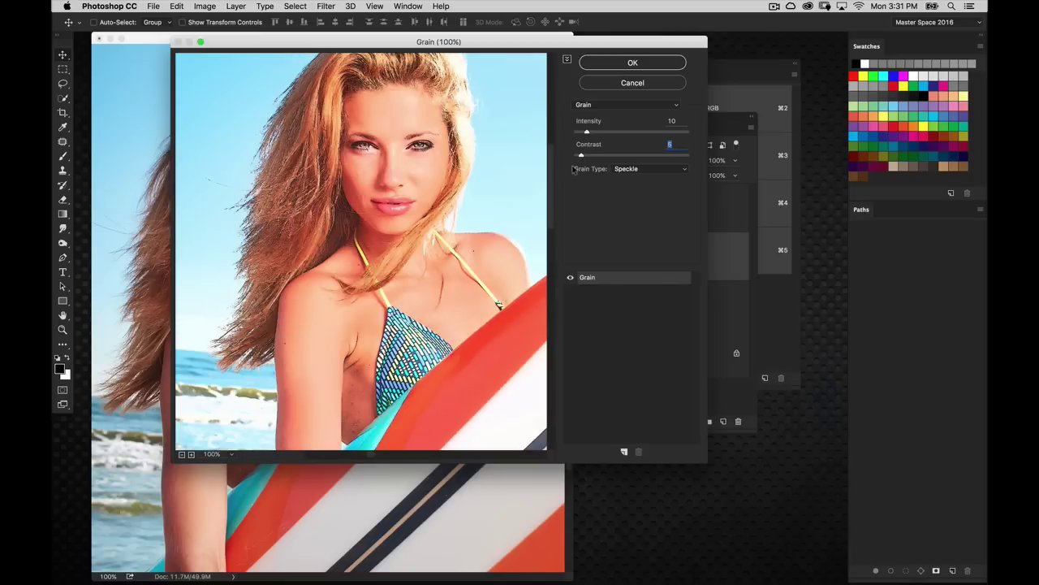
{"action": "left_click", "coordinate": [615, 62]}
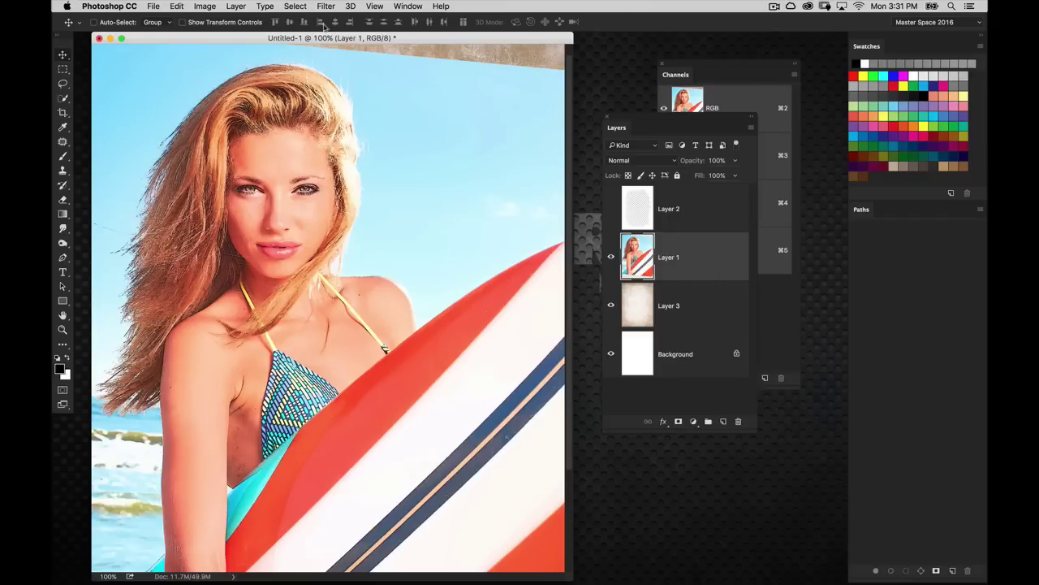
Apply Poster Edges at Edge Thickness 1, Edge Intensity 1, Posterization 3 to the photo
{"action": "left_click", "coordinate": [328, 7]}
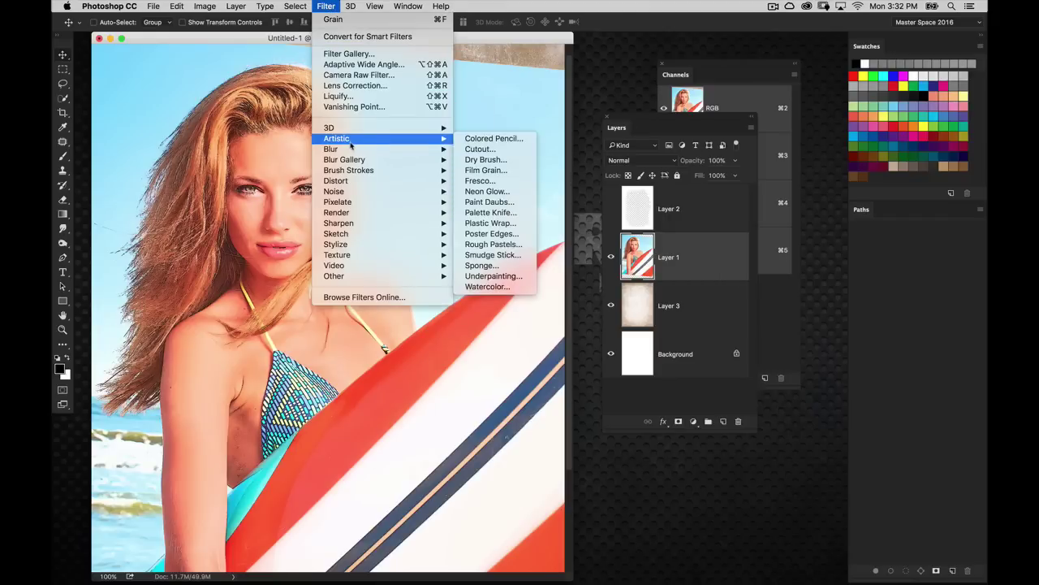
{"action": "mouse_move", "coordinate": [352, 143]}
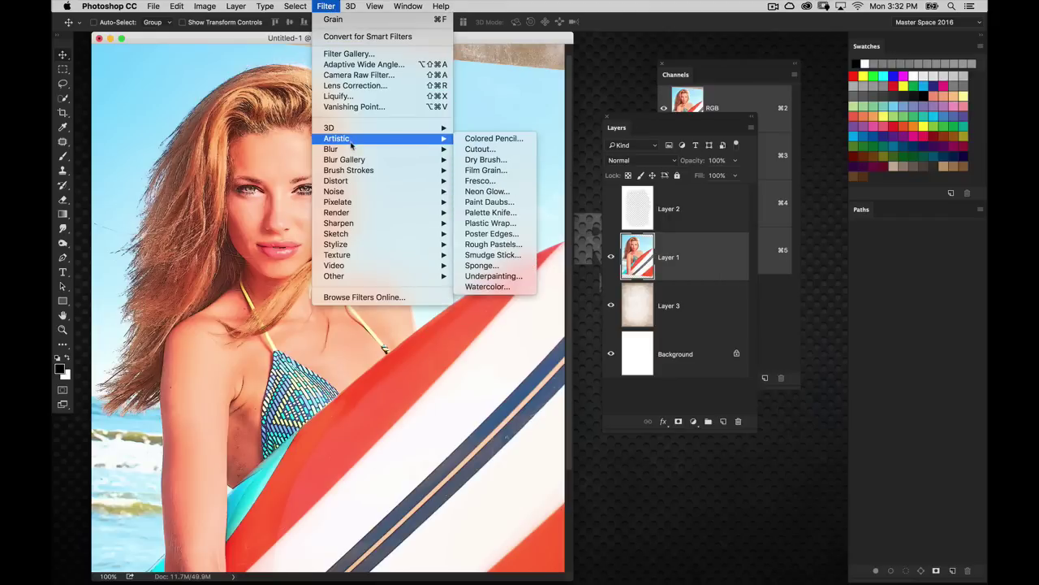
{"action": "left_click", "coordinate": [492, 234]}
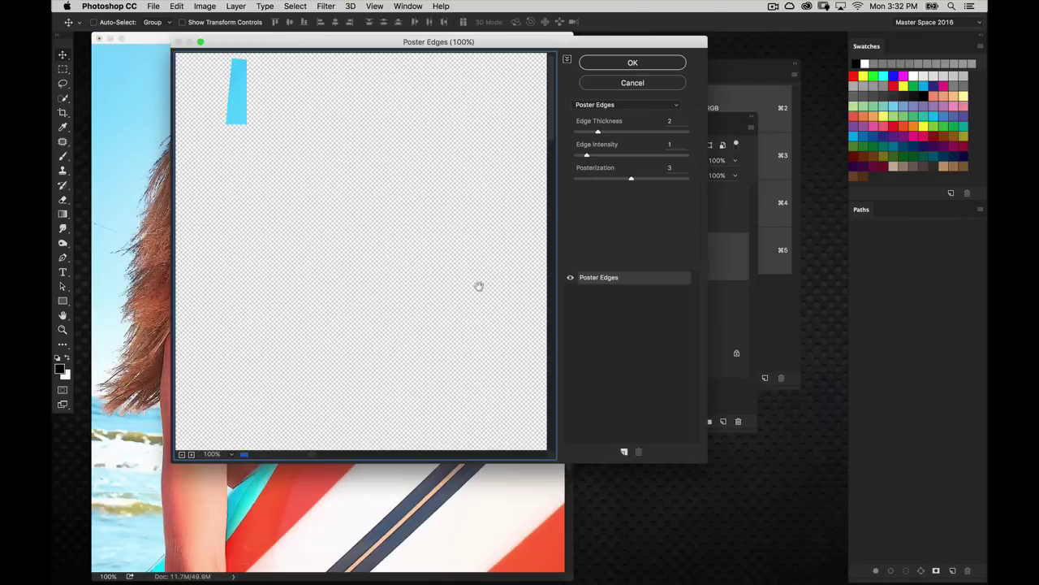
{"action": "left_click_drag", "start_coordinate": [423, 189], "coordinate": [401, 230]}
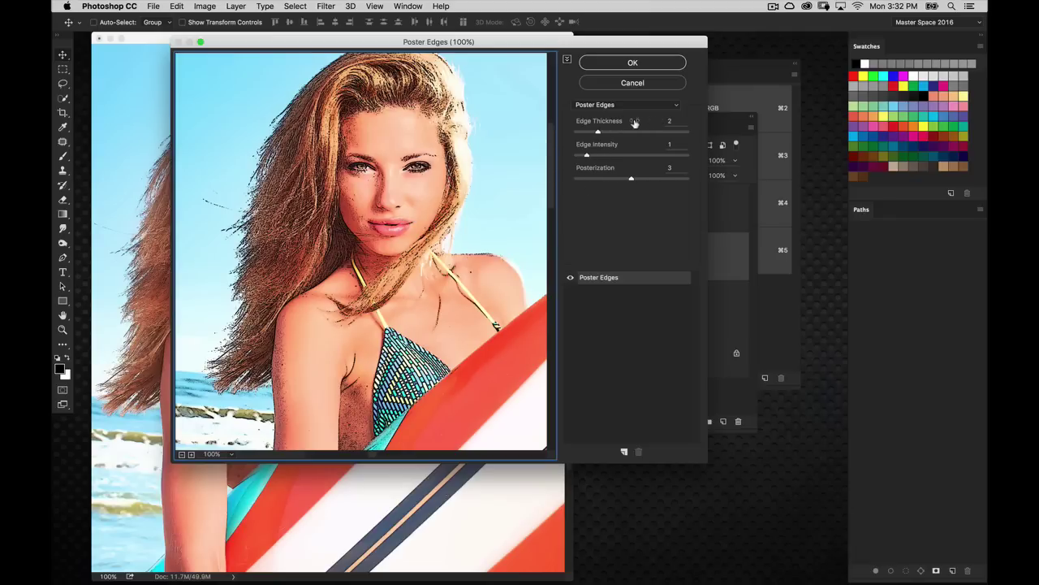
{"action": "left_click_drag", "start_coordinate": [599, 131], "coordinate": [578, 132]}
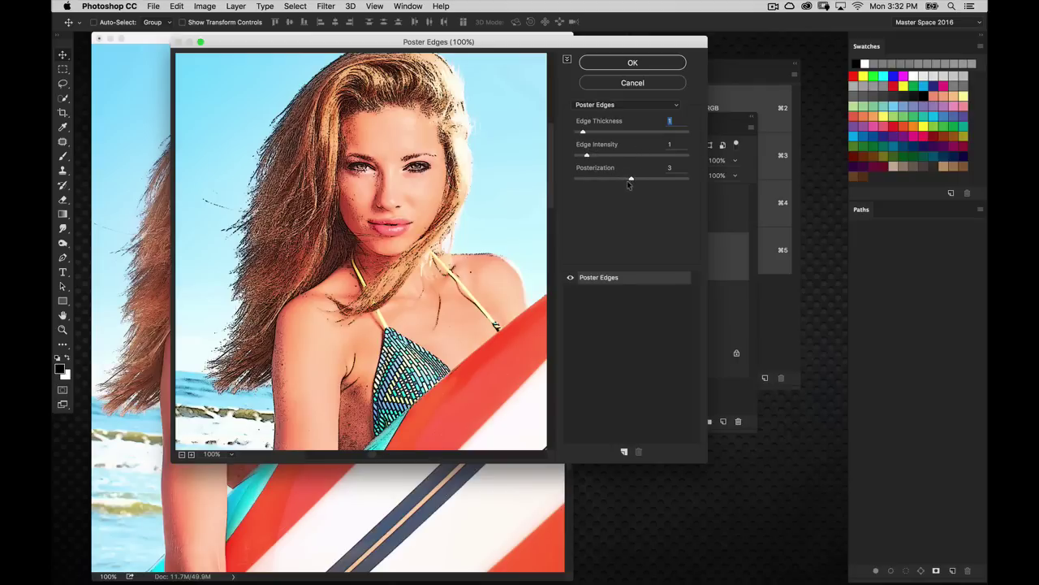
{"action": "left_click", "coordinate": [609, 65]}
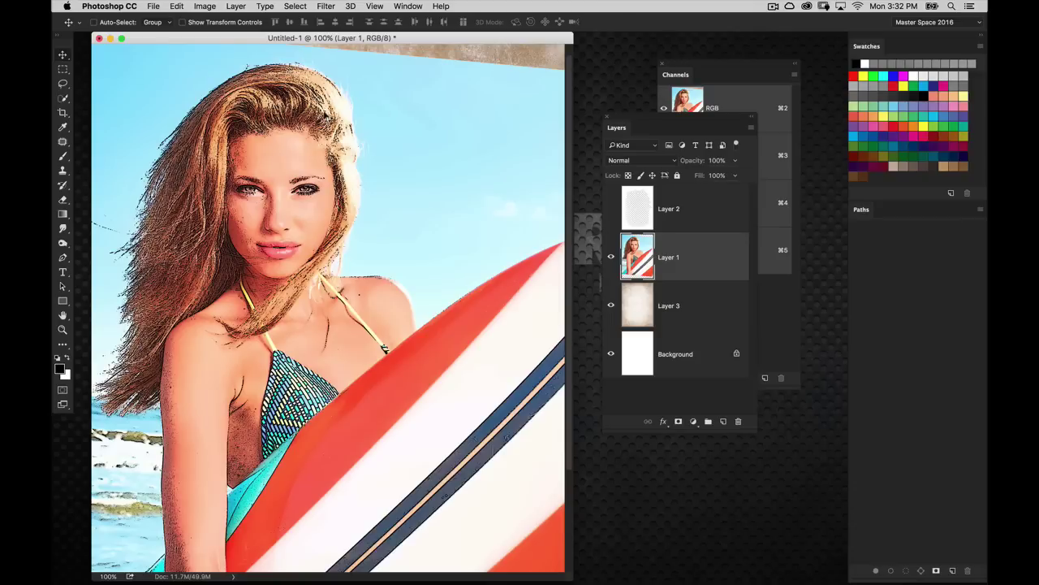
{"action": "left_click", "coordinate": [177, 7]}
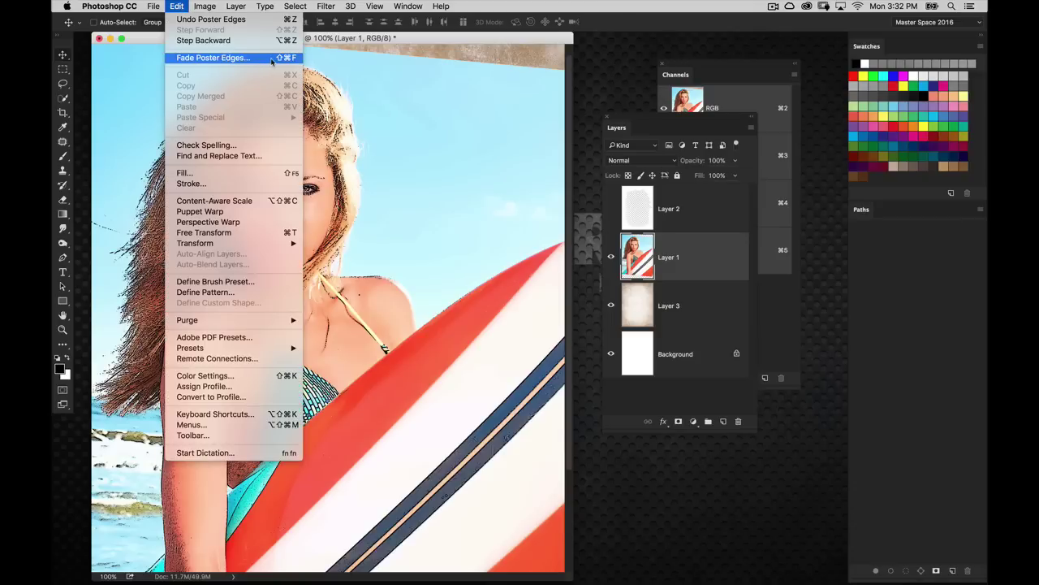
Fade the Poster Edges effect to Soft Light blend mode at 75% opacity
{"action": "left_click", "coordinate": [213, 57]}
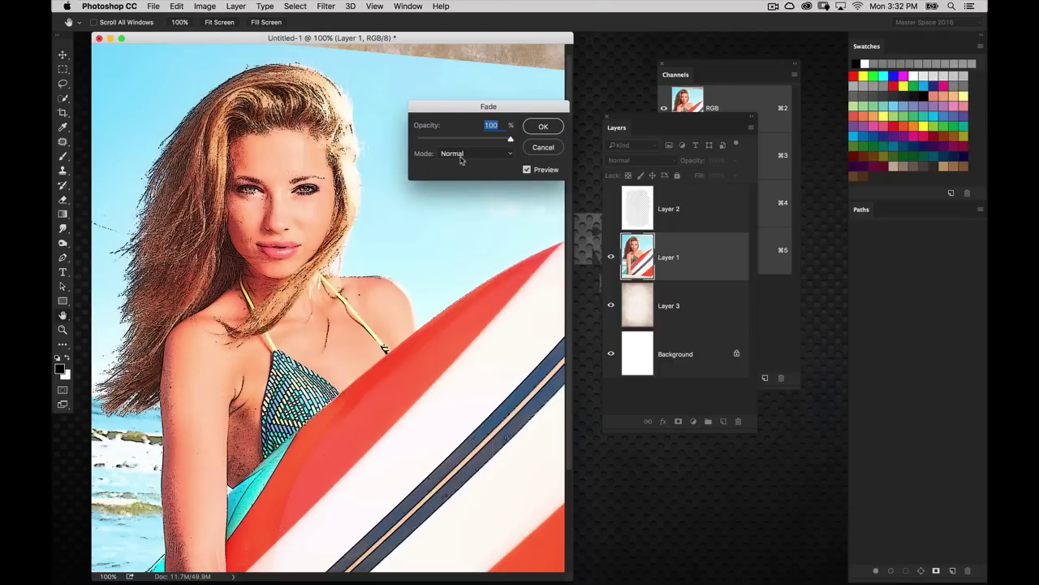
{"action": "left_click", "coordinate": [460, 157]}
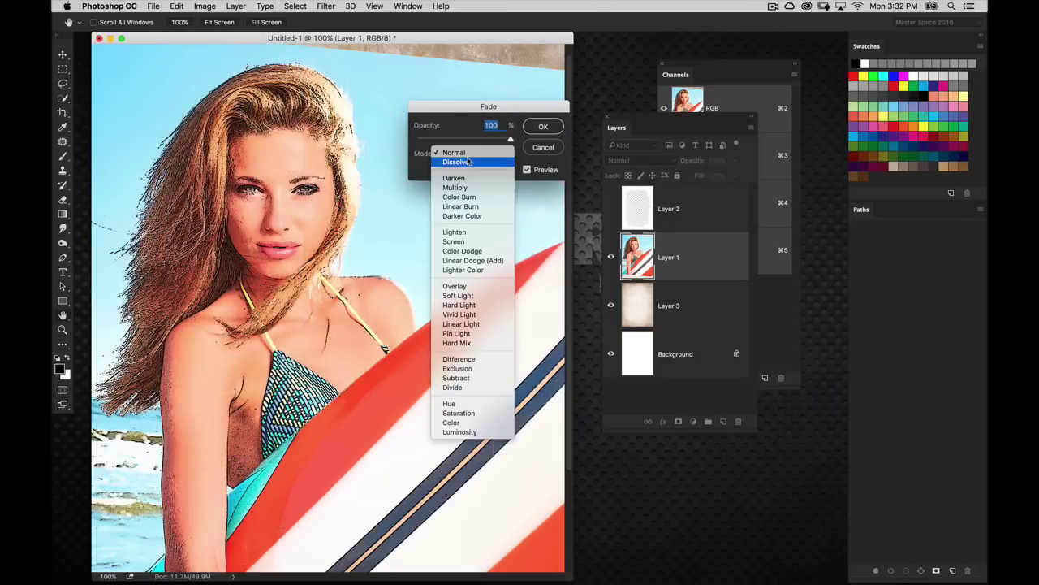
{"action": "left_click", "coordinate": [478, 287]}
{"action": "left_click", "coordinate": [483, 154]}
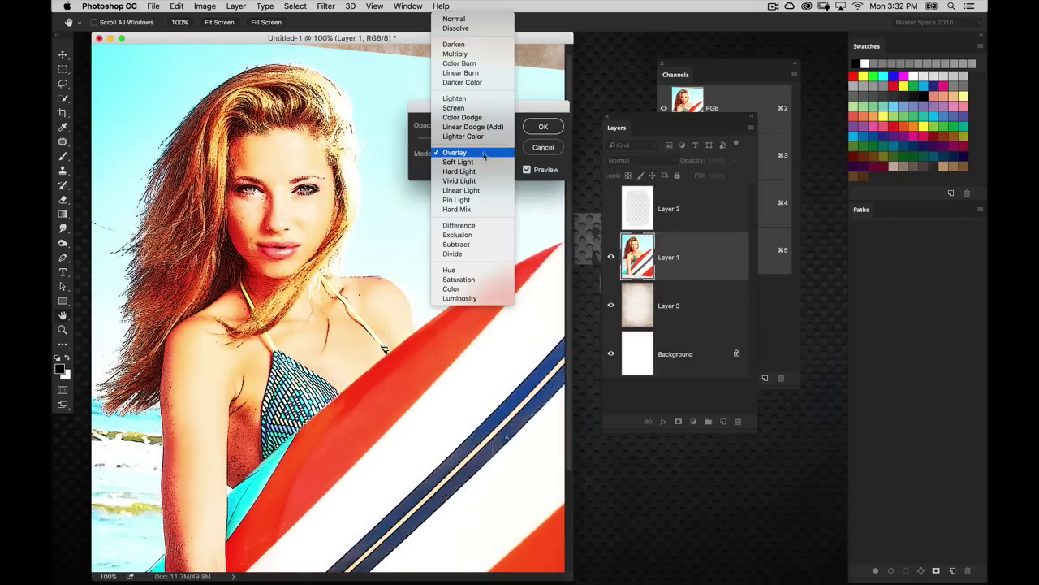
{"action": "left_click", "coordinate": [484, 162]}
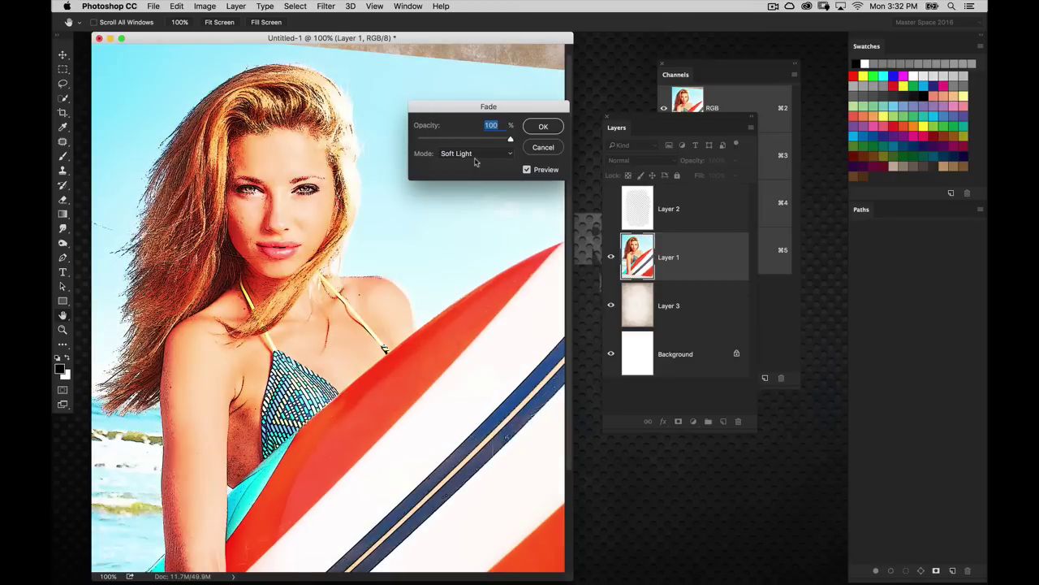
{"action": "left_click", "coordinate": [476, 160]}
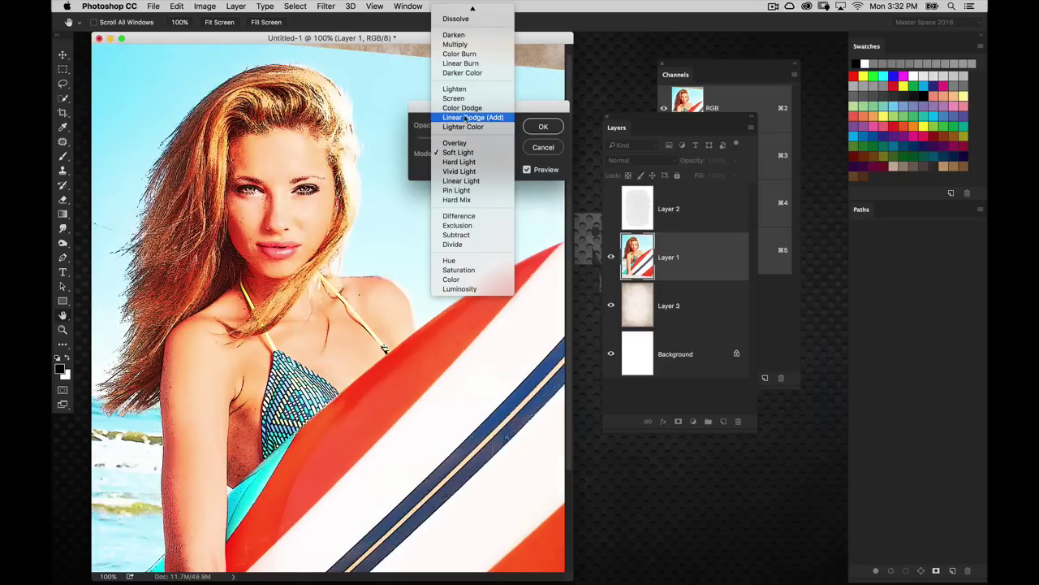
{"action": "scroll", "coordinate": [488, 52], "scroll_direction": "up", "scroll_amount": 1}
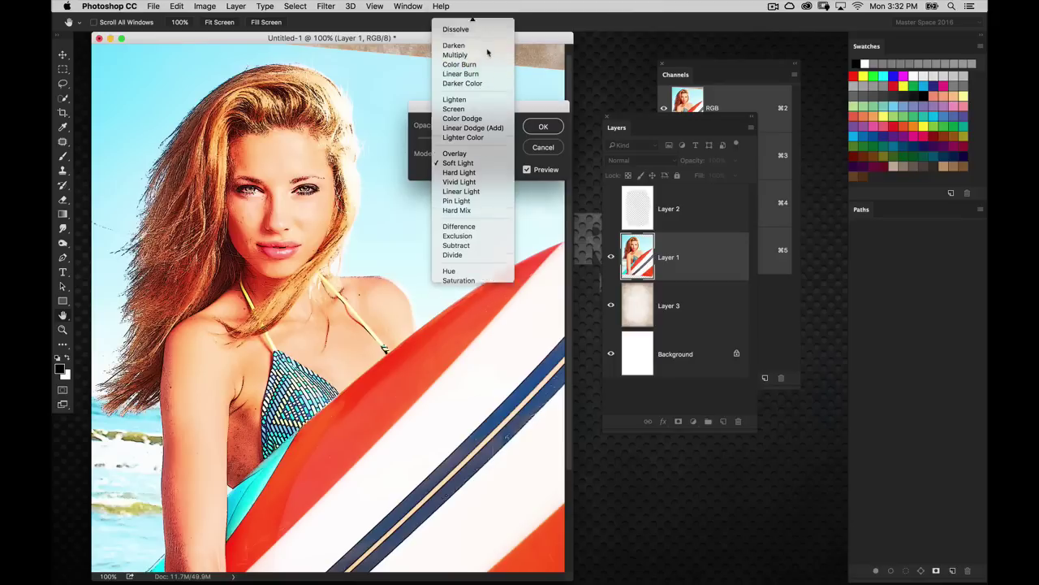
{"action": "left_click", "coordinate": [487, 54]}
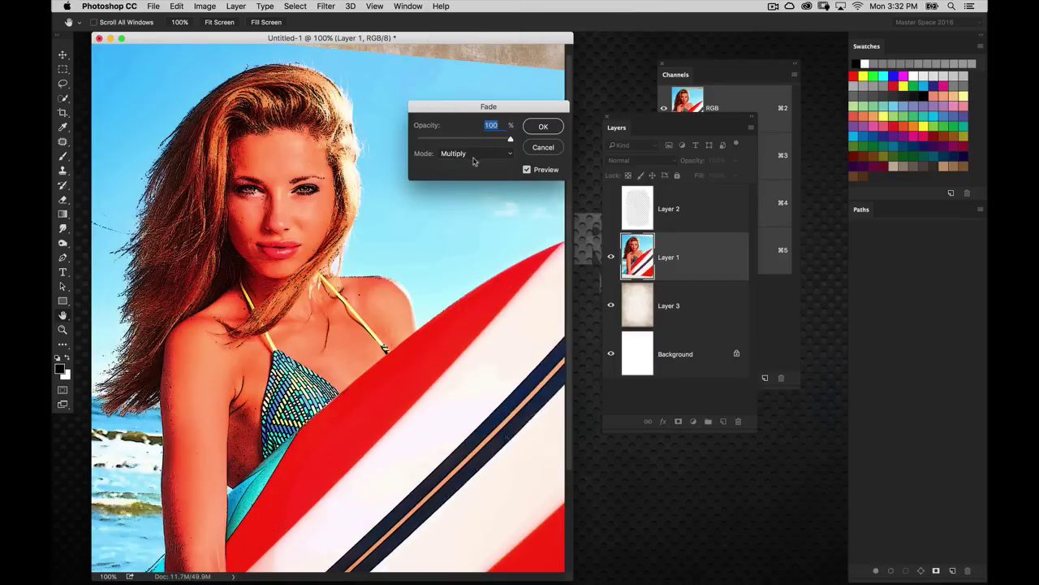
{"action": "left_click", "coordinate": [474, 160]}
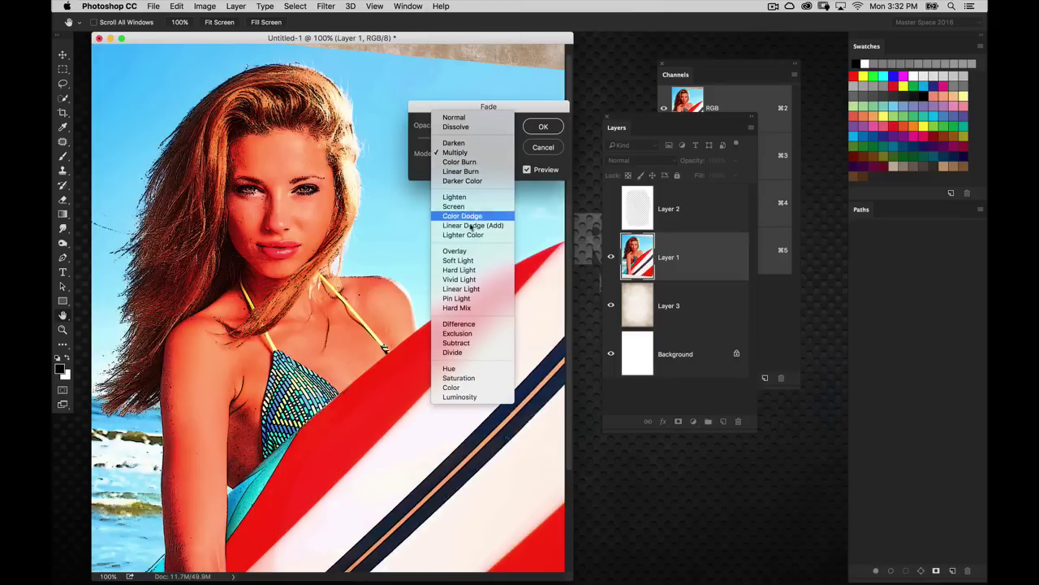
{"action": "left_click", "coordinate": [475, 261]}
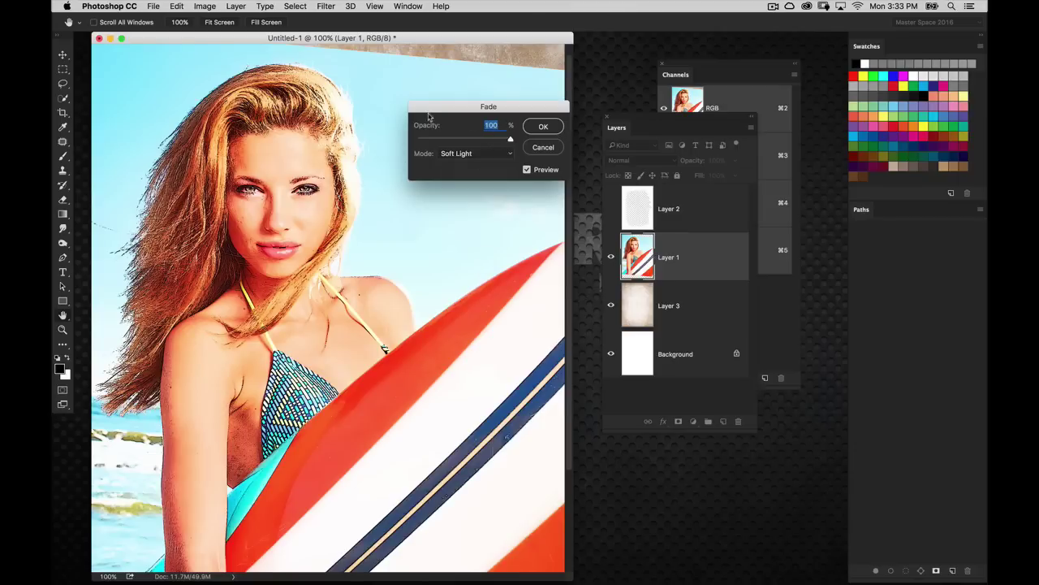
{"action": "type", "text": "75"}
{"action": "left_click", "coordinate": [543, 127]}
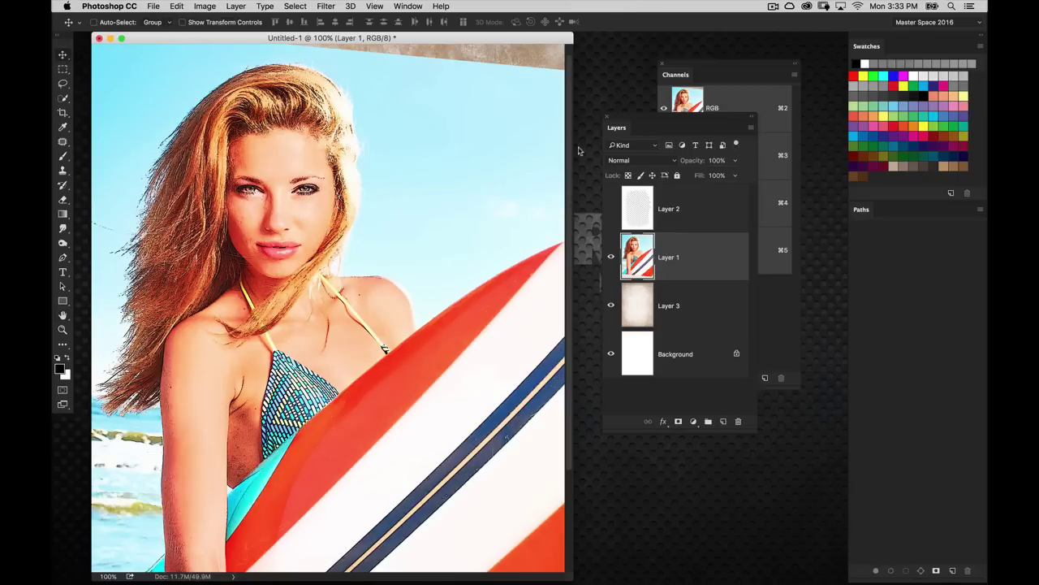
Duplicate Layer 1 and set the copy's blend mode to Multiply
{"action": "key", "text": "super+minus"}
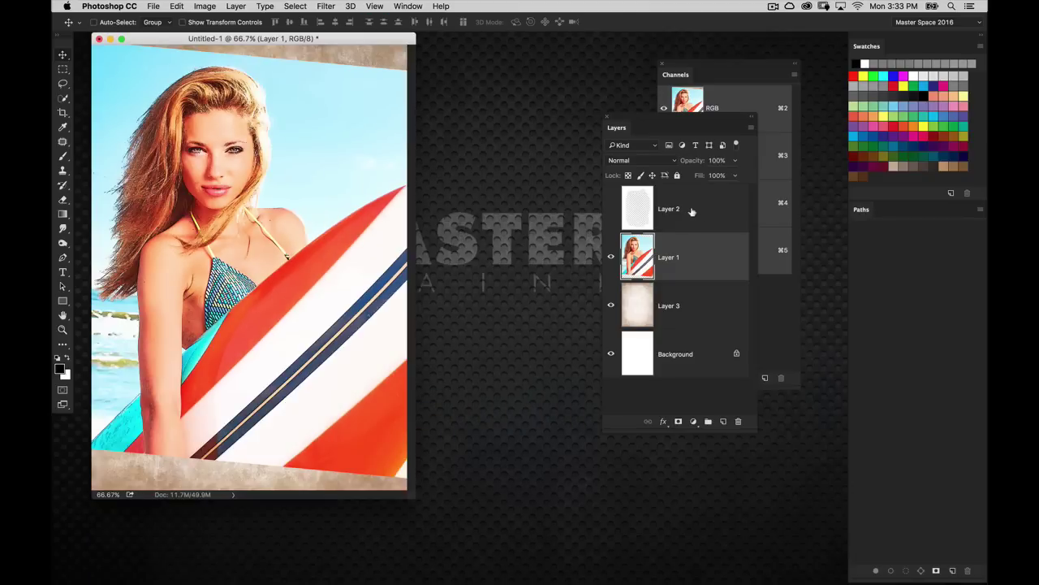
{"action": "key", "text": "super+equal"}
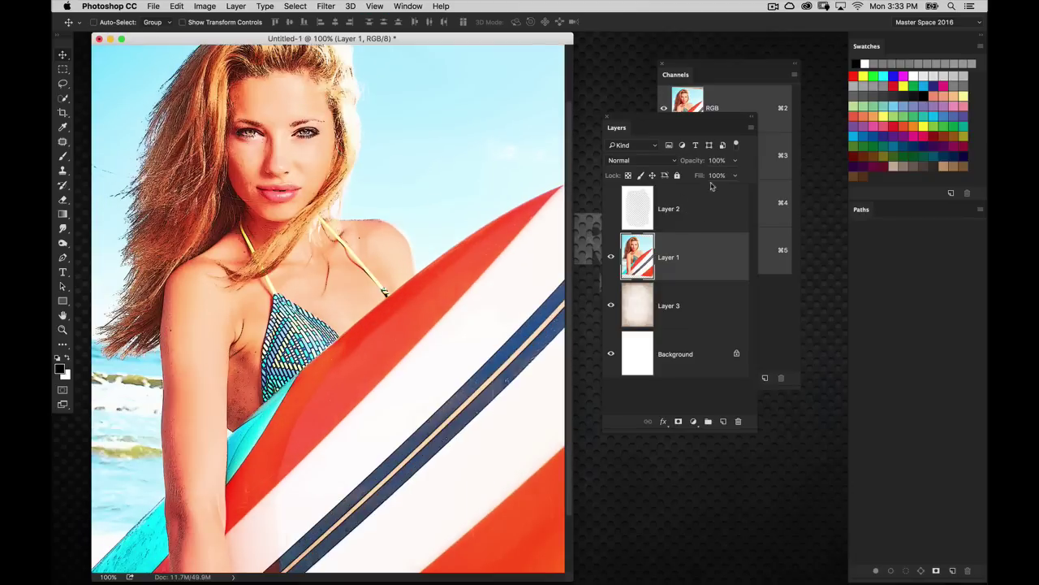
{"action": "key", "text": "super+j"}
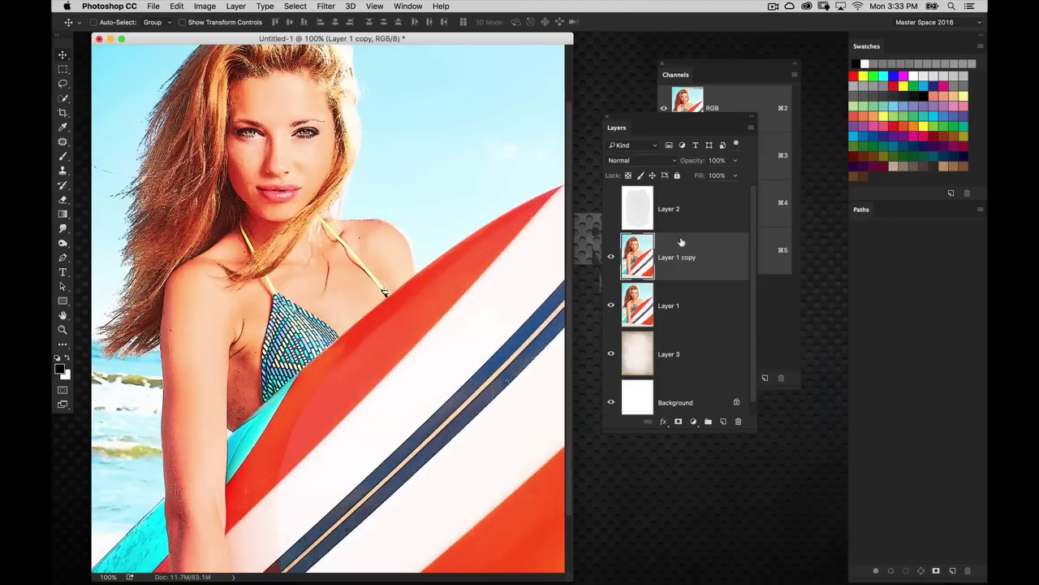
{"action": "left_click", "coordinate": [637, 160]}
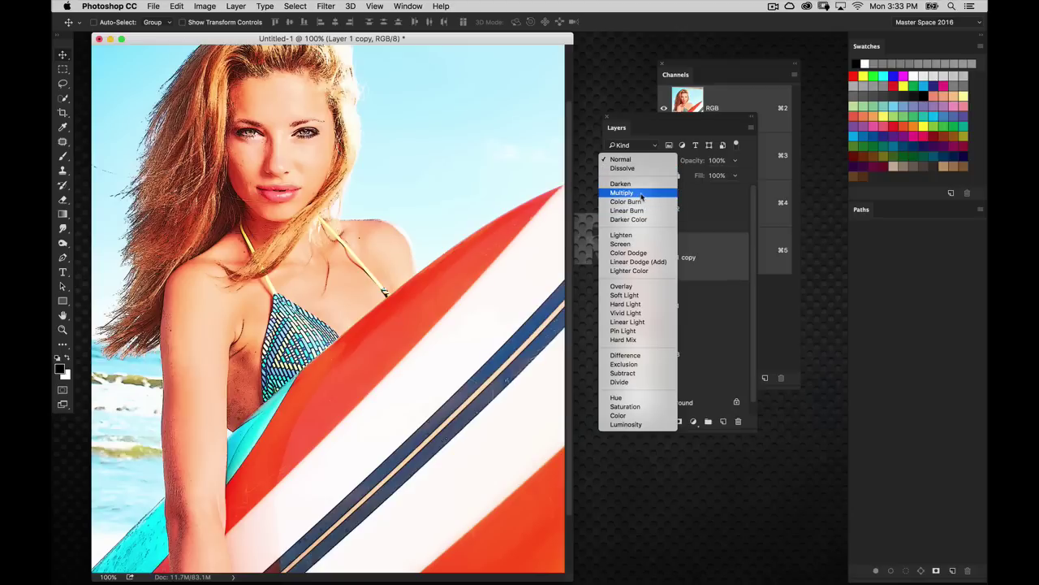
{"action": "left_click", "coordinate": [642, 195]}
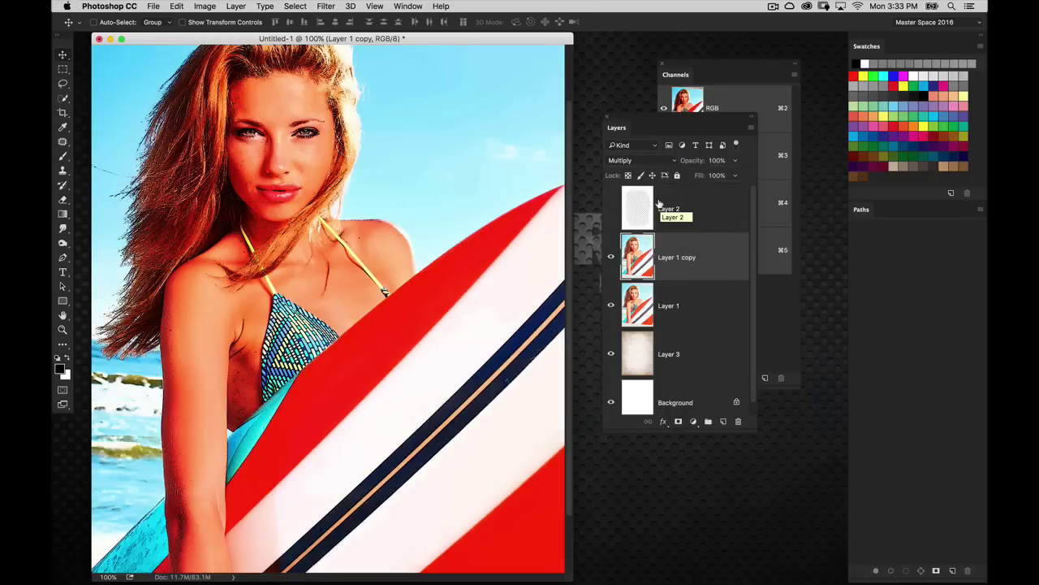
Lower the Layer 1 copy's saturation to -36 and set its opacity to 75%
{"action": "key", "text": "super+u"}
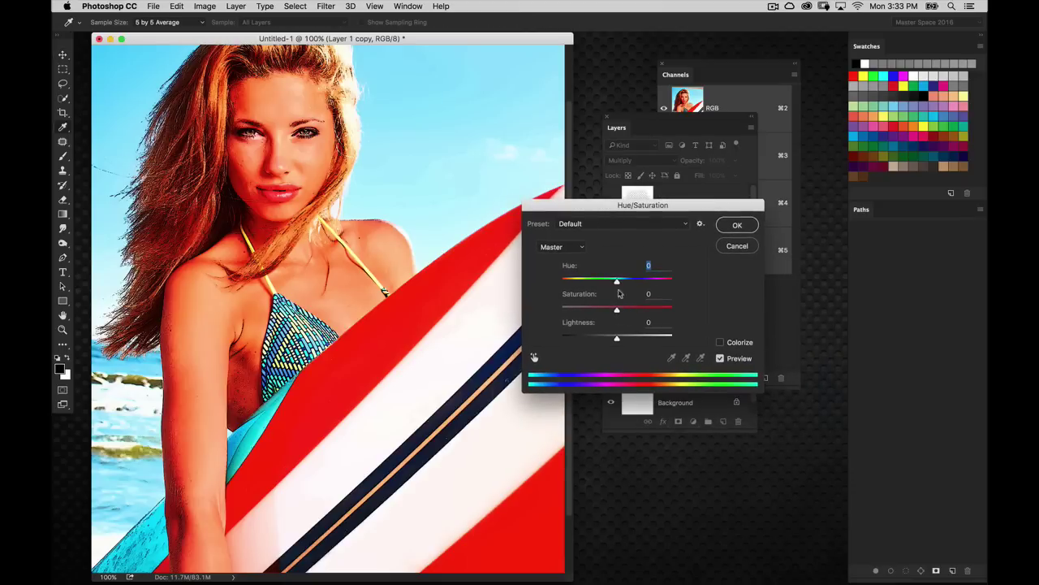
{"action": "left_click_drag", "start_coordinate": [617, 319], "coordinate": [602, 316]}
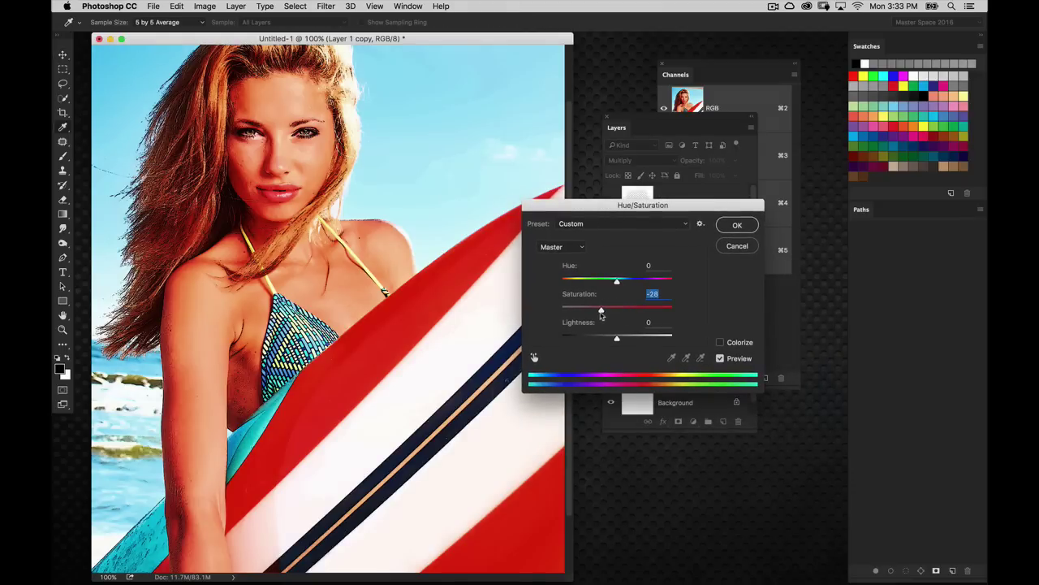
{"action": "type", "text": "-3"}
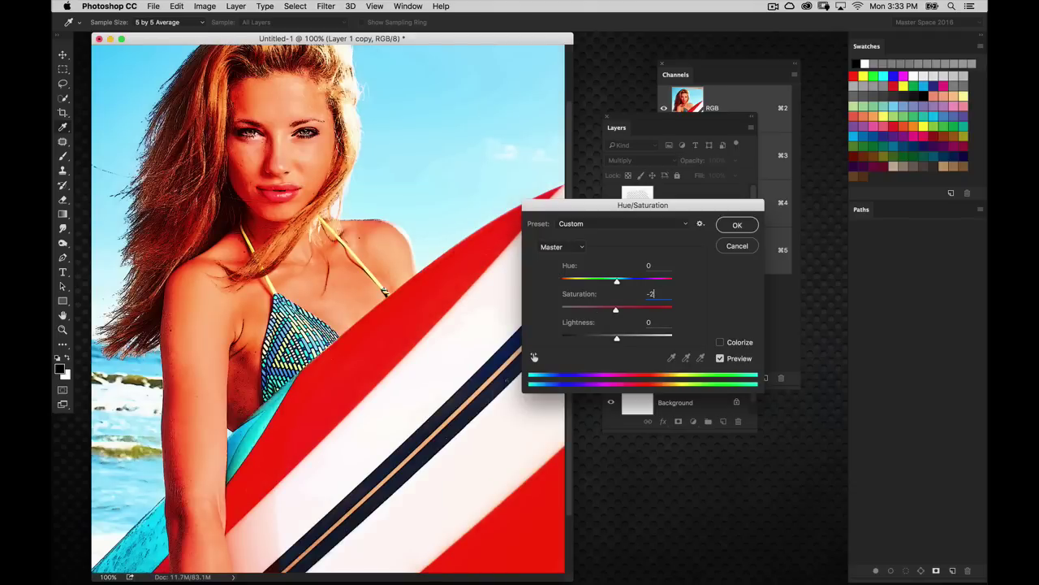
{"action": "type", "text": "6"}
{"action": "key", "text": "Return"}
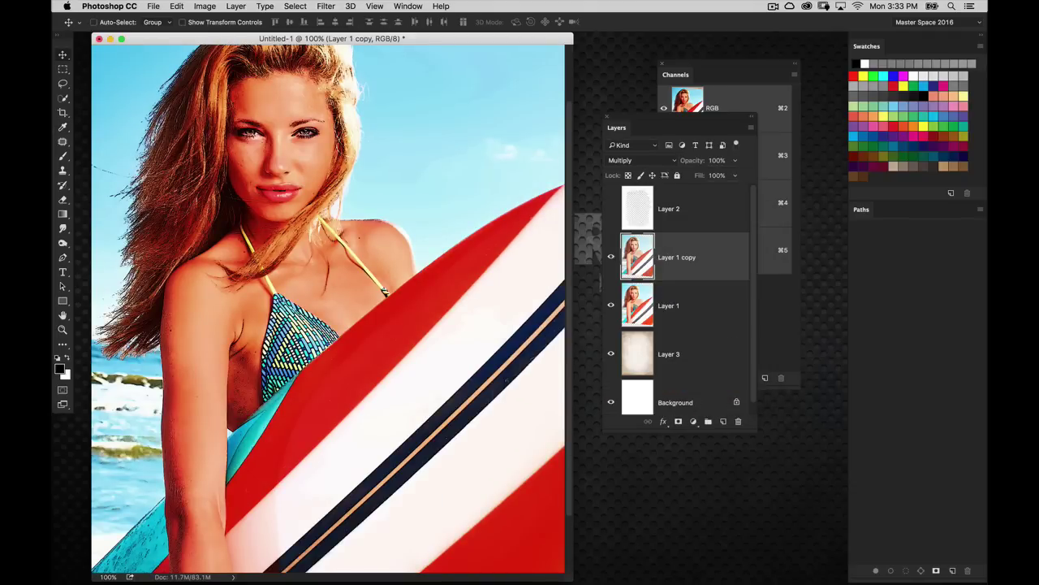
{"action": "key", "text": "super+minus"}
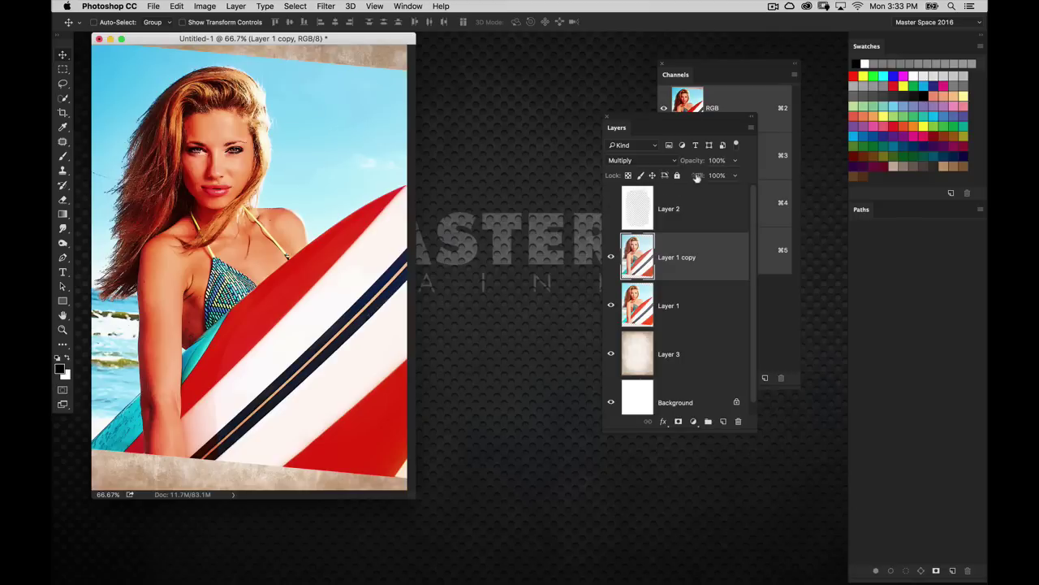
{"action": "left_click", "coordinate": [718, 162]}
{"action": "type", "text": "75"}
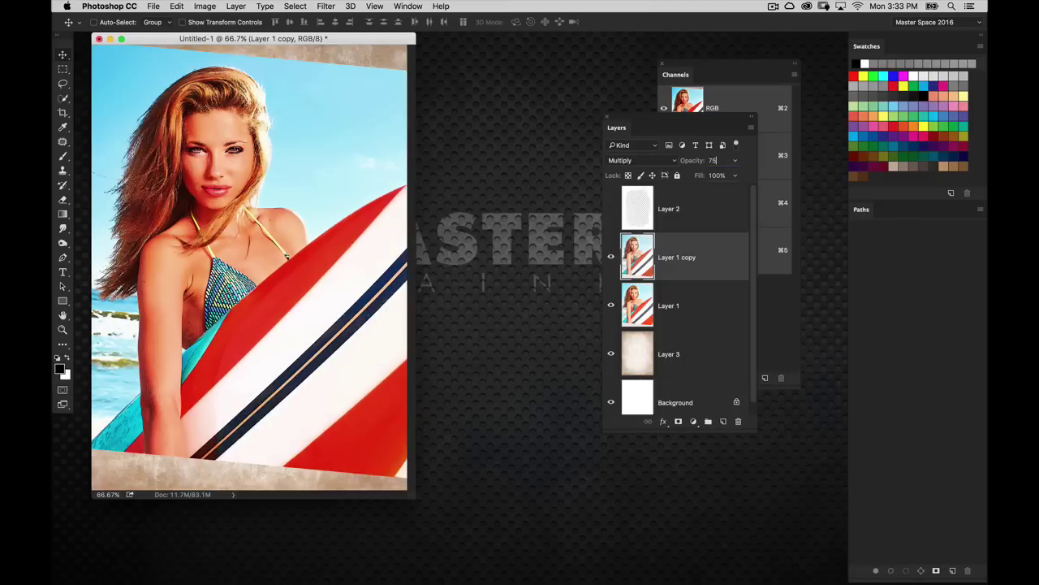
{"action": "key", "text": "super+plus"}
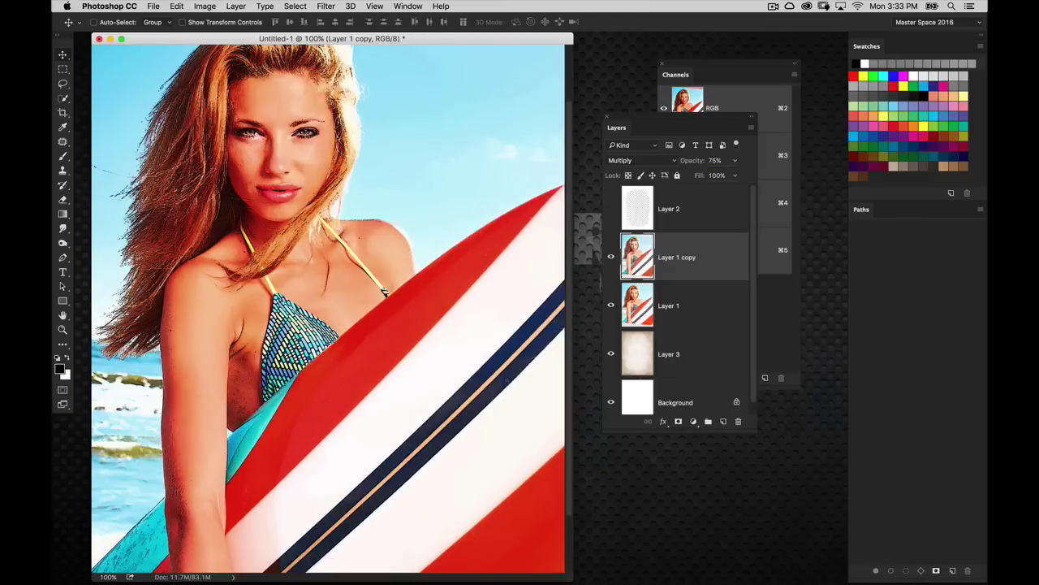
Show the Layer 2 brushed frame and toggle it on and off at 200% zoom to compare
{"action": "left_click", "coordinate": [611, 208]}
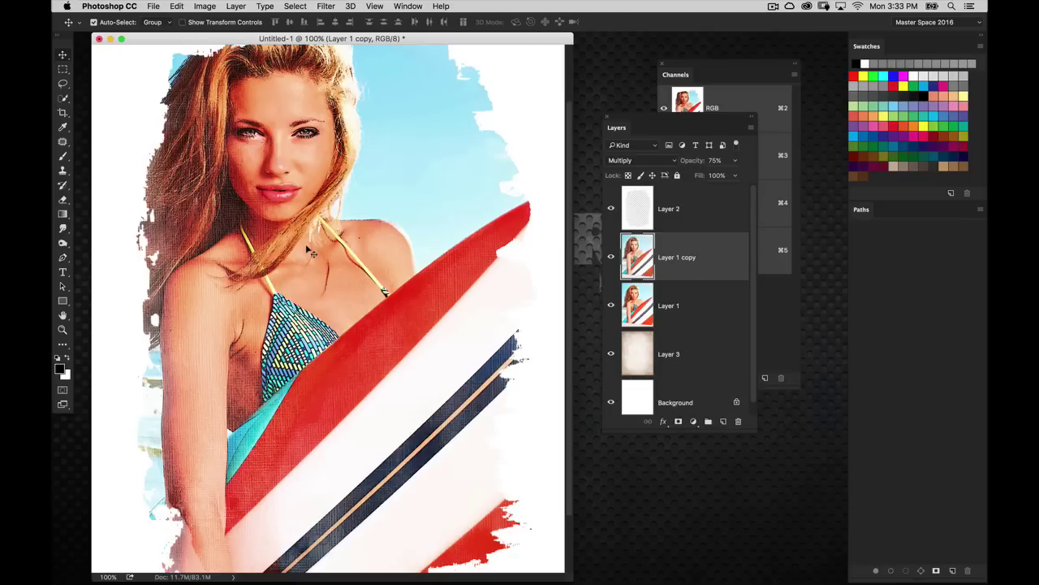
{"action": "key", "text": "super+plus"}
{"action": "scroll", "coordinate": [362, 246], "scroll_direction": "up", "scroll_amount": 5}
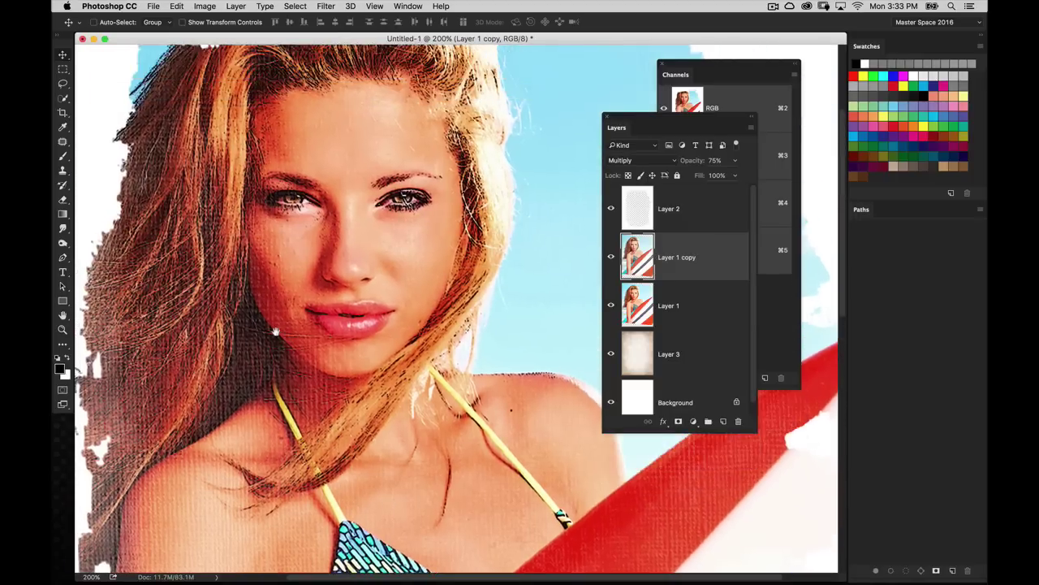
{"action": "left_click_drag", "start_coordinate": [276, 331], "coordinate": [314, 270]}
{"action": "left_click", "coordinate": [610, 208]}
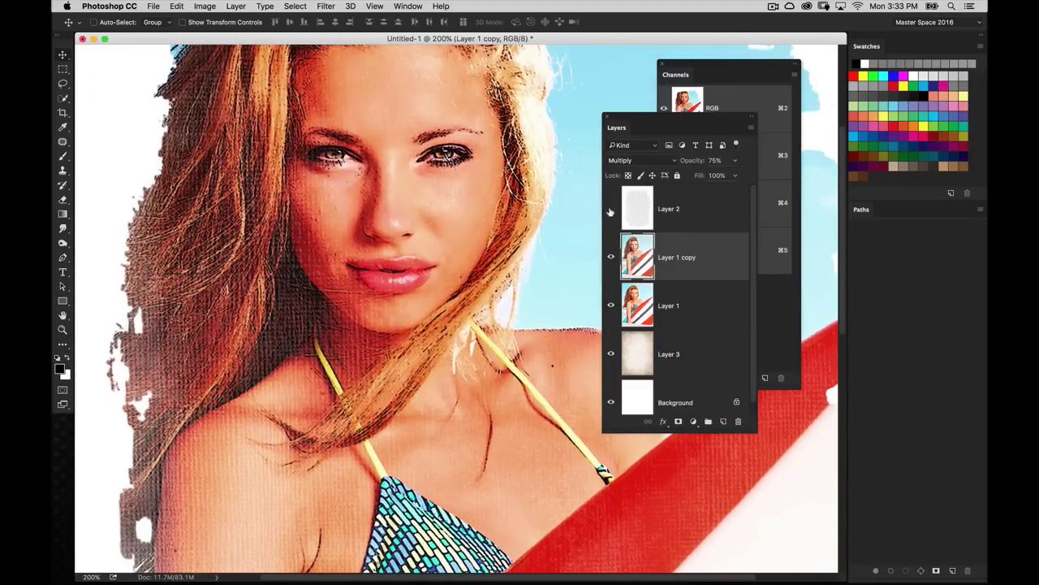
{"action": "left_click", "coordinate": [610, 209]}
{"action": "left_click", "coordinate": [611, 209]}
{"action": "left_click", "coordinate": [610, 210]}
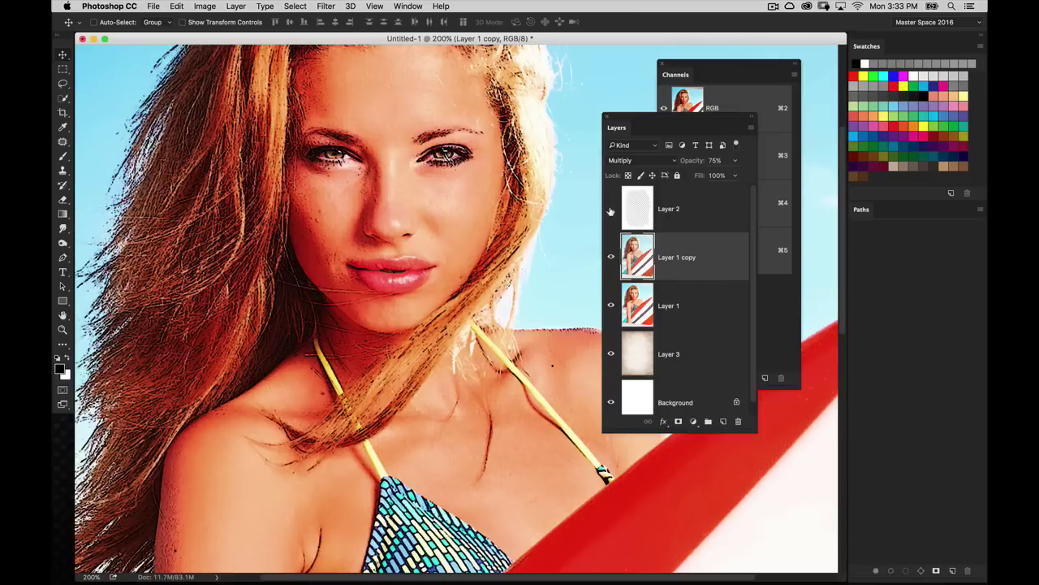
{"action": "left_click", "coordinate": [611, 209]}
{"action": "left_click", "coordinate": [611, 209]}
{"action": "left_click", "coordinate": [611, 209]}
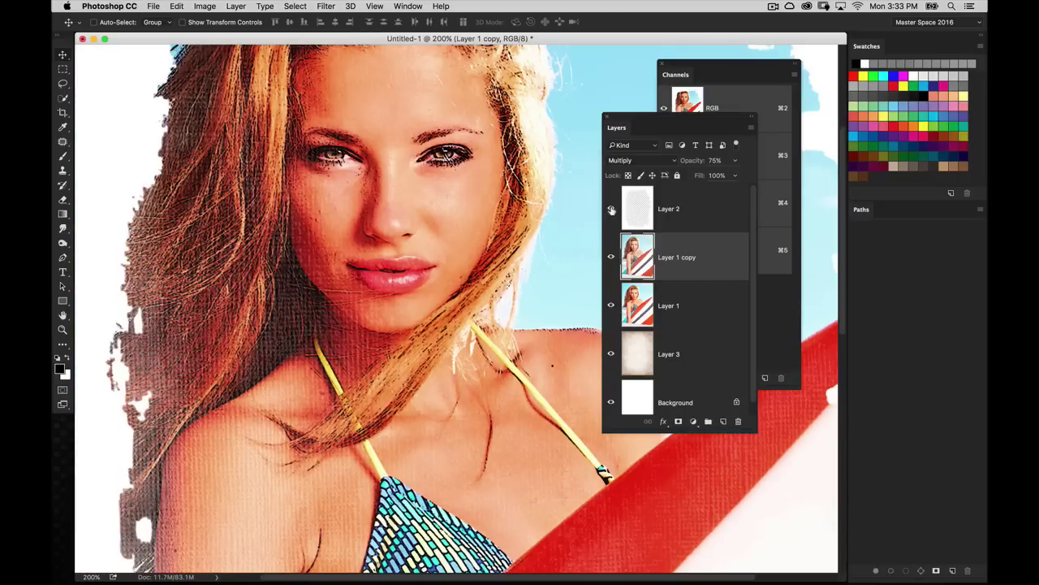
{"action": "left_click", "coordinate": [611, 209]}
{"action": "key", "text": "super+1"}
{"action": "key", "text": "super+minus"}
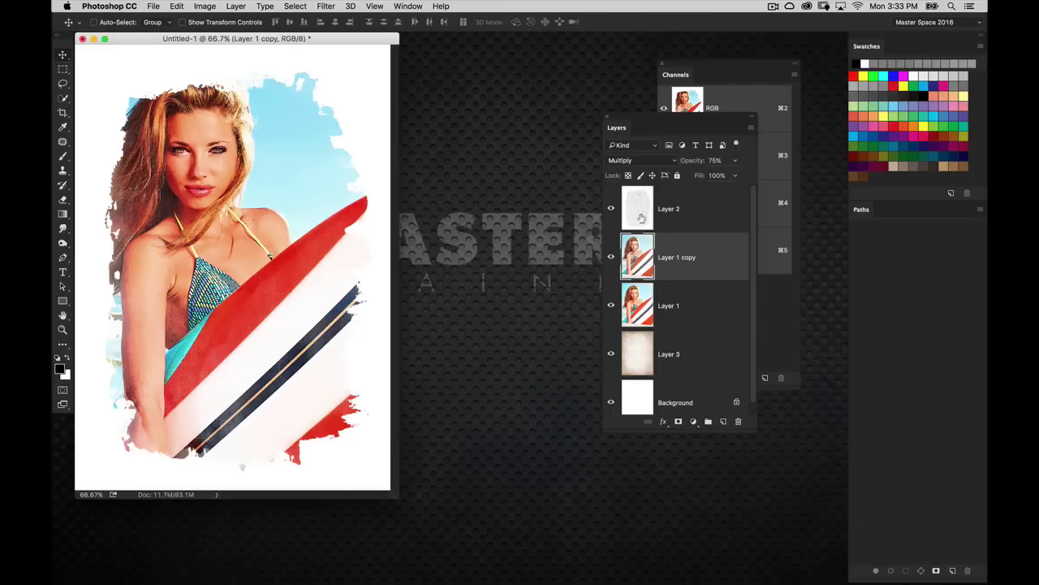
Hide Layer 1 copy, Layer 1 and Layer 2, selecting the Layer 3 paper texture
{"action": "left_click", "coordinate": [611, 256]}
{"action": "left_click", "coordinate": [610, 306]}
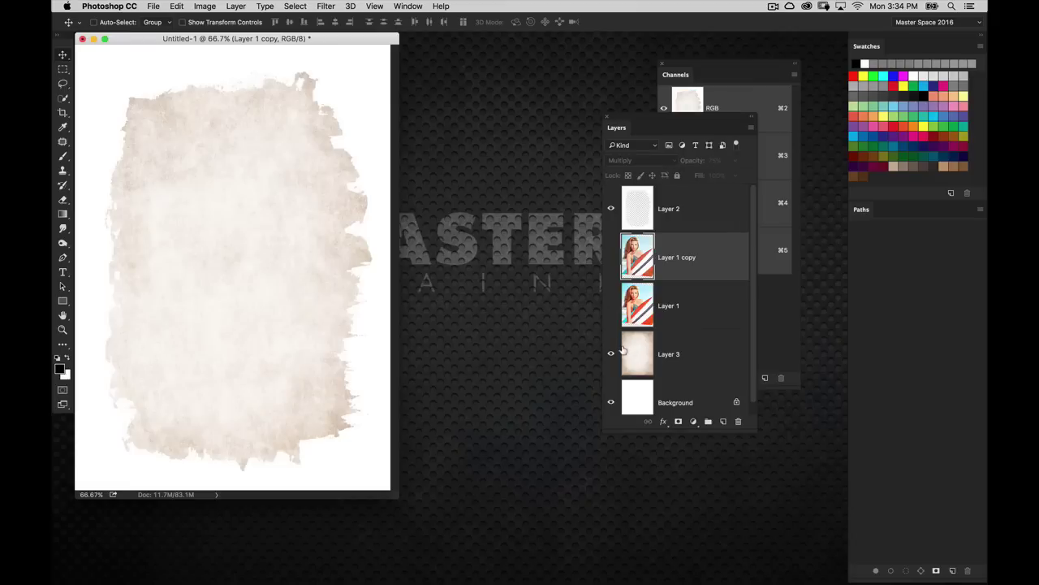
{"action": "left_click", "coordinate": [682, 367]}
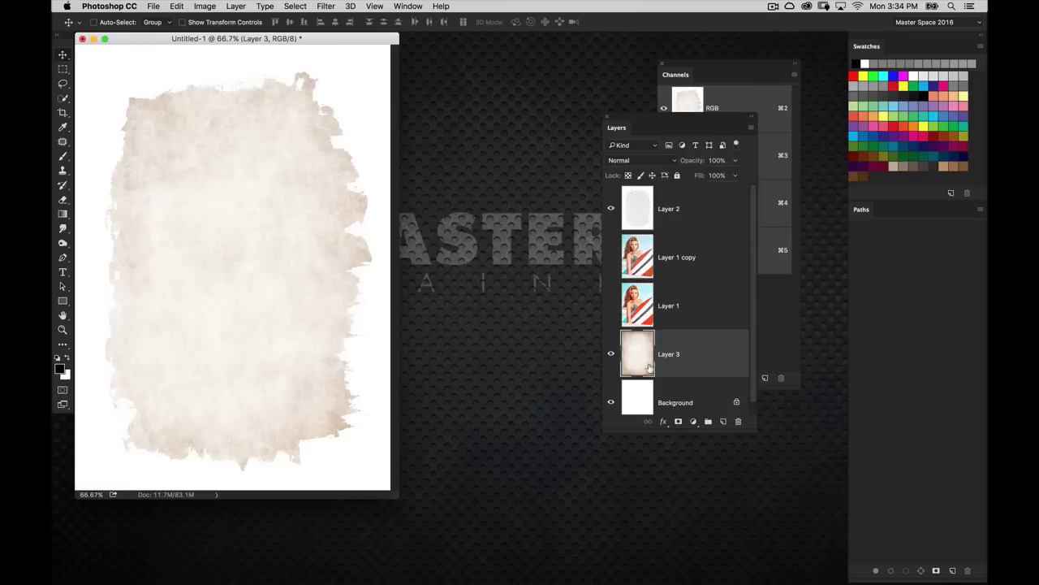
{"action": "left_click", "coordinate": [610, 209]}
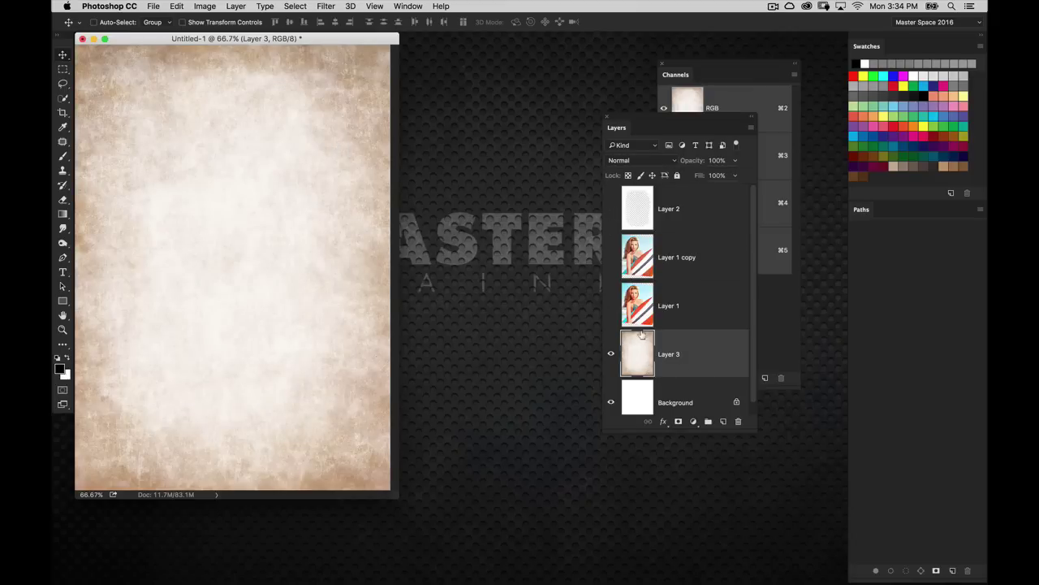
Darken the texture's midtones to 0.53 with Levels, then show the upper layers again
{"action": "key", "text": "super+l"}
{"action": "left_click_drag", "start_coordinate": [666, 131], "coordinate": [568, 134]}
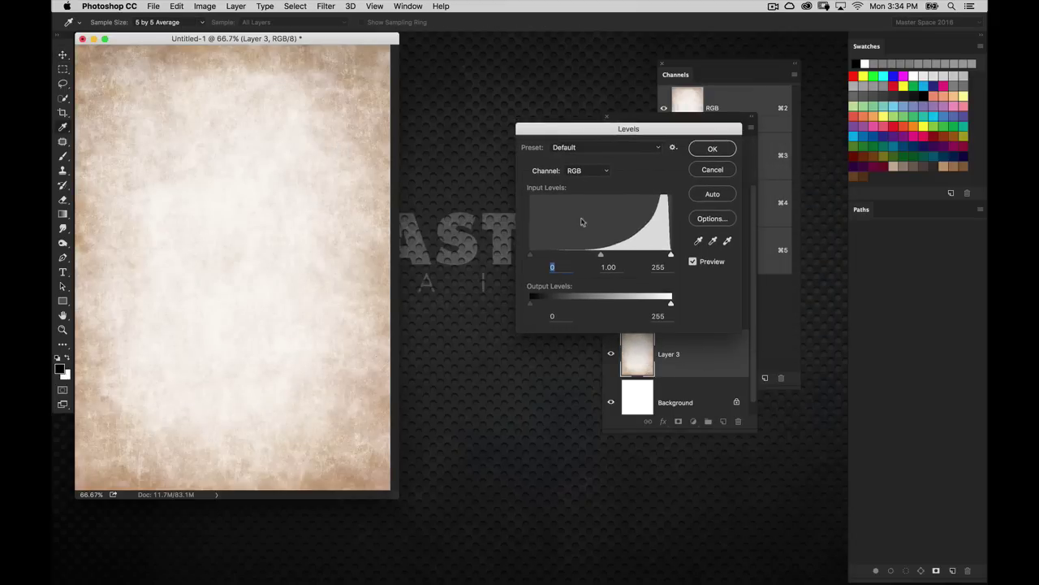
{"action": "left_click_drag", "start_coordinate": [604, 258], "coordinate": [626, 261]}
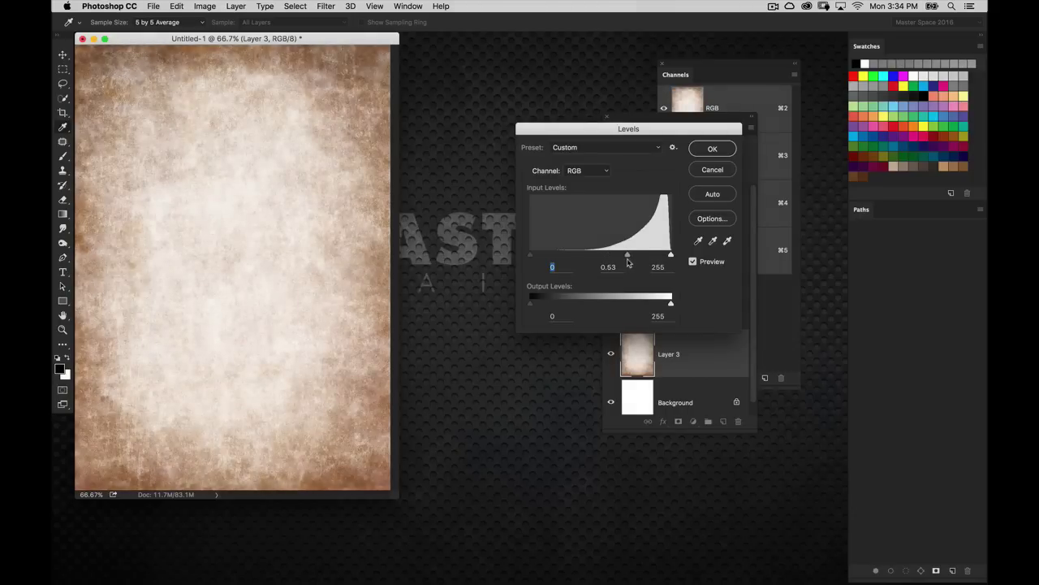
{"action": "left_click", "coordinate": [719, 150]}
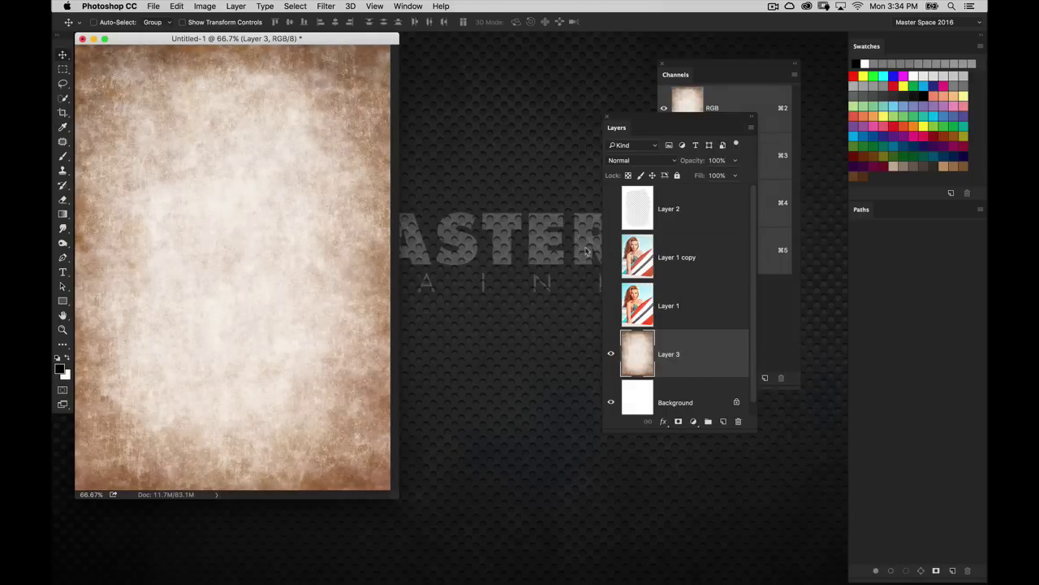
{"action": "left_click_drag", "start_coordinate": [608, 281], "coordinate": [610, 194]}
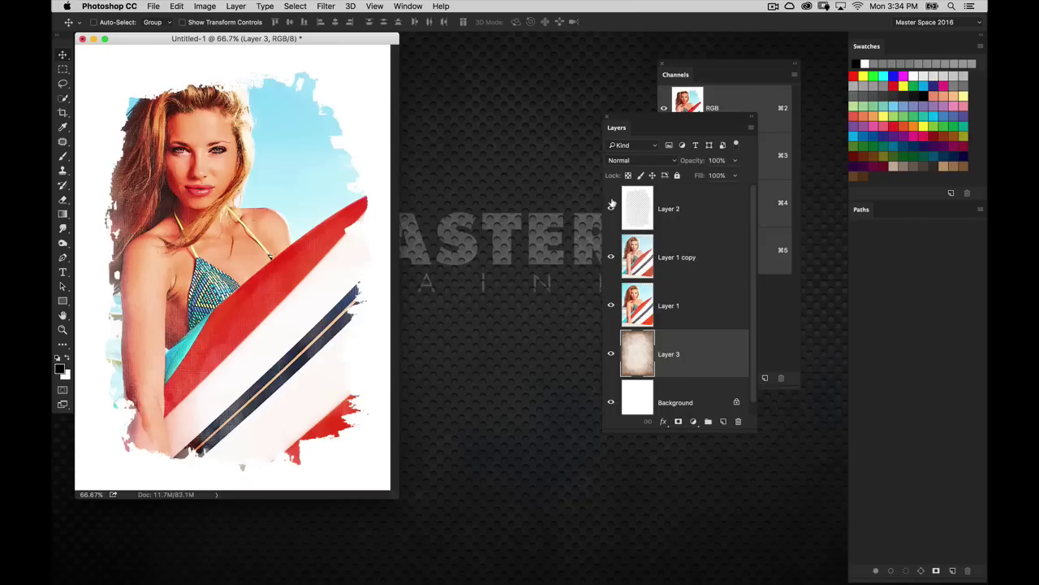
Set Layer 1 to Multiply blending with the upper layers hidden, then show them again
{"action": "left_click", "coordinate": [640, 258]}
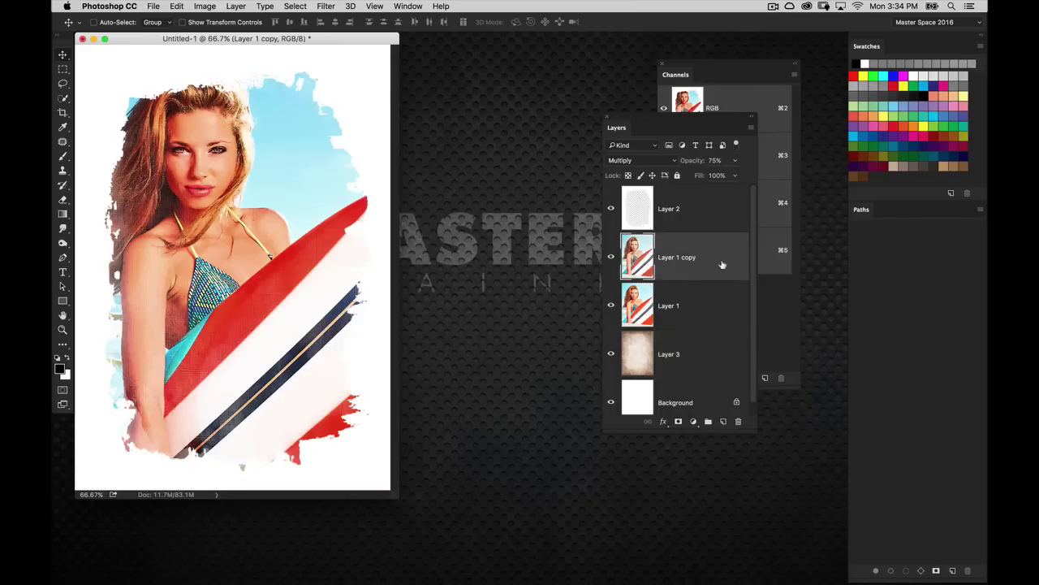
{"action": "left_click", "coordinate": [674, 302]}
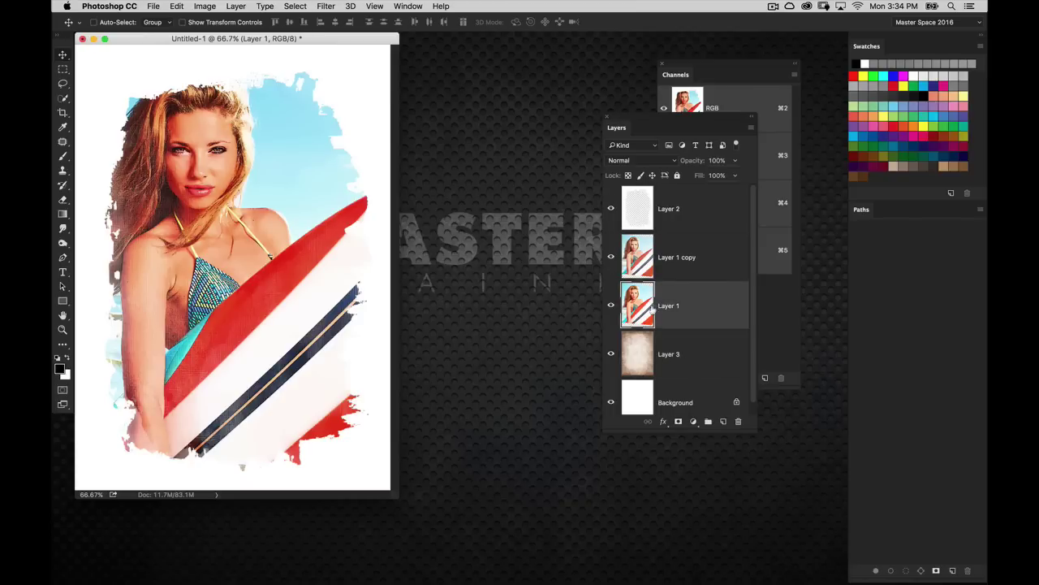
{"action": "left_click_drag", "start_coordinate": [611, 255], "coordinate": [613, 209]}
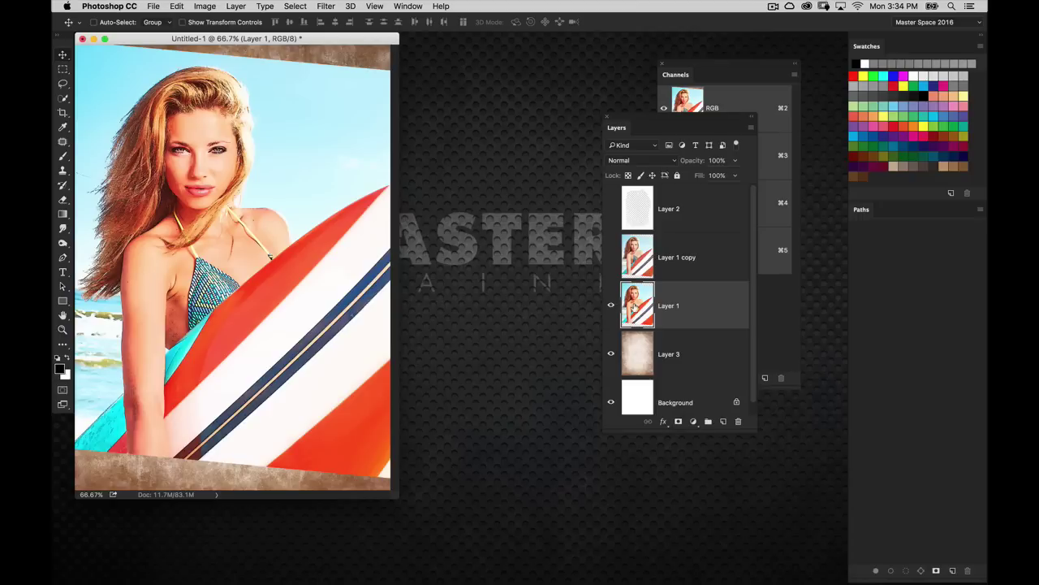
{"action": "left_click", "coordinate": [642, 161]}
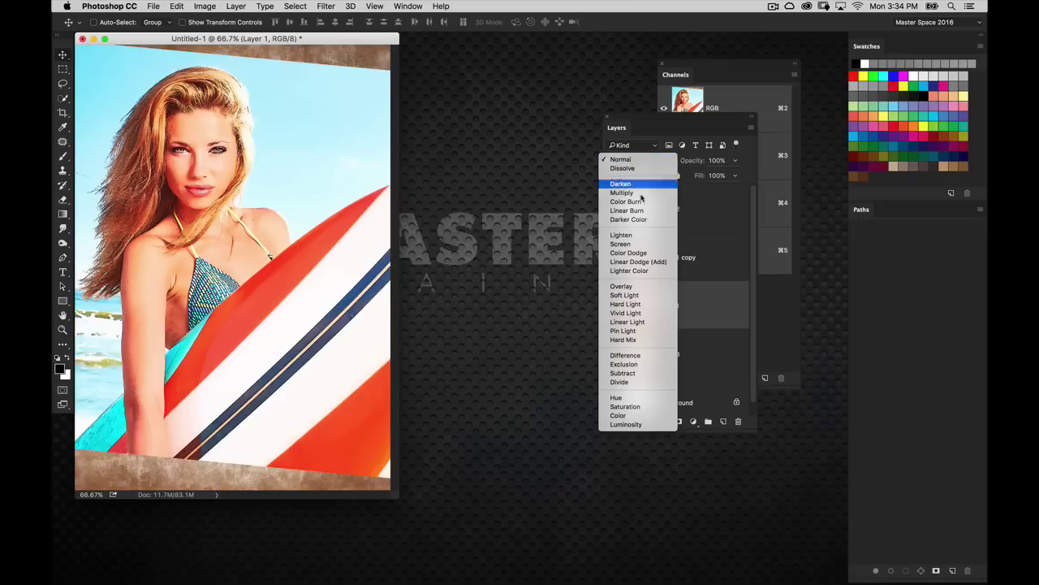
{"action": "left_click", "coordinate": [642, 193]}
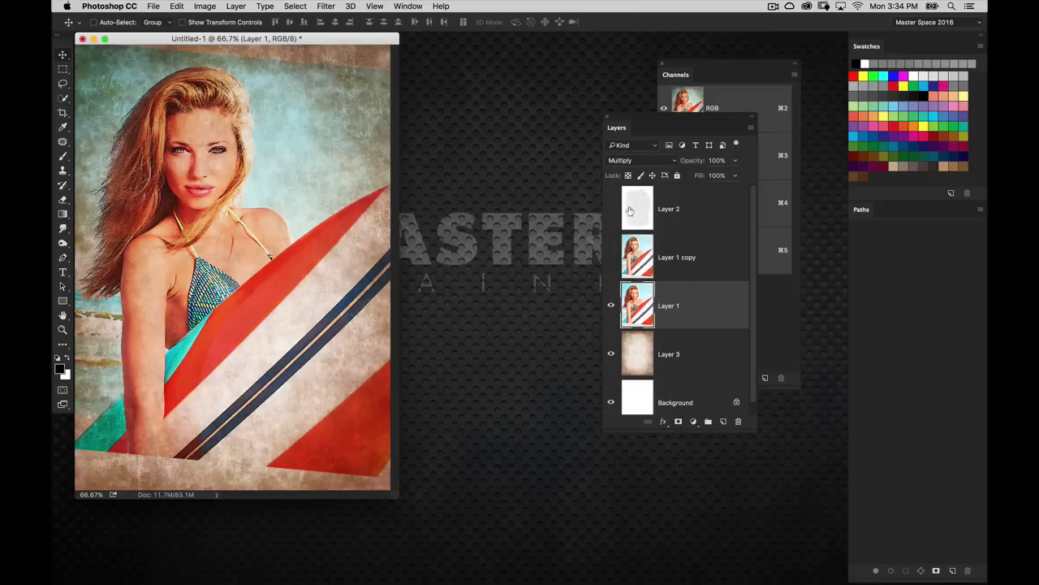
{"action": "left_click", "coordinate": [611, 258]}
{"action": "left_click", "coordinate": [611, 209]}
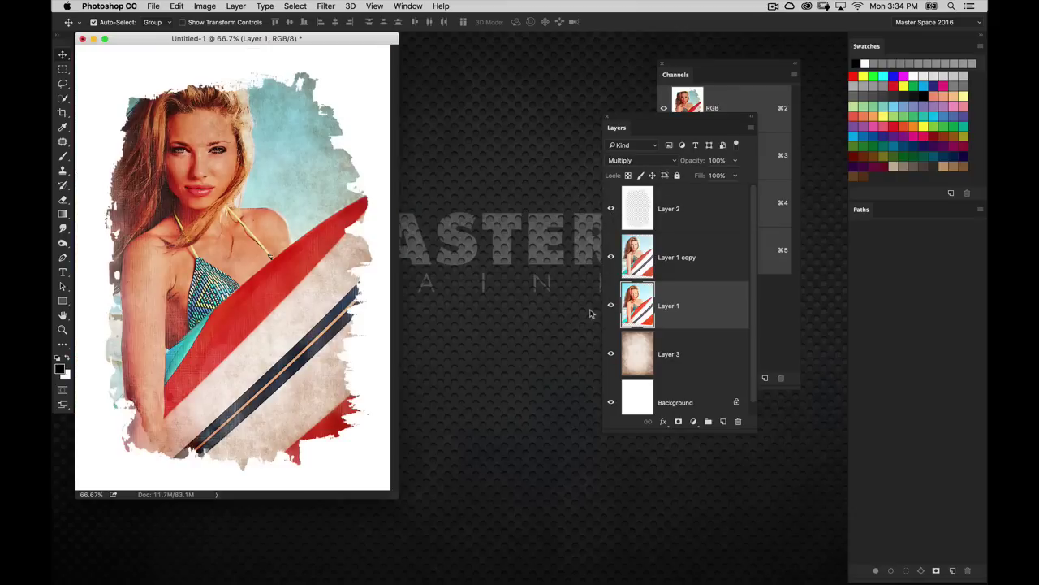
At 100% zoom, compare Layer 1 in Normal versus Multiply and keep Multiply
{"action": "key", "text": "super+1"}
{"action": "left_click_drag", "start_coordinate": [408, 210], "coordinate": [406, 281]}
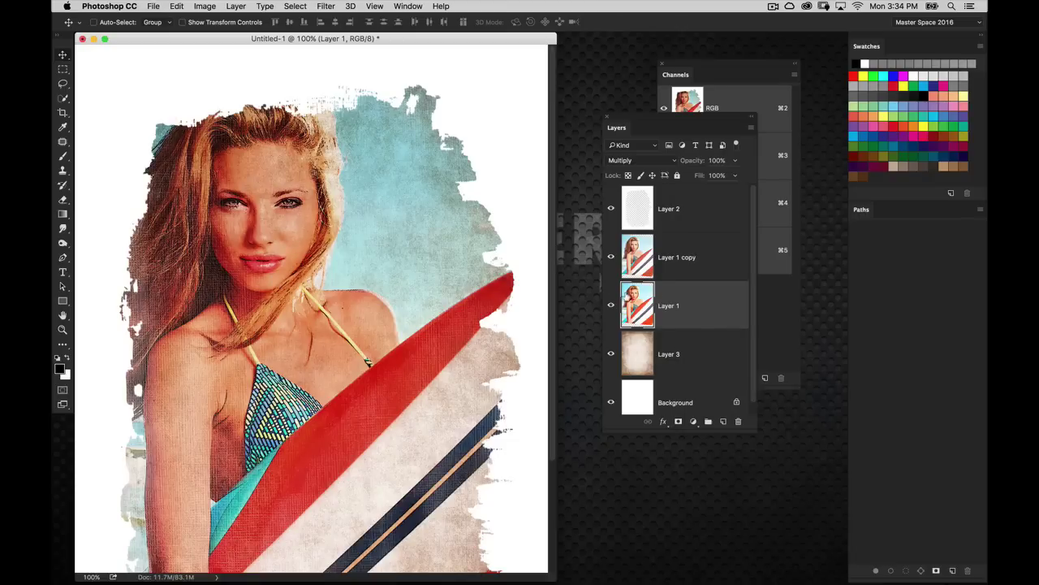
{"action": "left_click", "coordinate": [645, 161]}
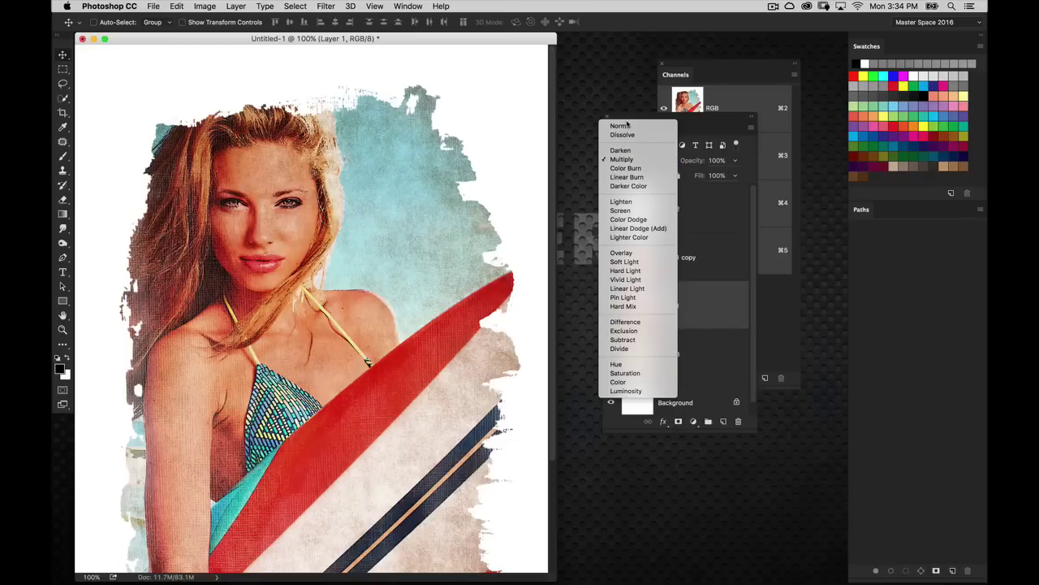
{"action": "left_click", "coordinate": [621, 126]}
{"action": "left_click", "coordinate": [641, 161]}
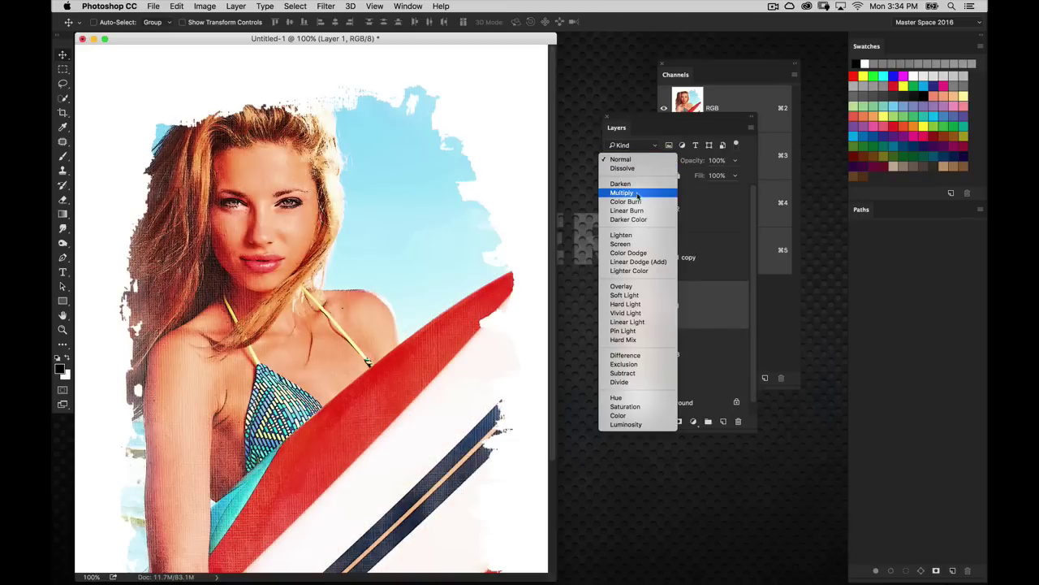
{"action": "left_click", "coordinate": [637, 194]}
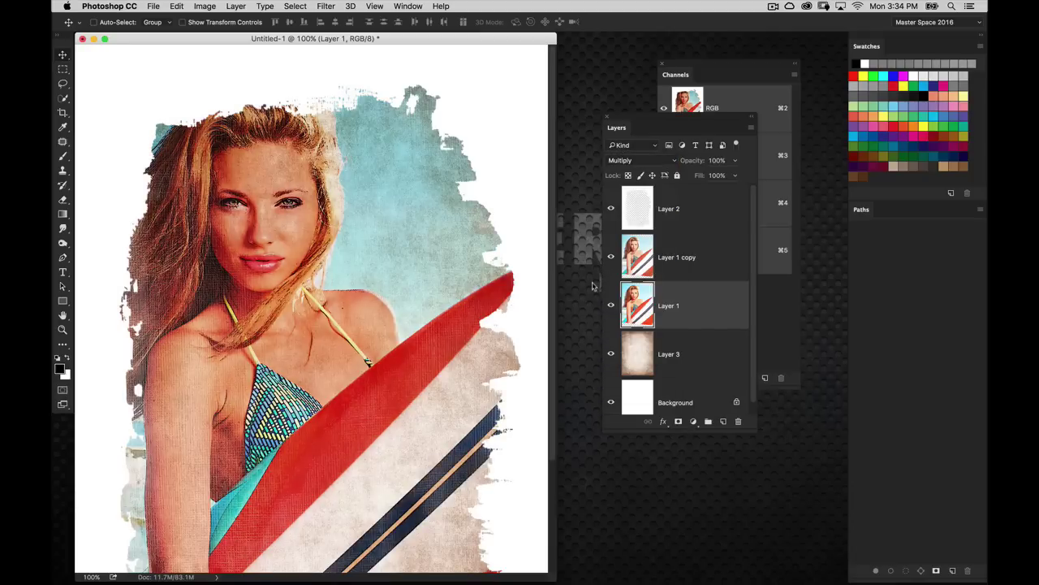
Add Layer 4 below Layer 1 and set up a white foreground-to-transparent gradient
{"action": "left_click", "coordinate": [723, 420], "text": "super"}
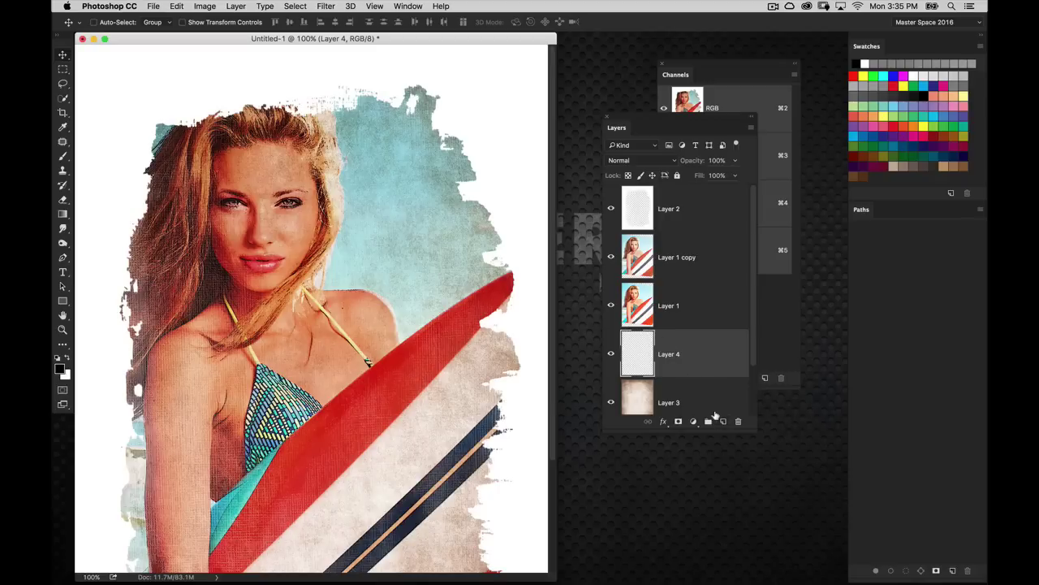
{"action": "left_click_drag", "start_coordinate": [64, 213], "coordinate": [110, 217]}
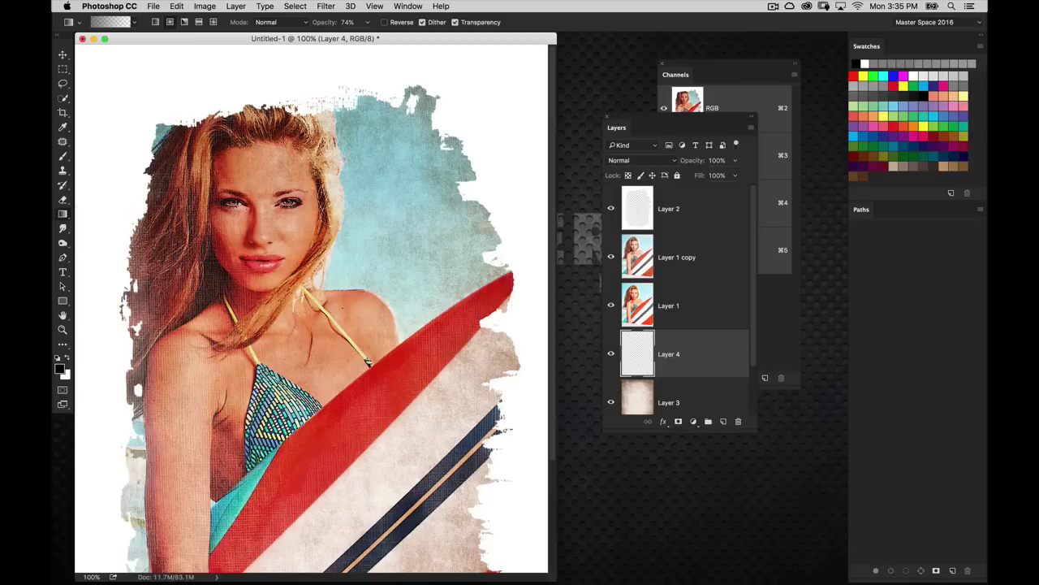
{"action": "left_click", "coordinate": [135, 23]}
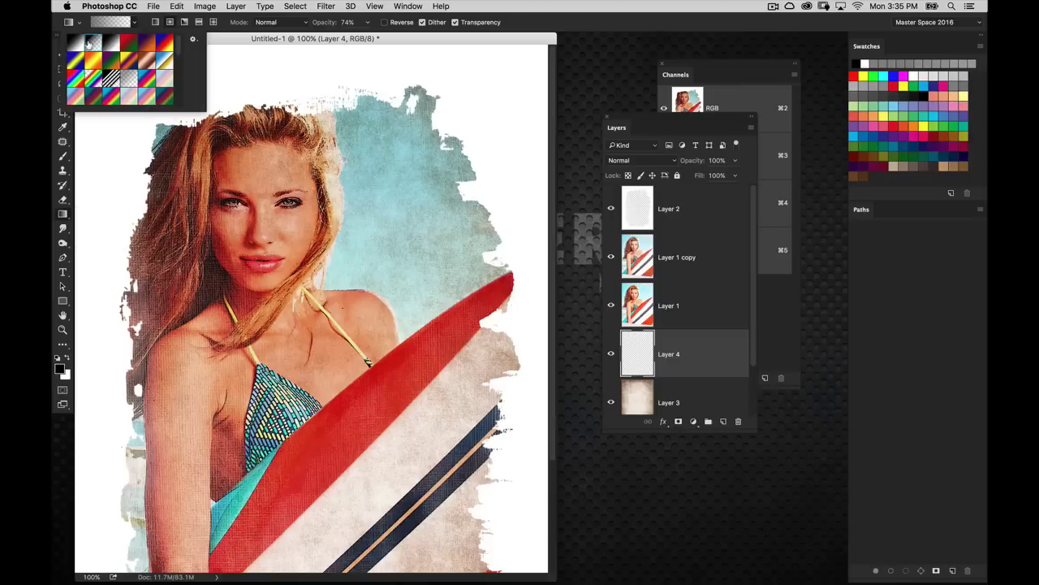
{"action": "left_click", "coordinate": [91, 43]}
{"action": "left_click", "coordinate": [222, 54]}
{"action": "key", "text": "x"}
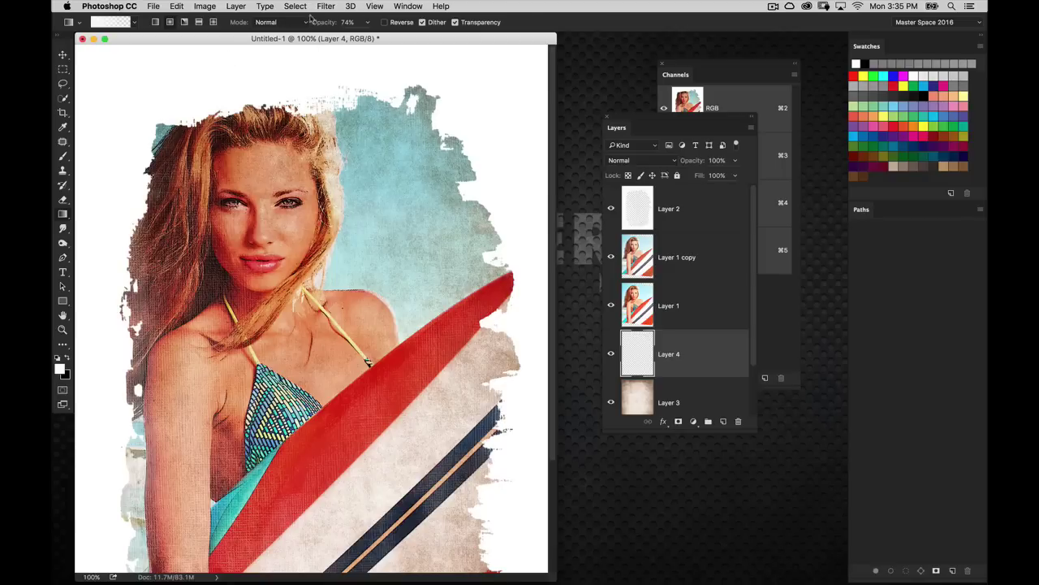
Set the gradient opacity to 75% and toggle Layer 4 to compare the lightened texture
{"action": "left_click", "coordinate": [367, 23]}
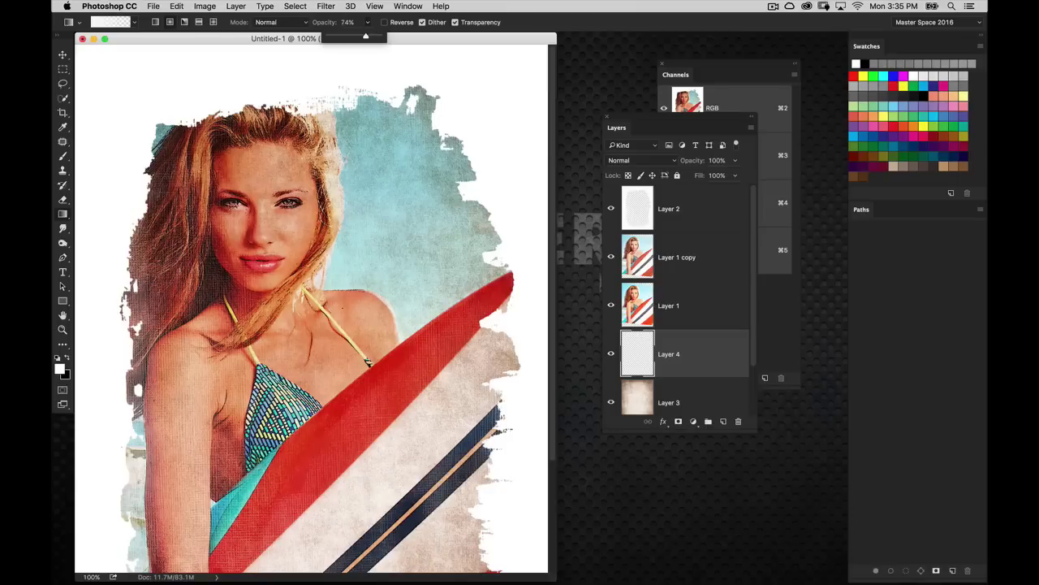
{"action": "left_click", "coordinate": [354, 23]}
{"action": "type", "text": "75"}
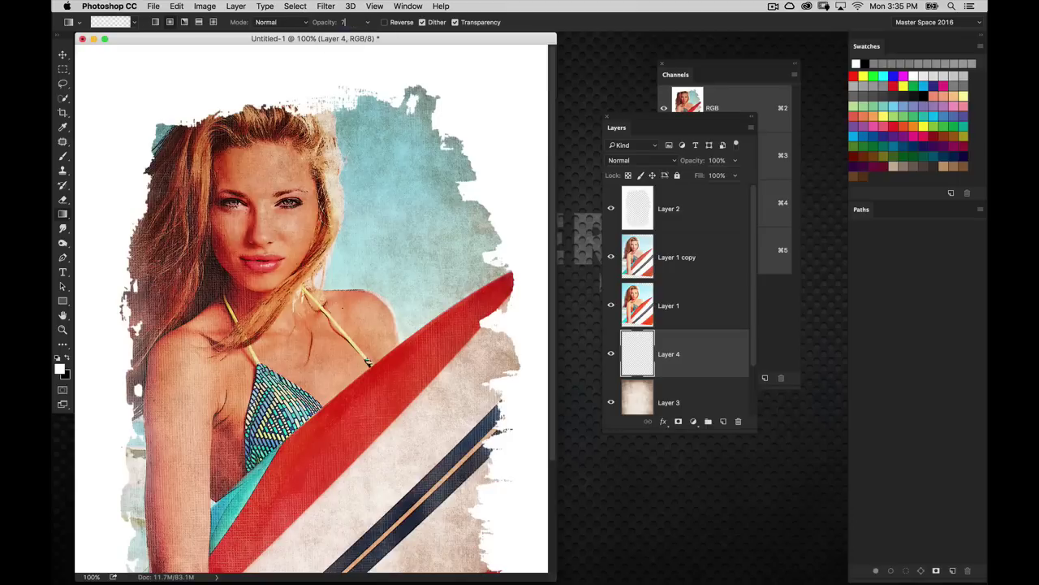
{"action": "key", "text": "Return"}
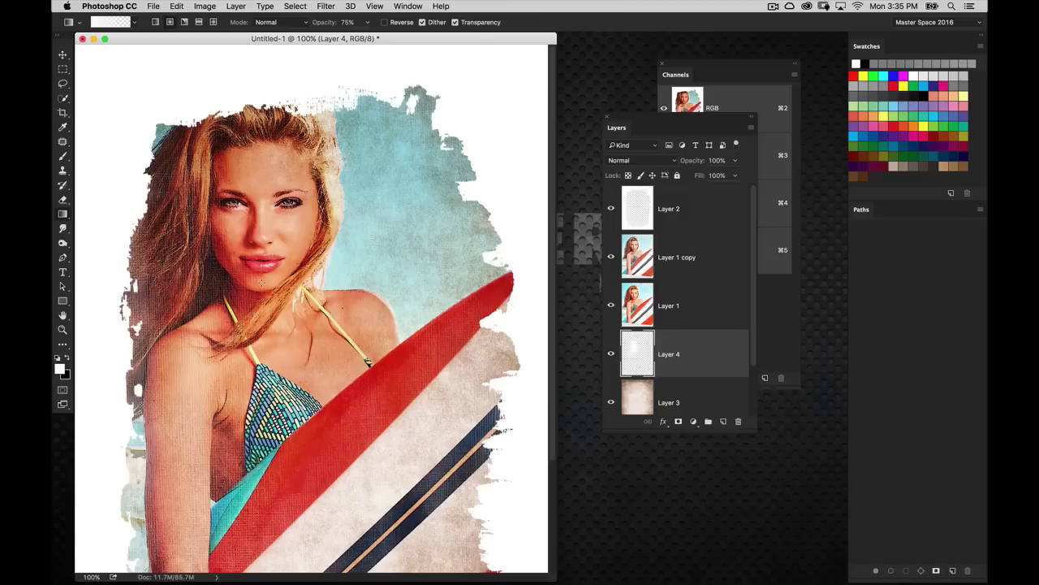
{"action": "left_click", "coordinate": [610, 353]}
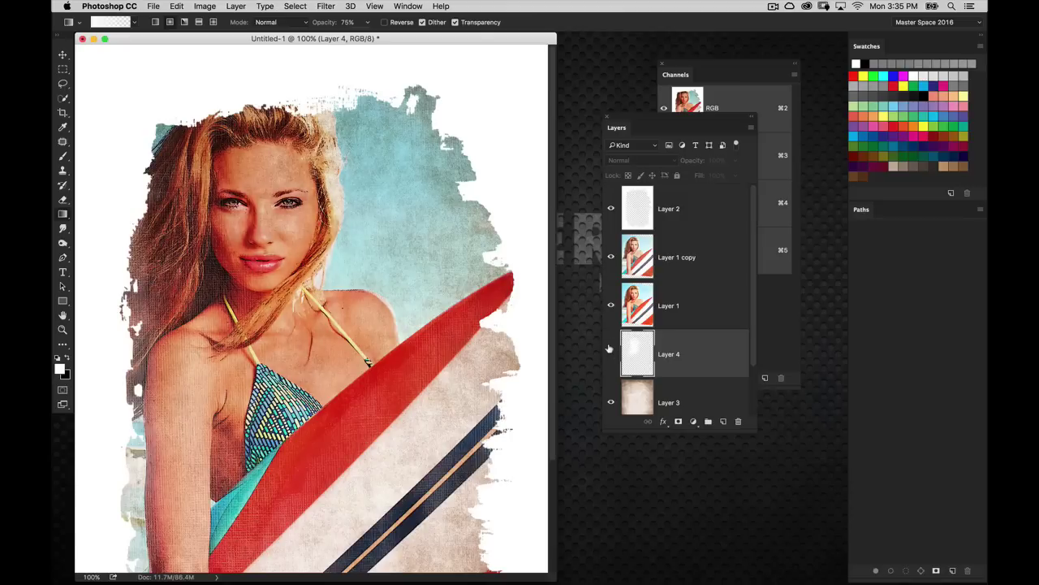
{"action": "left_click", "coordinate": [611, 353]}
{"action": "left_click", "coordinate": [610, 353]}
{"action": "left_click", "coordinate": [610, 354]}
{"action": "left_click", "coordinate": [611, 354]}
{"action": "left_click", "coordinate": [611, 354]}
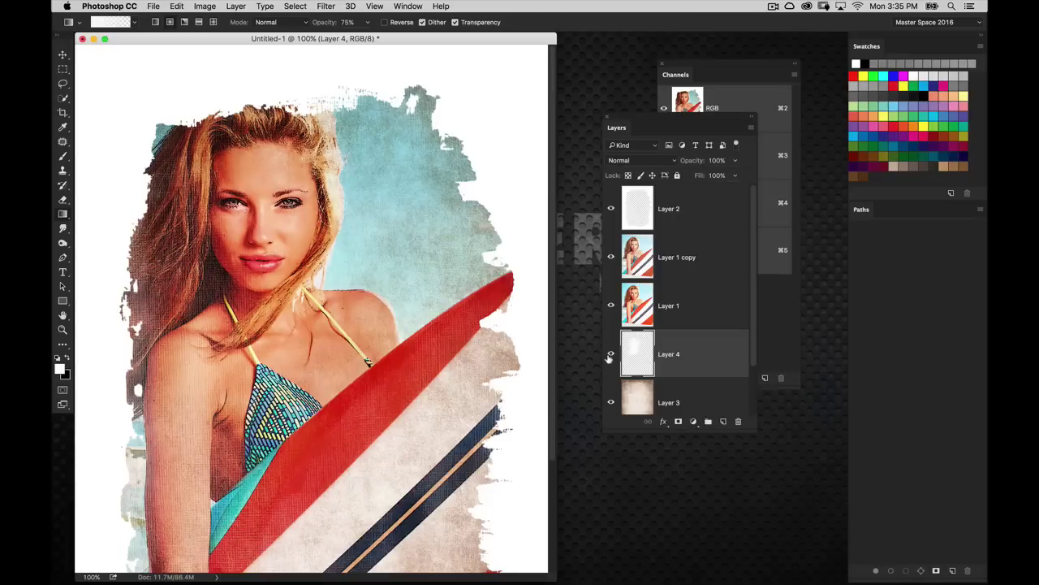
{"action": "left_click", "coordinate": [611, 354]}
{"action": "left_click", "coordinate": [611, 354]}
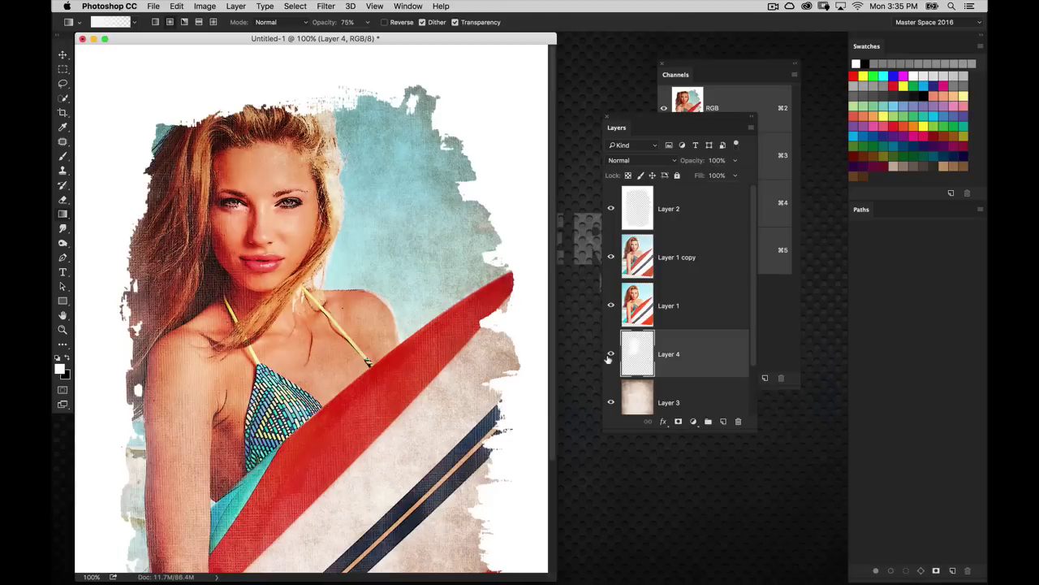
Add a layer mask to Layer 1 and fade the upper-right sky, area above the hair and board edge with gradients
{"action": "left_click", "coordinate": [647, 301]}
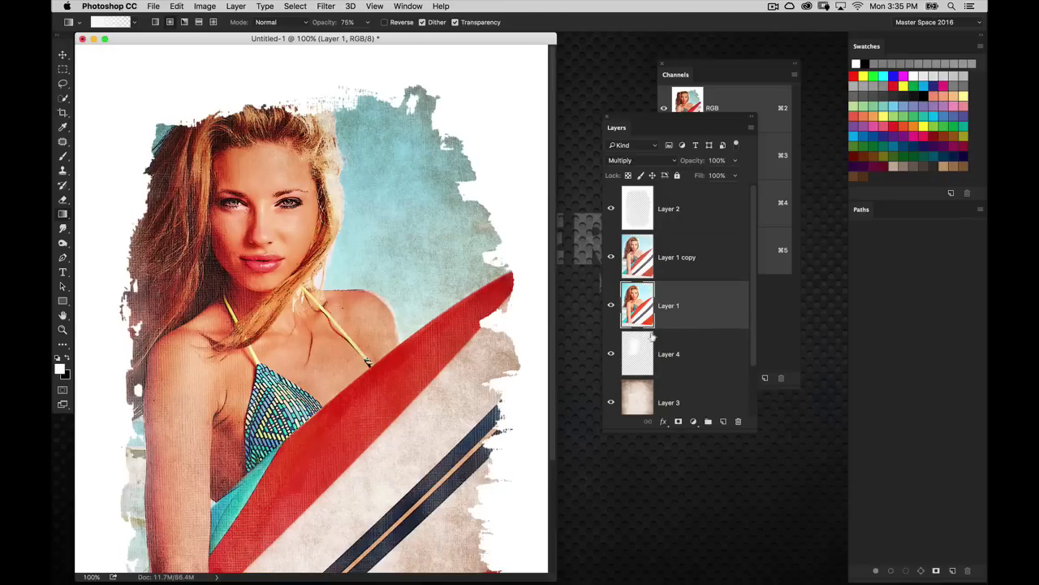
{"action": "left_click", "coordinate": [678, 421]}
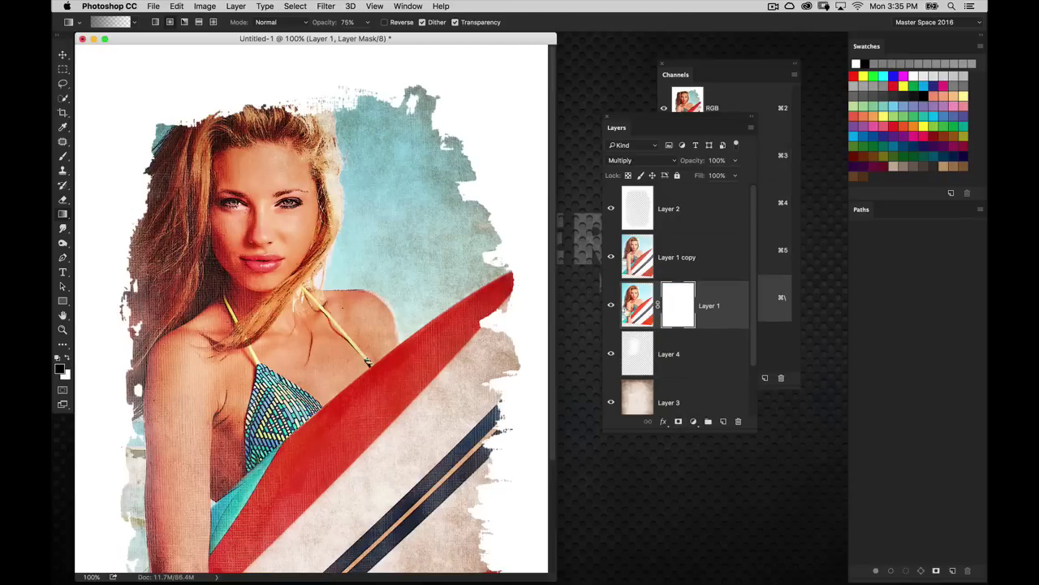
{"action": "left_click", "coordinate": [63, 213]}
{"action": "left_click_drag", "start_coordinate": [438, 138], "coordinate": [406, 191]}
{"action": "left_click_drag", "start_coordinate": [361, 113], "coordinate": [333, 158]}
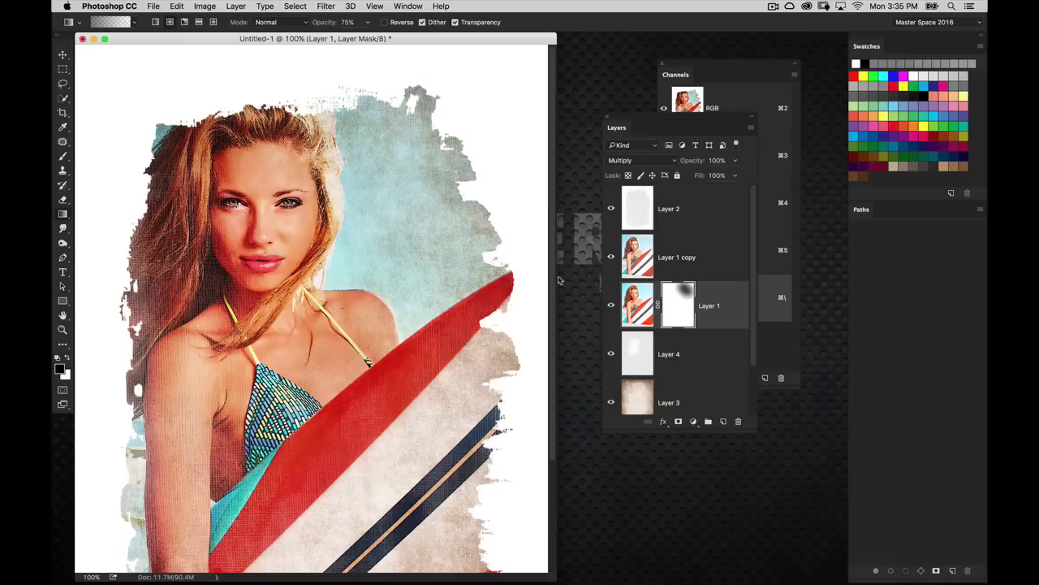
{"action": "left_click_drag", "start_coordinate": [411, 360], "coordinate": [407, 309]}
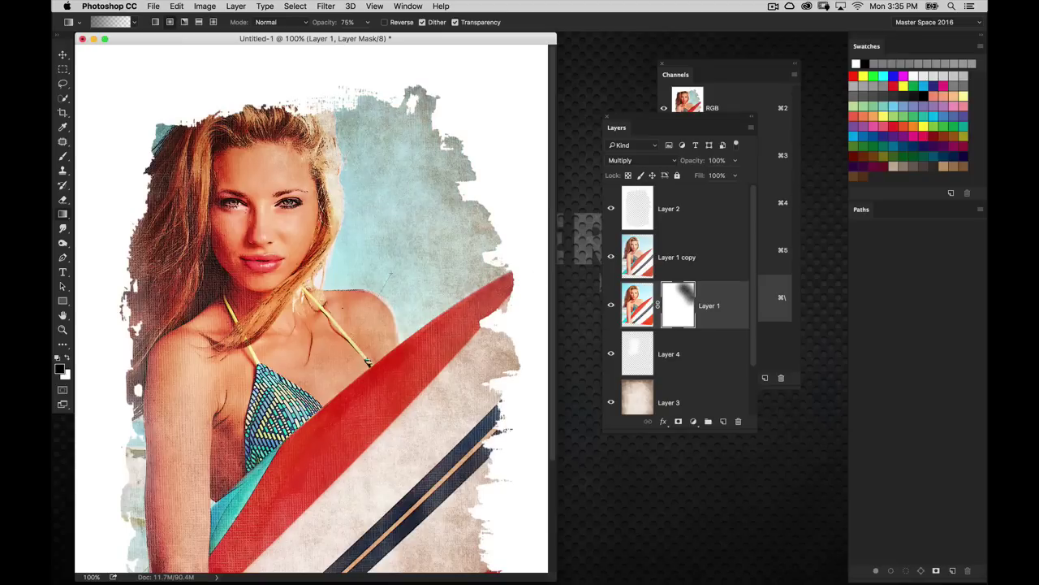
Zoom out to view the whole composition and select Layer 2
{"action": "key", "text": "super+minus"}
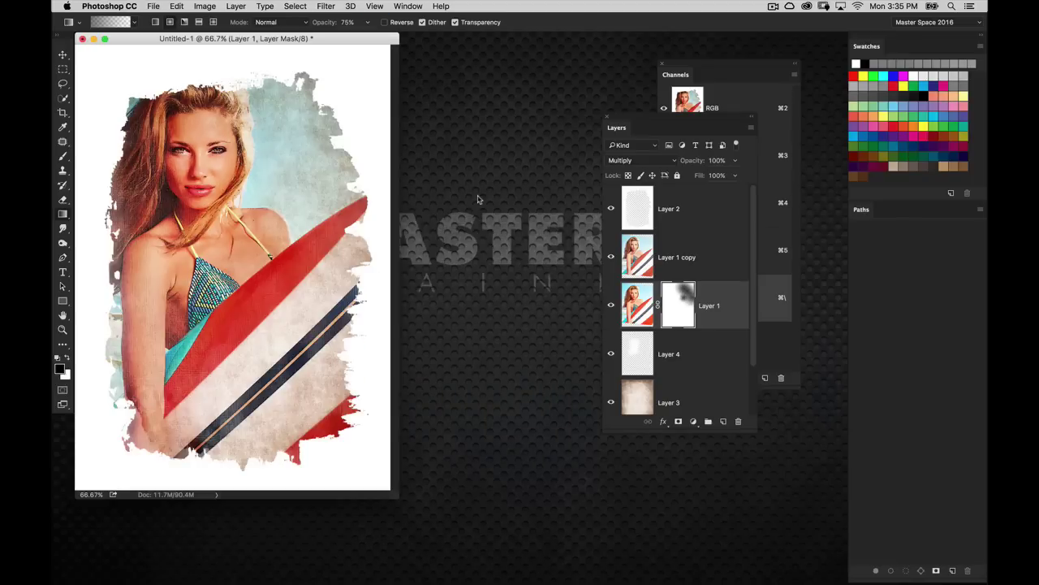
{"action": "left_click_drag", "start_coordinate": [306, 38], "coordinate": [356, 41]}
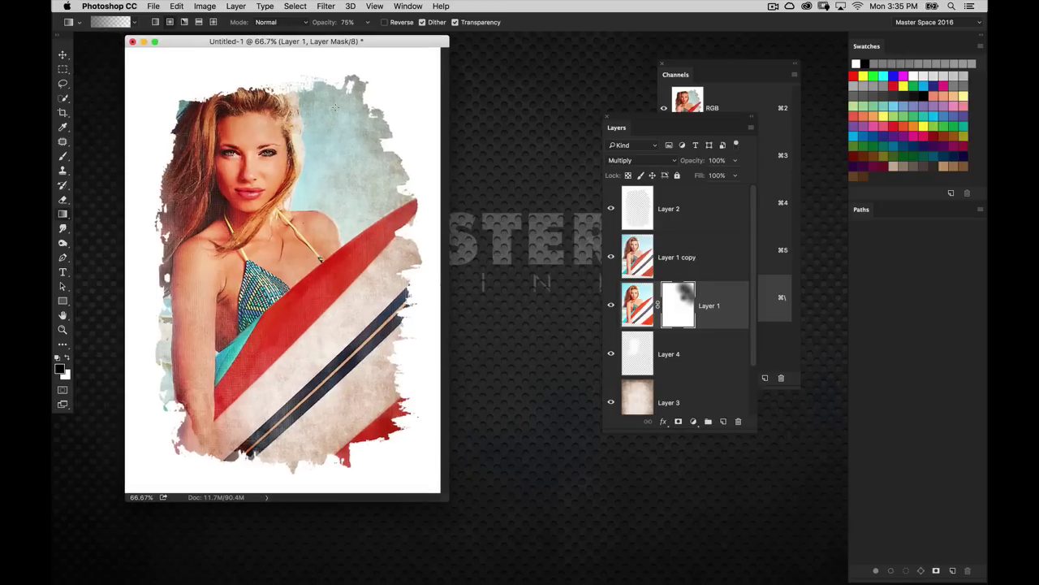
{"action": "left_click", "coordinate": [638, 203]}
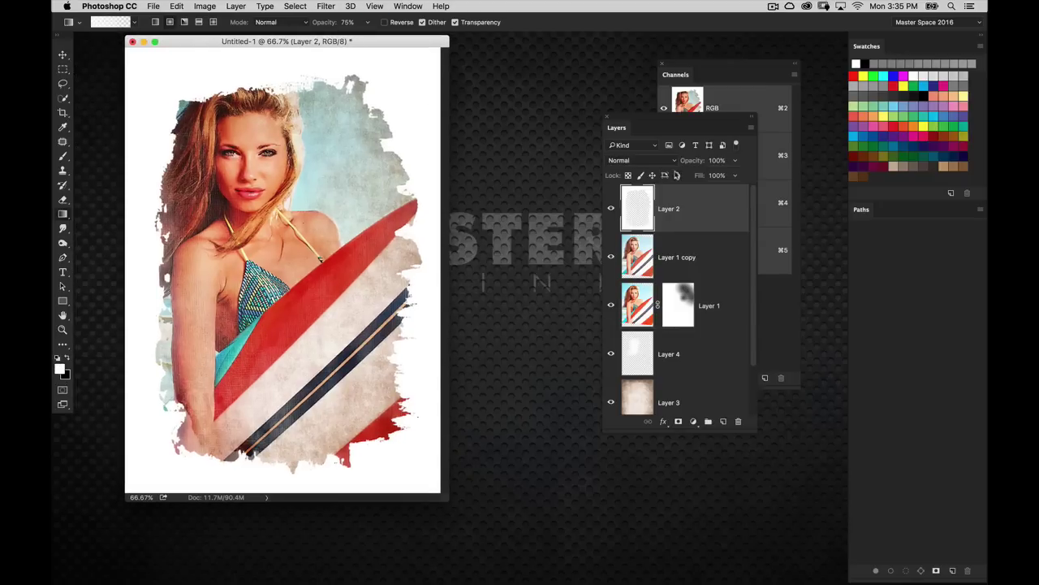
Zoom Layer 2's document to 100% and add a Drop Shadow in its Layer Style settings
{"action": "key", "text": "super+plus"}
{"action": "left_click_drag", "start_coordinate": [633, 119], "coordinate": [662, 108]}
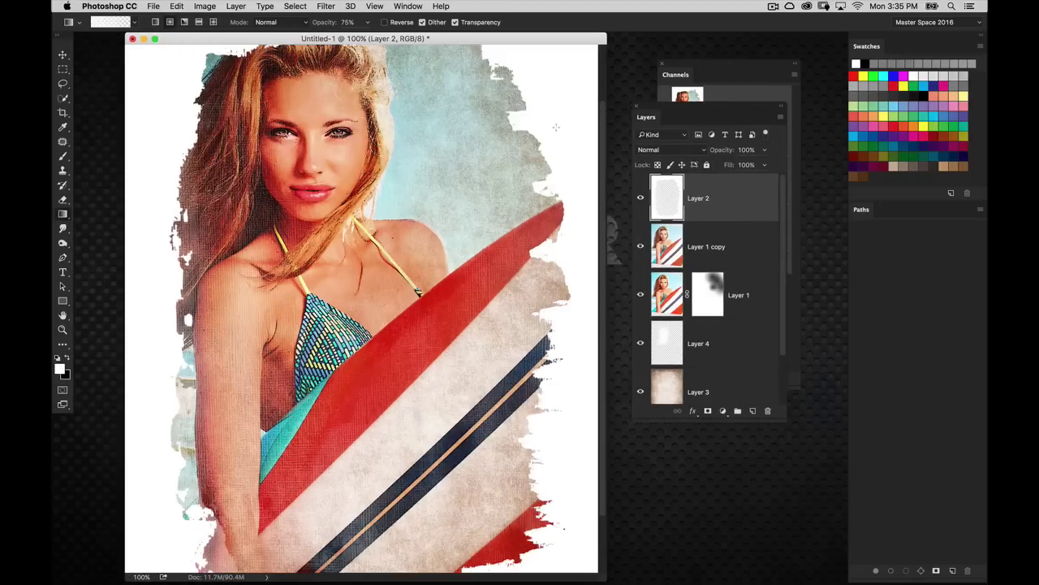
{"action": "double_click", "coordinate": [671, 202]}
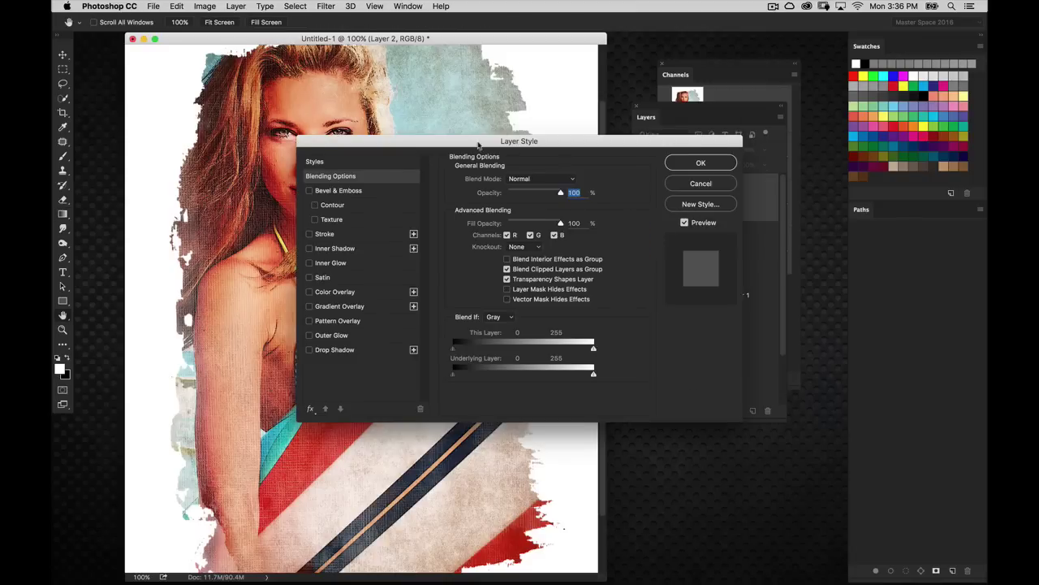
{"action": "left_click_drag", "start_coordinate": [479, 144], "coordinate": [648, 112]}
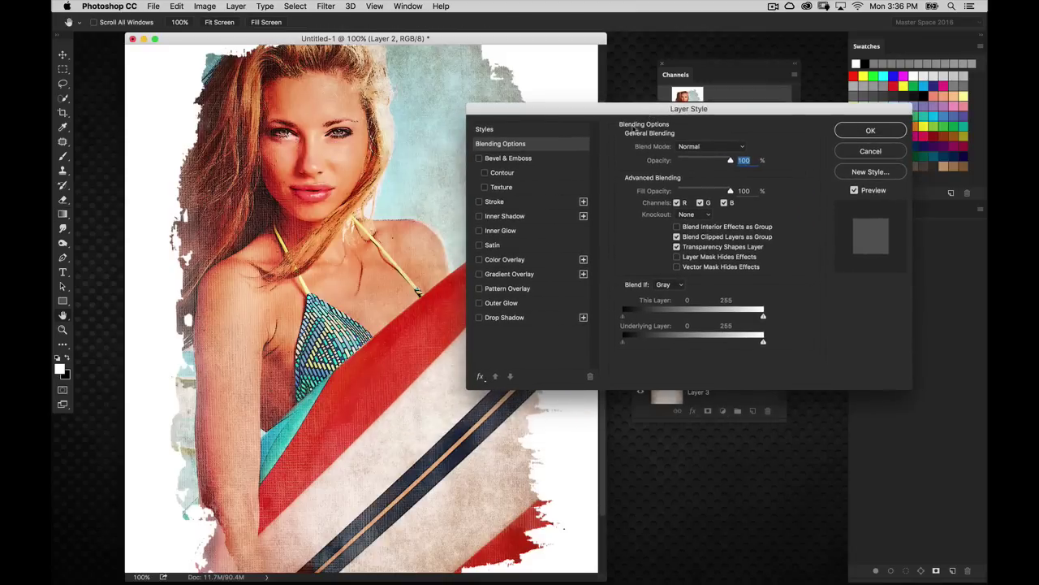
{"action": "left_click", "coordinate": [504, 318]}
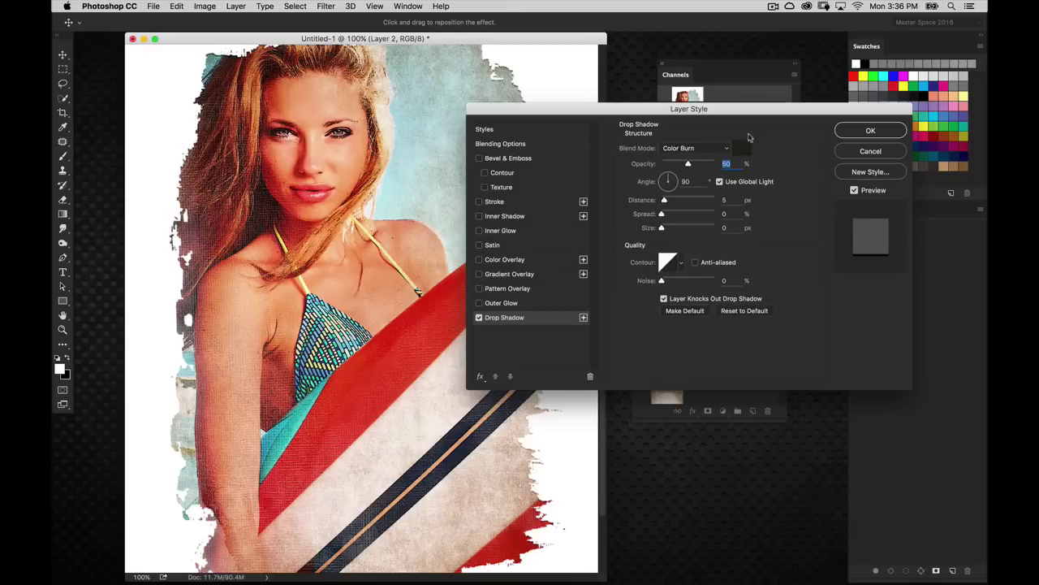
Set the drop shadow colour to a dark, muted yellowish tone sampled from the shoulder
{"action": "left_click", "coordinate": [740, 148]}
{"action": "left_click_drag", "start_coordinate": [582, 220], "coordinate": [537, 156]}
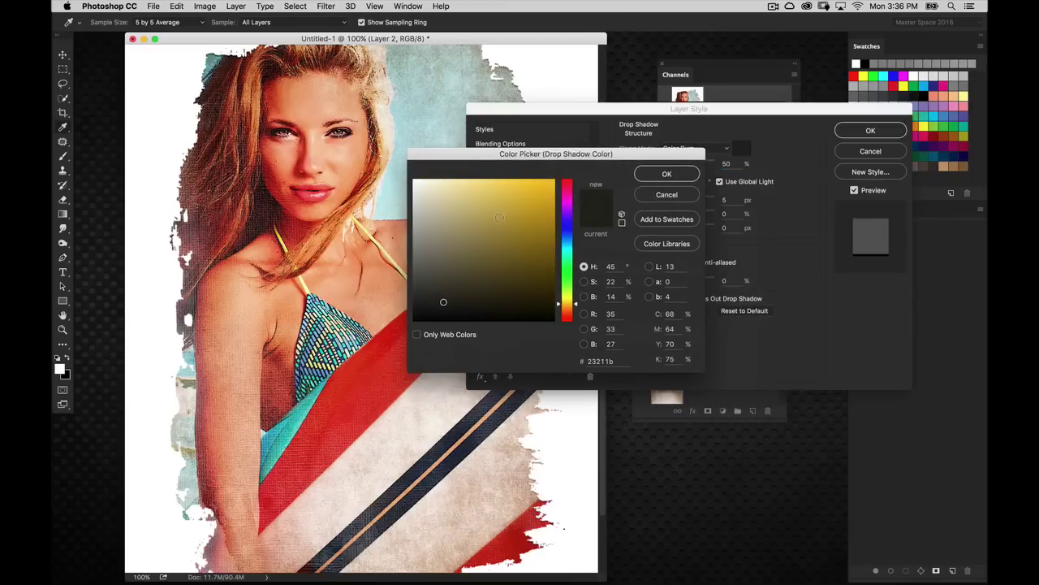
{"action": "left_click", "coordinate": [243, 235]}
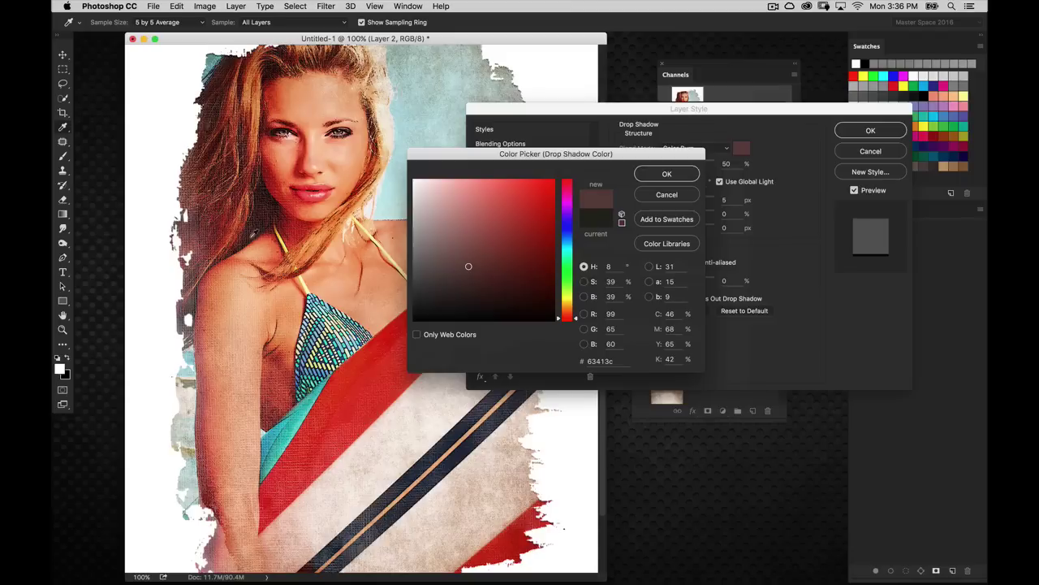
{"action": "left_click", "coordinate": [566, 300]}
{"action": "left_click_drag", "start_coordinate": [467, 276], "coordinate": [452, 293]}
{"action": "left_click", "coordinate": [663, 179]}
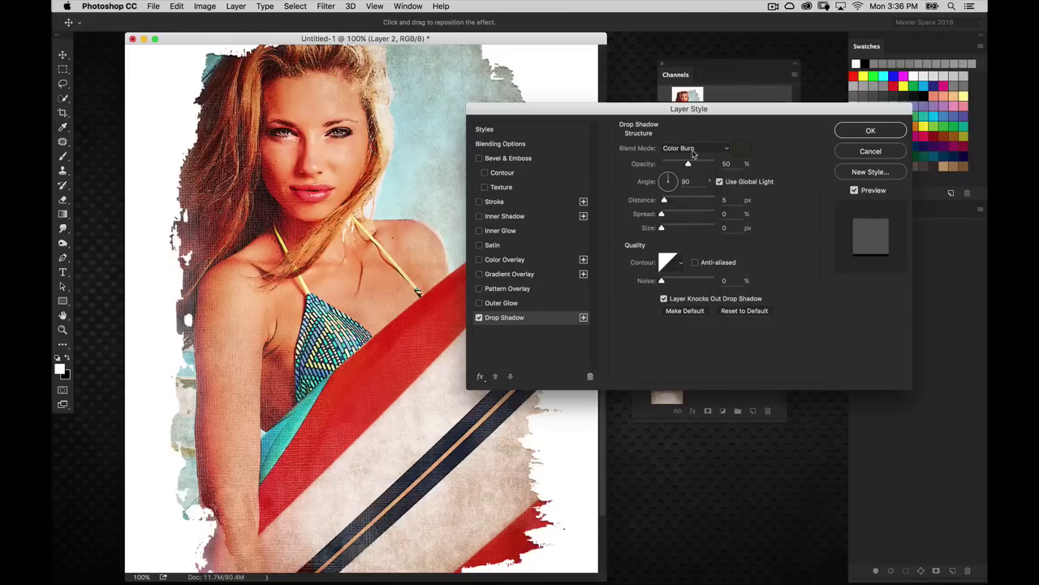
Change the drop shadow's blend mode to Color Burn
{"action": "left_click", "coordinate": [694, 152]}
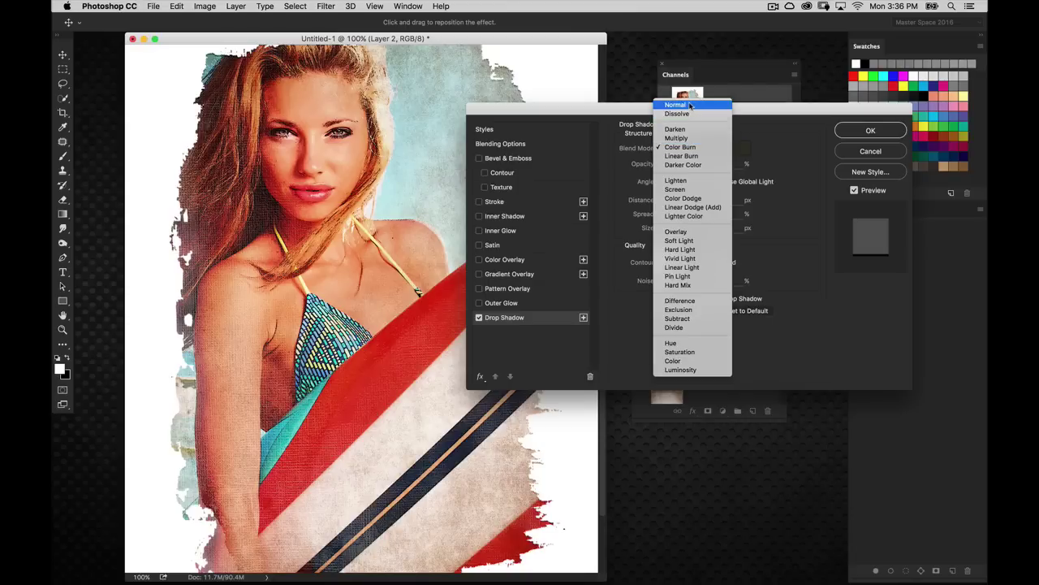
{"action": "left_click", "coordinate": [696, 108]}
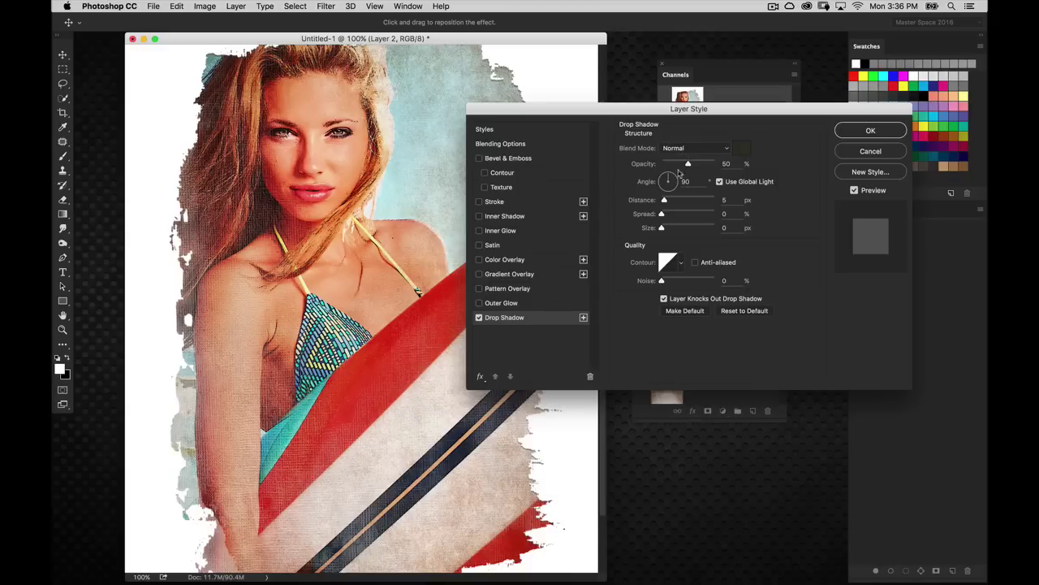
{"action": "left_click", "coordinate": [709, 148]}
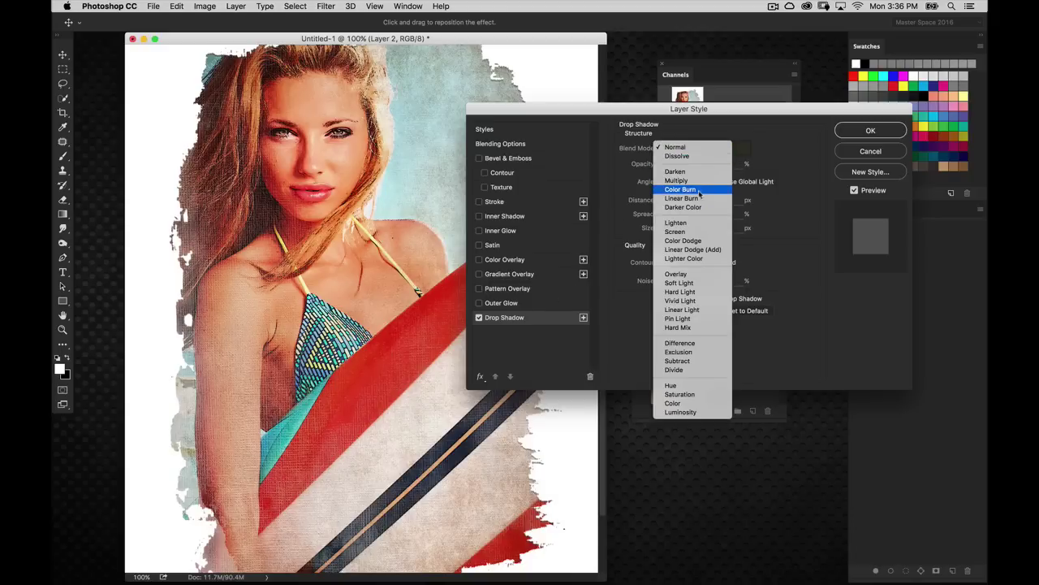
{"action": "left_click", "coordinate": [699, 190]}
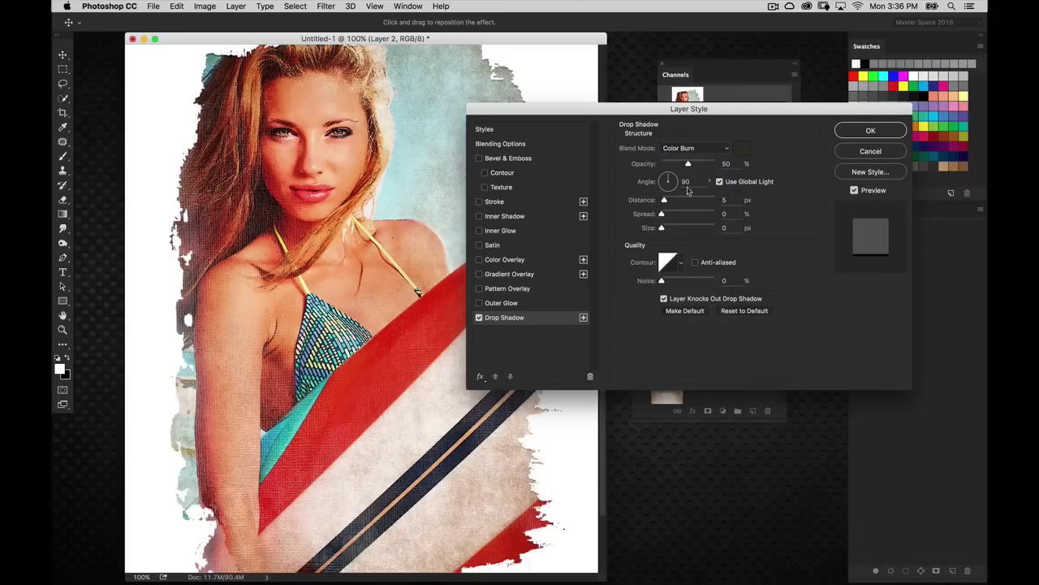
Compare the shadow on and off, then apply the 50% opacity Color Burn drop shadow
{"action": "left_click", "coordinate": [479, 317]}
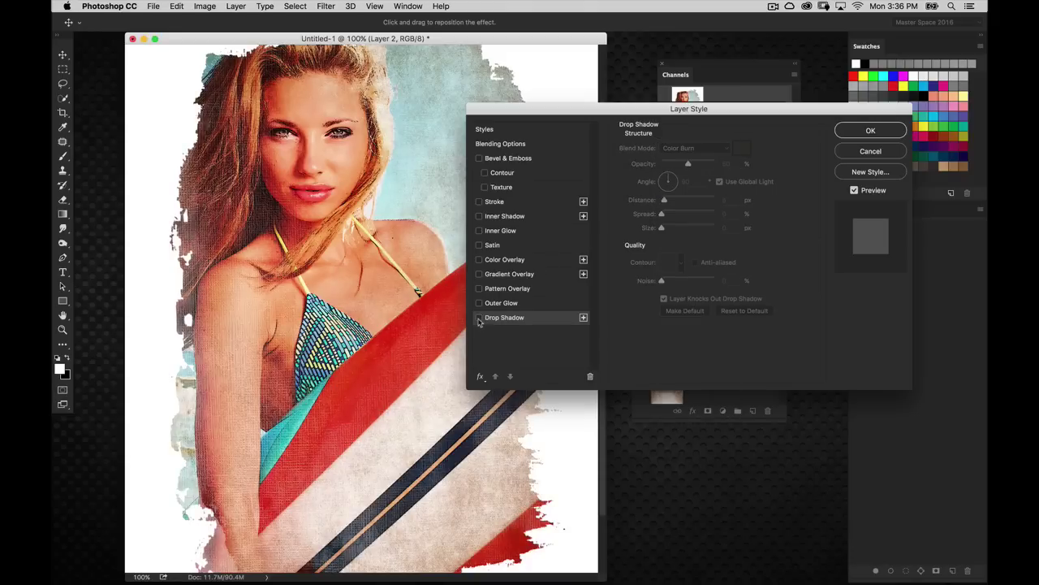
{"action": "left_click", "coordinate": [479, 317]}
{"action": "left_click", "coordinate": [480, 318]}
{"action": "left_click", "coordinate": [479, 317]}
{"action": "left_click", "coordinate": [479, 318]}
{"action": "left_click", "coordinate": [484, 320]}
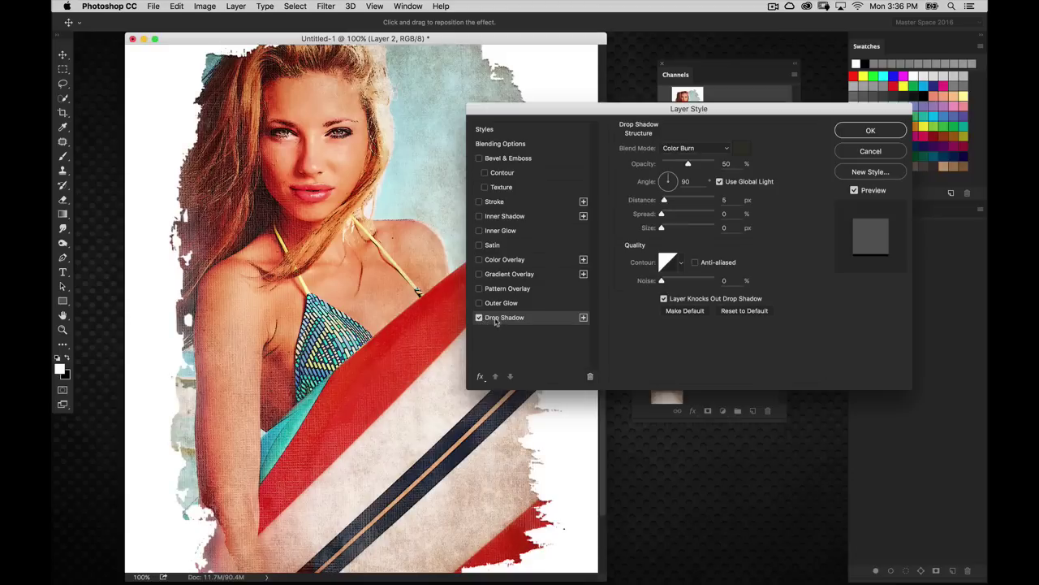
{"action": "left_click", "coordinate": [479, 319]}
{"action": "left_click", "coordinate": [479, 318]}
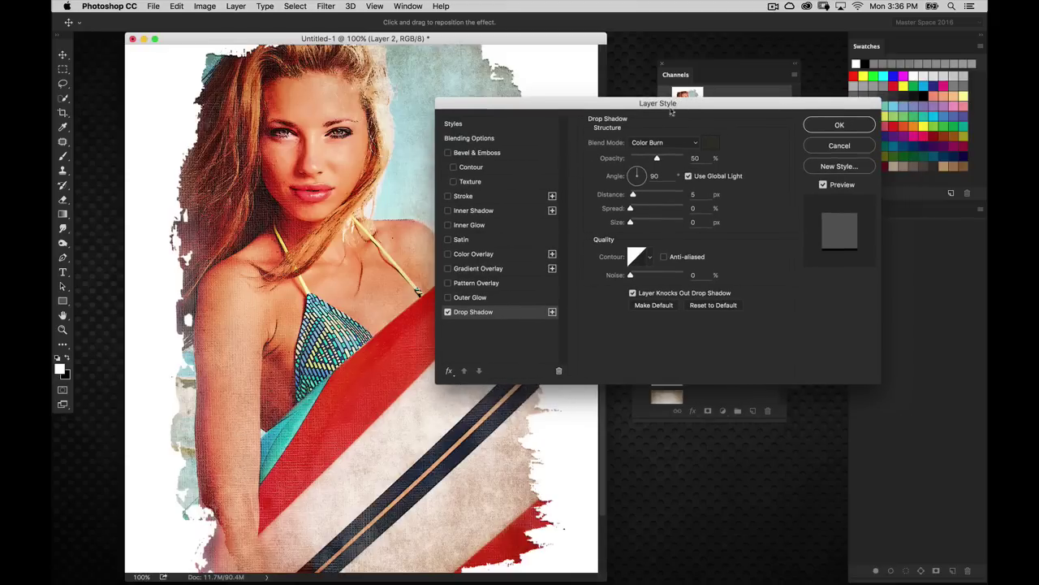
{"action": "left_click_drag", "start_coordinate": [711, 113], "coordinate": [680, 108]}
{"action": "left_click", "coordinate": [816, 132]}
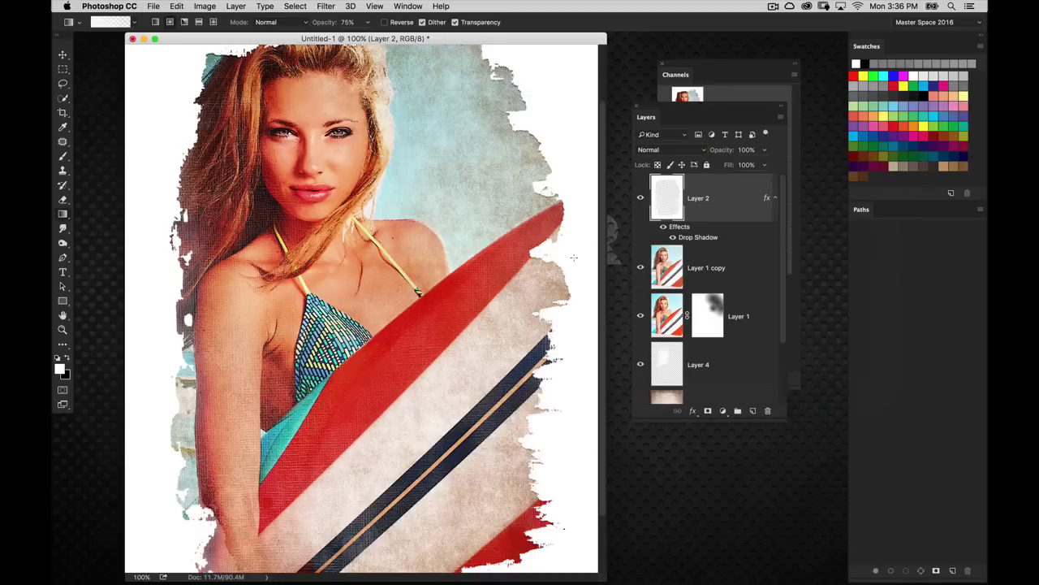
Stretch Layer 2's frame up, down and left to about 102% width and 105% height
{"action": "key", "text": "super+minus"}
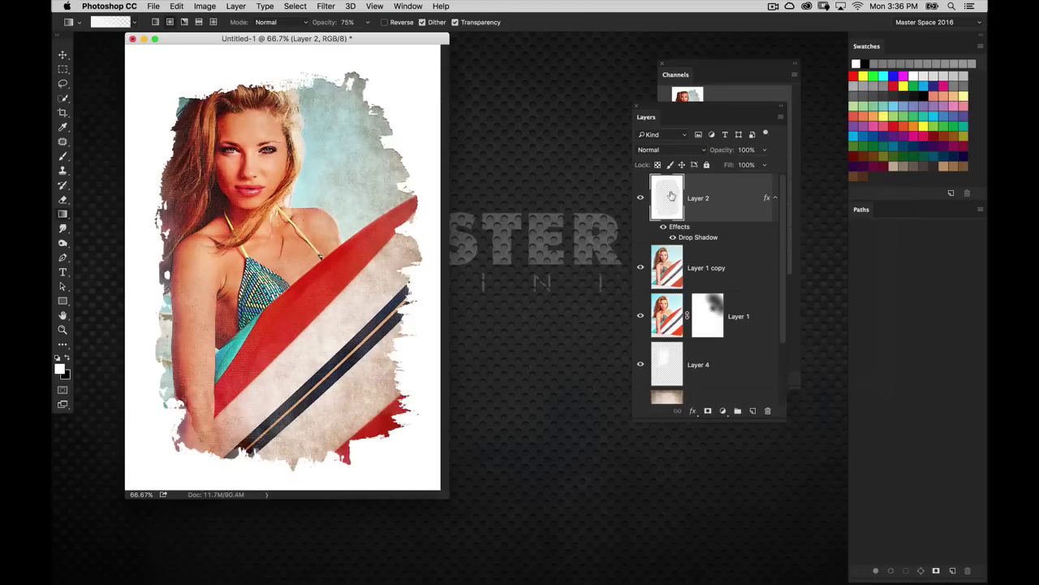
{"action": "key", "text": "super+t"}
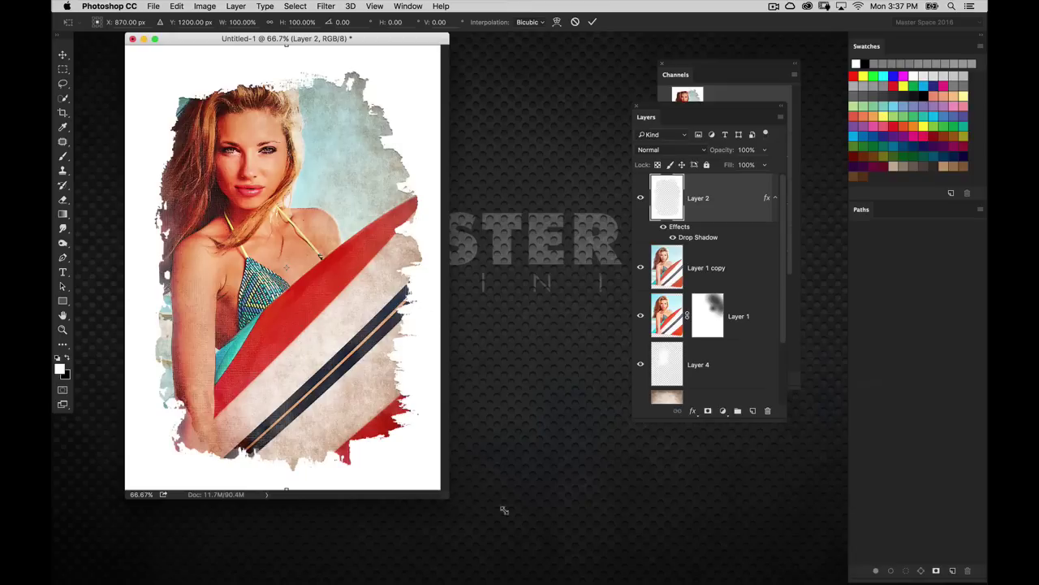
{"action": "left_click_drag", "start_coordinate": [444, 494], "coordinate": [591, 548]}
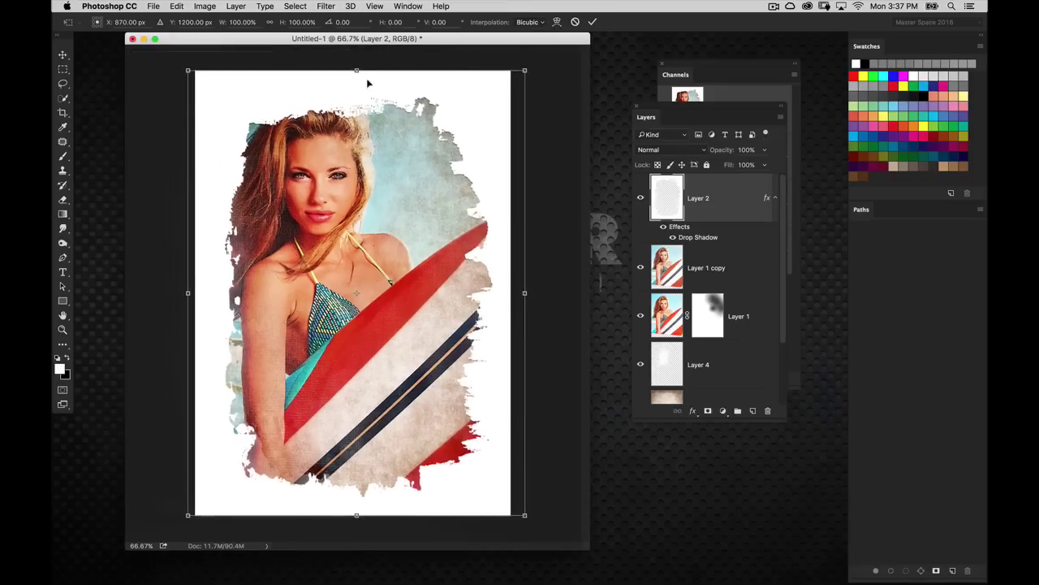
{"action": "left_click_drag", "start_coordinate": [358, 68], "coordinate": [356, 54]}
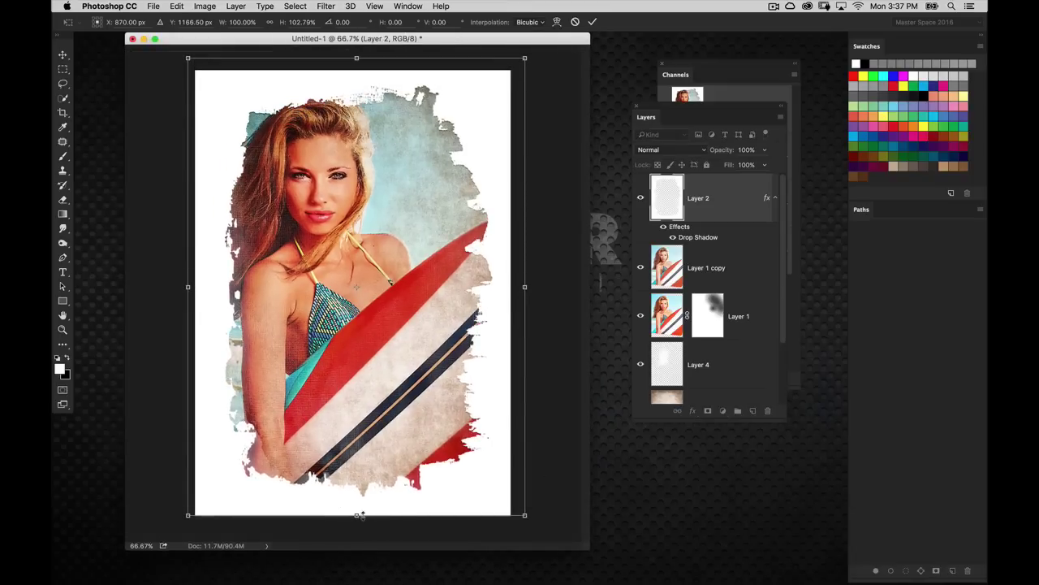
{"action": "left_click_drag", "start_coordinate": [356, 515], "coordinate": [356, 529]}
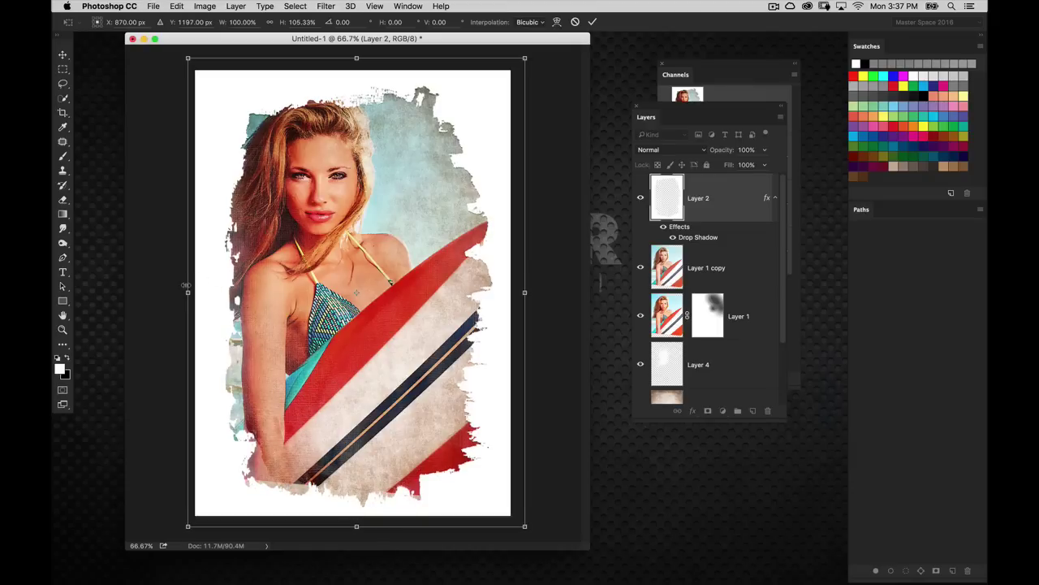
{"action": "left_click_drag", "start_coordinate": [184, 292], "coordinate": [177, 292]}
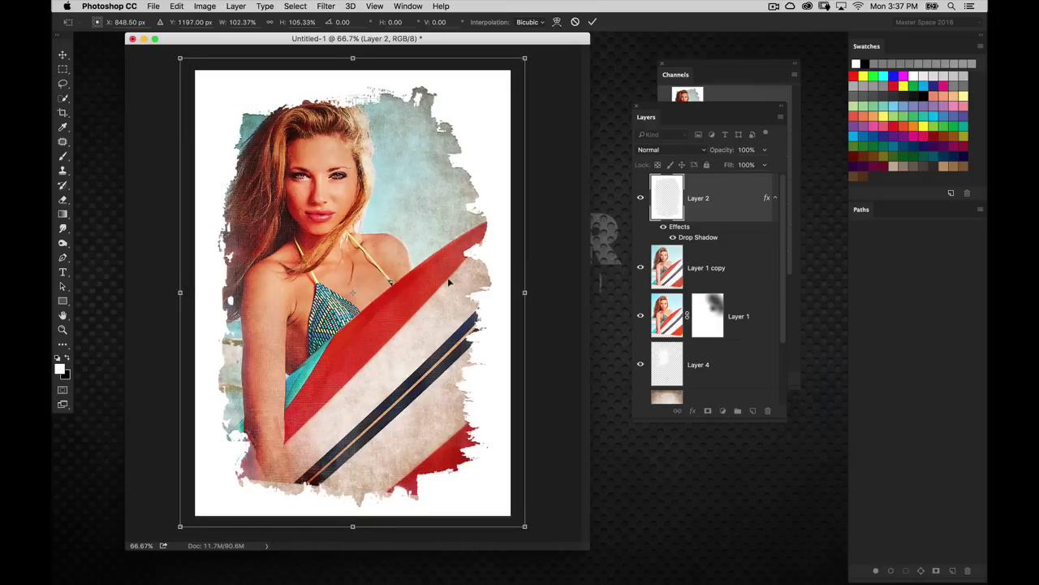
{"action": "key", "text": "Return"}
Set the view zoom to 66.7% and enlarge the document window around the canvas
{"action": "key", "text": "super+minus"}
{"action": "key", "text": "super+equal"}
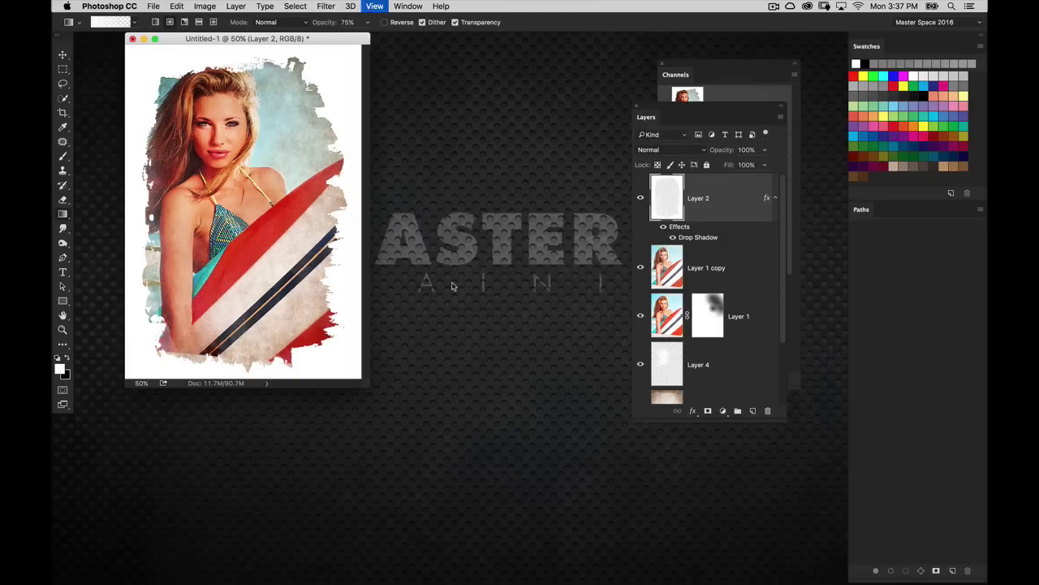
{"action": "left_click_drag", "start_coordinate": [443, 498], "coordinate": [525, 565]}
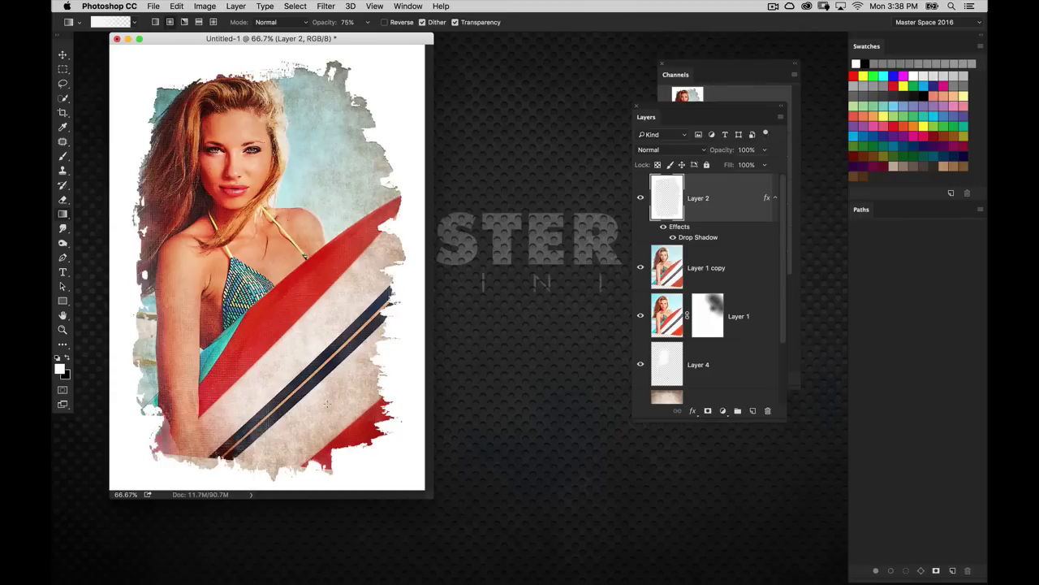
Fade the lower-left of Layer 1's mask with 100% opacity gradients
{"action": "left_click", "coordinate": [706, 318]}
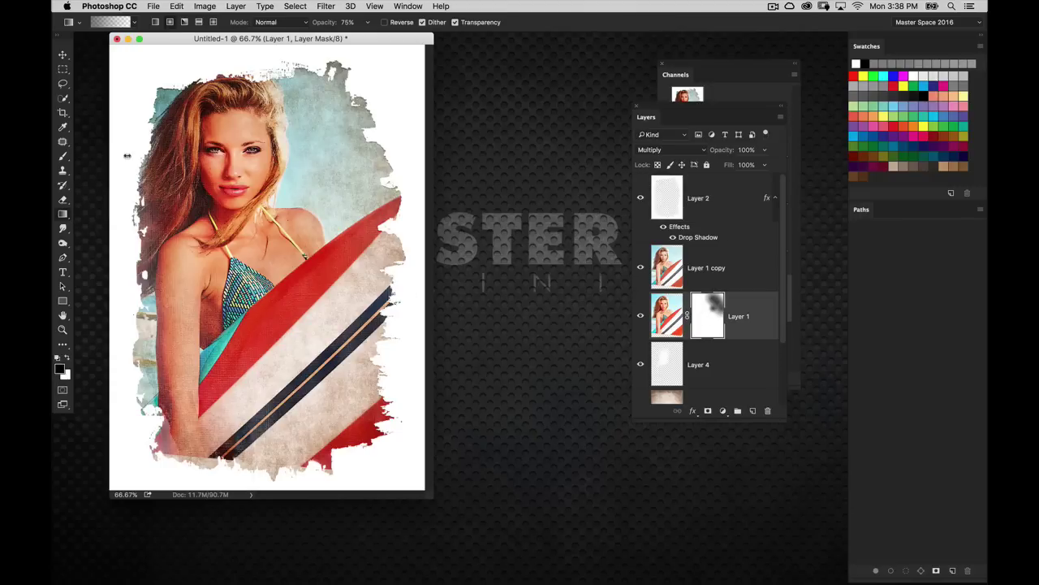
{"action": "left_click_drag", "start_coordinate": [323, 18], "coordinate": [357, 19]}
{"action": "left_click_drag", "start_coordinate": [207, 415], "coordinate": [172, 418]}
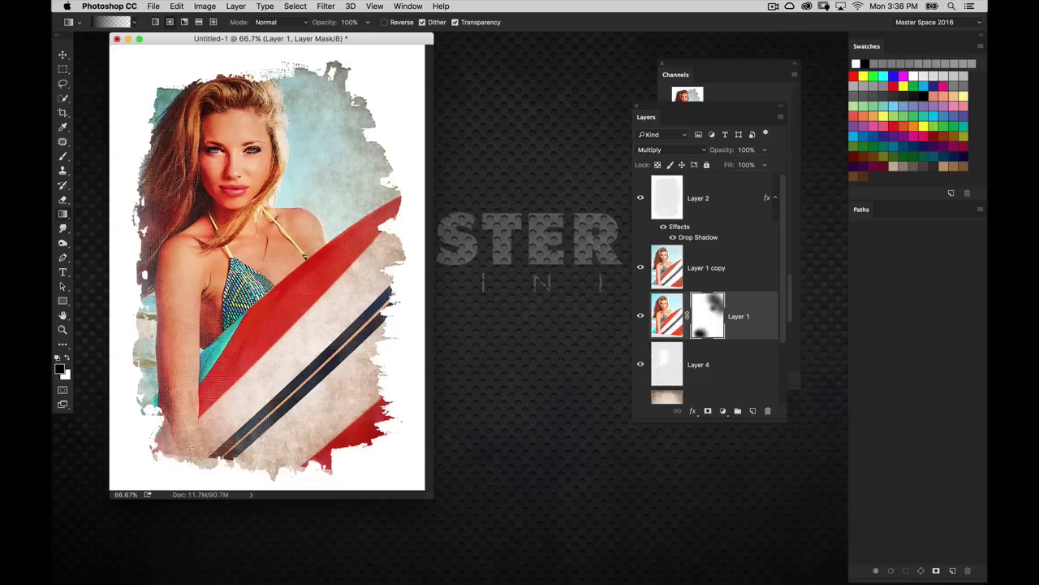
{"action": "left_click_drag", "start_coordinate": [235, 458], "coordinate": [252, 418]}
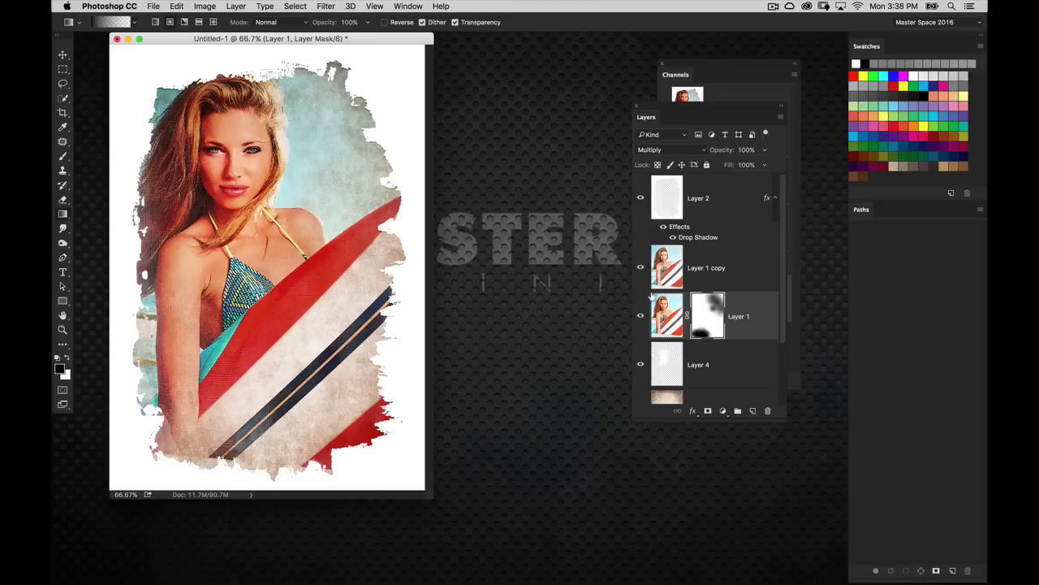
Add a mask to Layer 1 copy and fade its lower-left edge with gradients
{"action": "left_click", "coordinate": [676, 273]}
{"action": "left_click", "coordinate": [707, 410]}
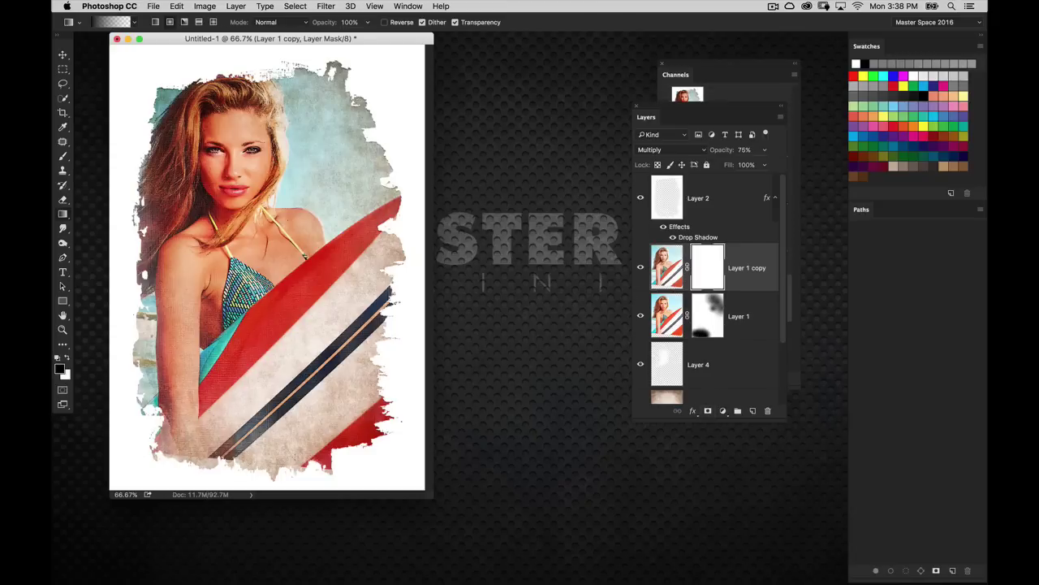
{"action": "left_click_drag", "start_coordinate": [246, 415], "coordinate": [236, 458]}
{"action": "left_click_drag", "start_coordinate": [187, 418], "coordinate": [167, 453]}
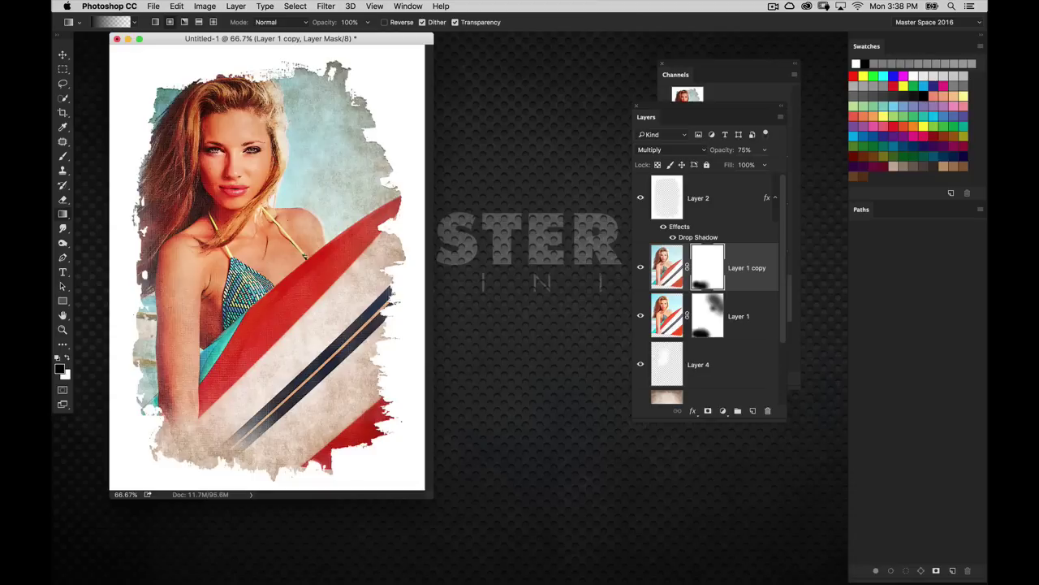
{"action": "left_click_drag", "start_coordinate": [367, 40], "coordinate": [385, 49]}
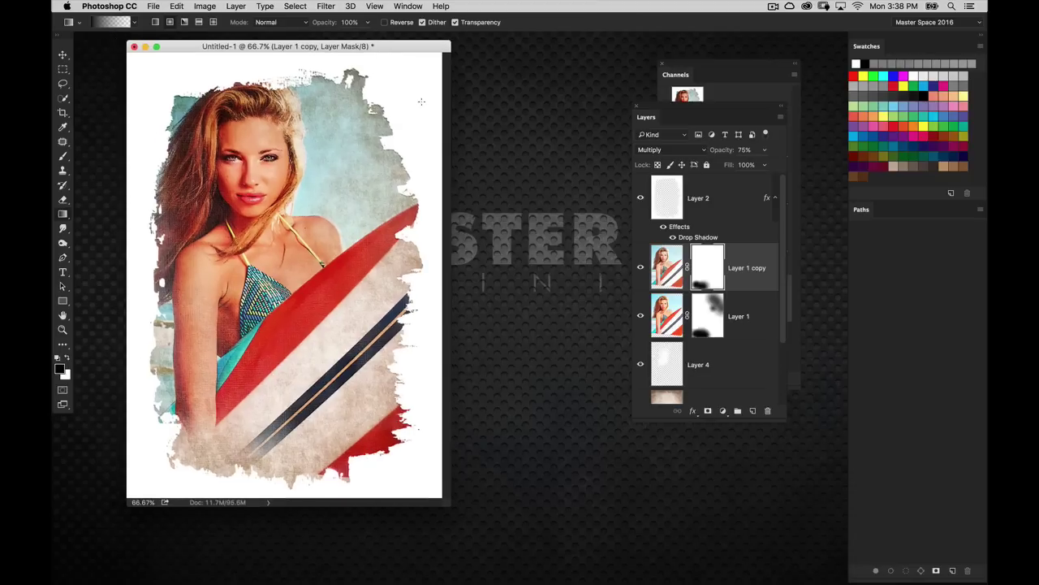